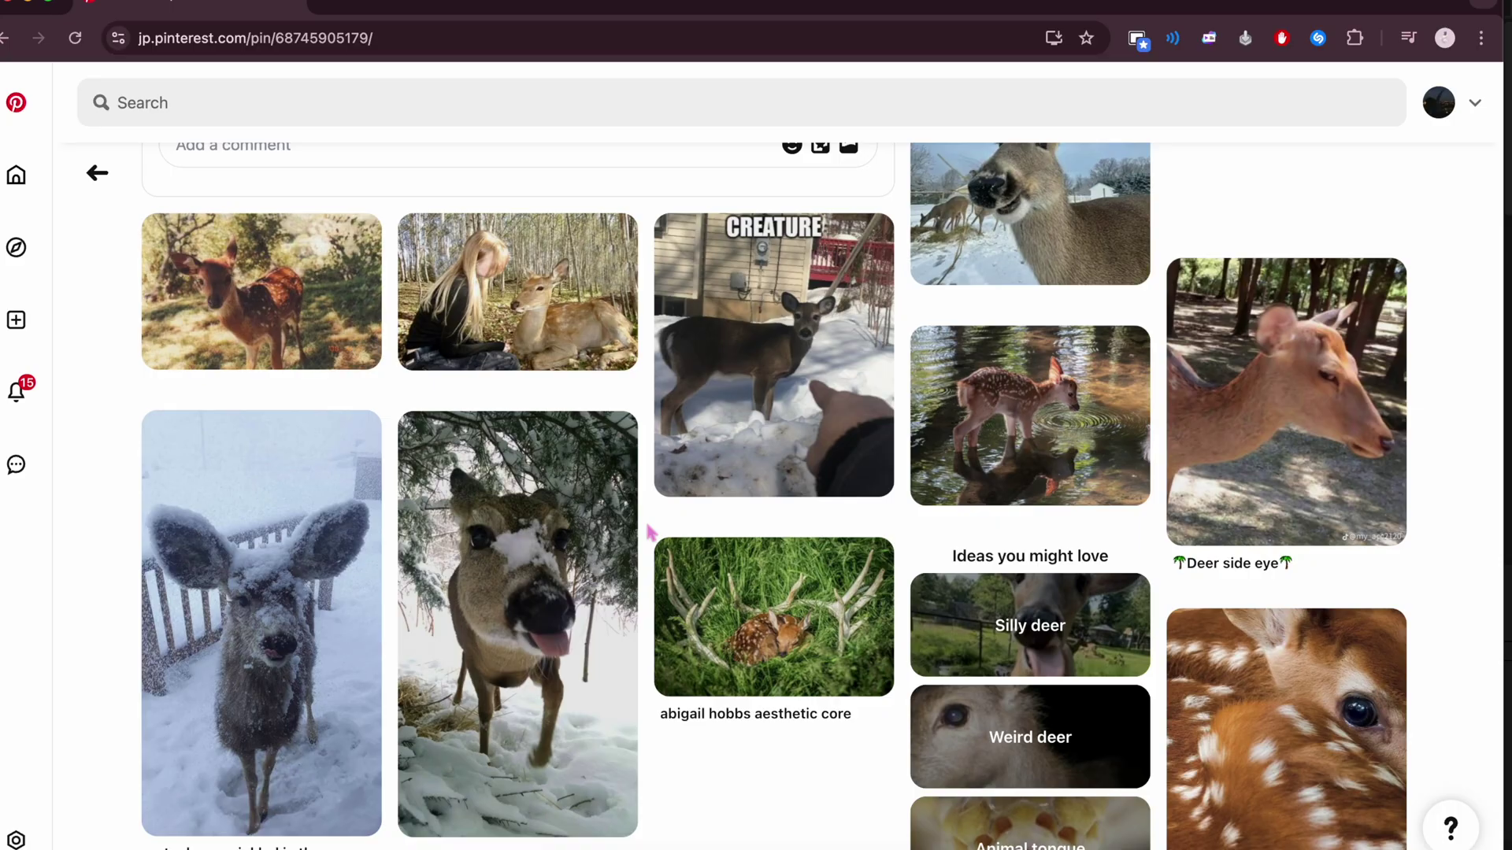
Step: Search Pinterest for 'actors bts' and open the Black Widow pin of the red-haired actress in black
click(473, 102)
text(actors)
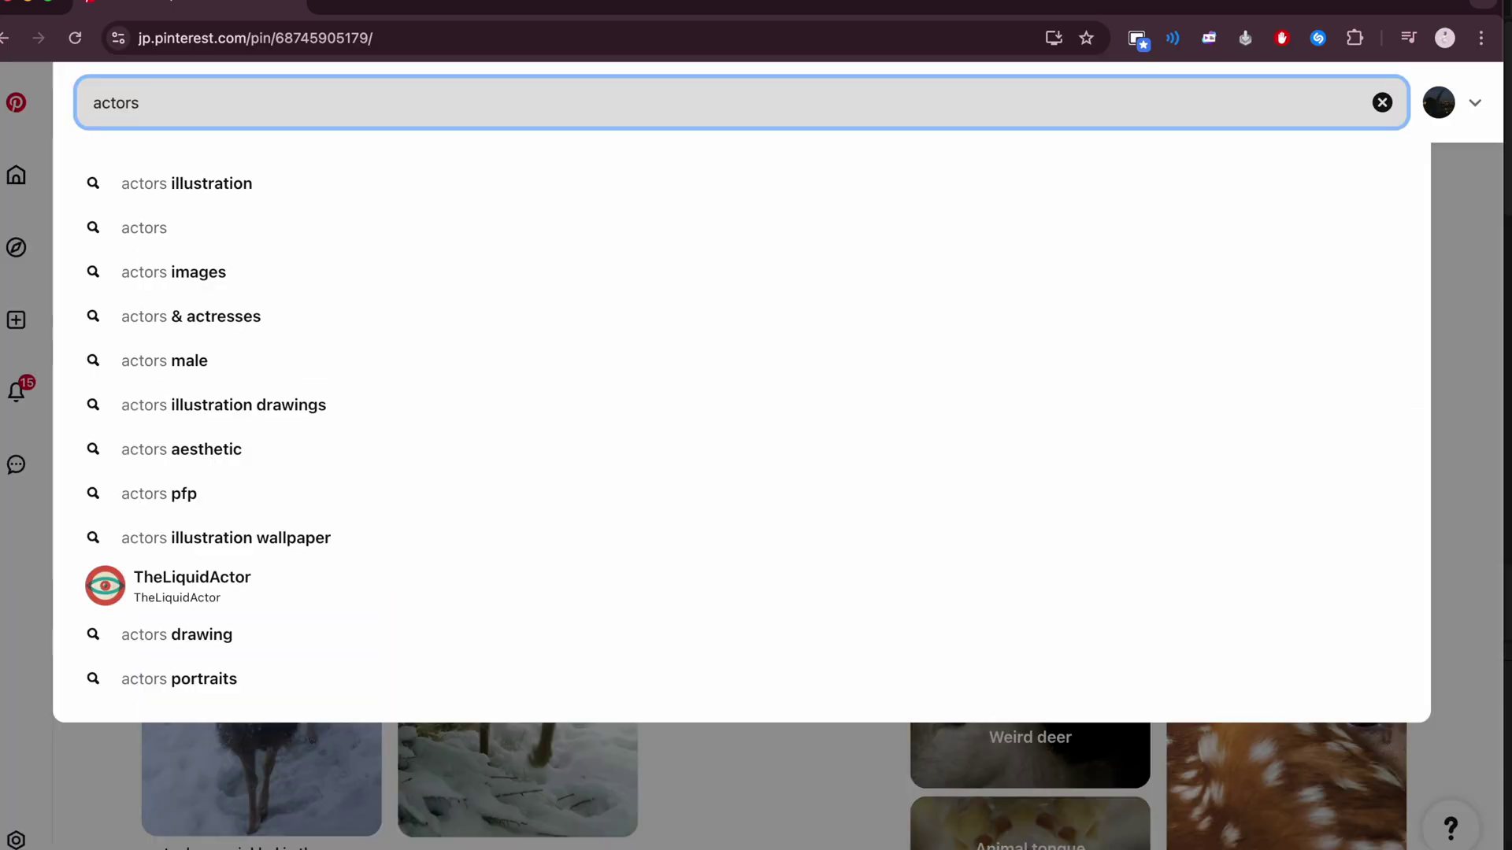
text( bts)
key(Return)
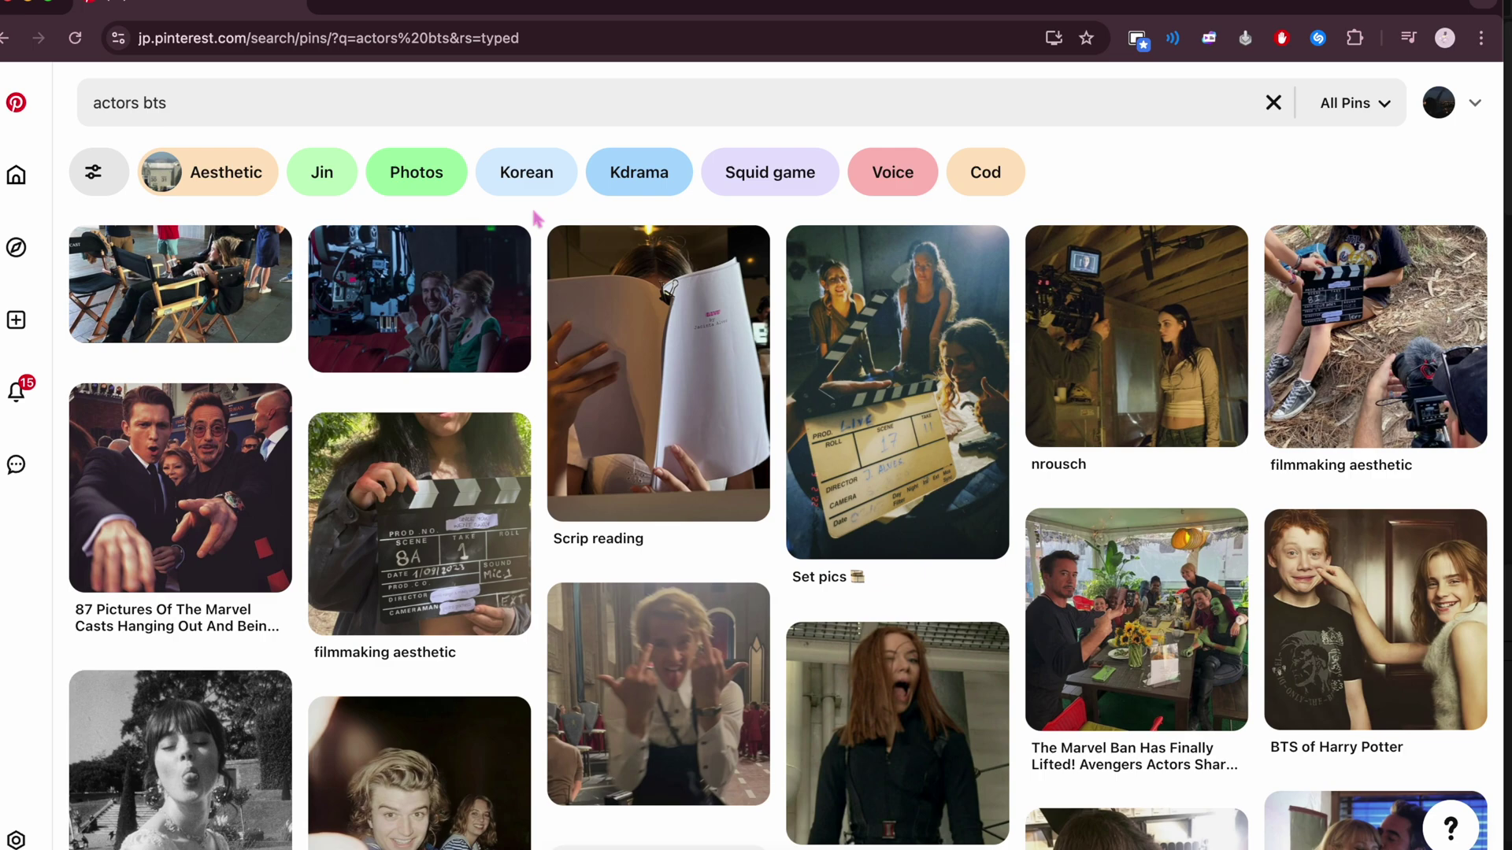
scroll(389, 491, down, 1)
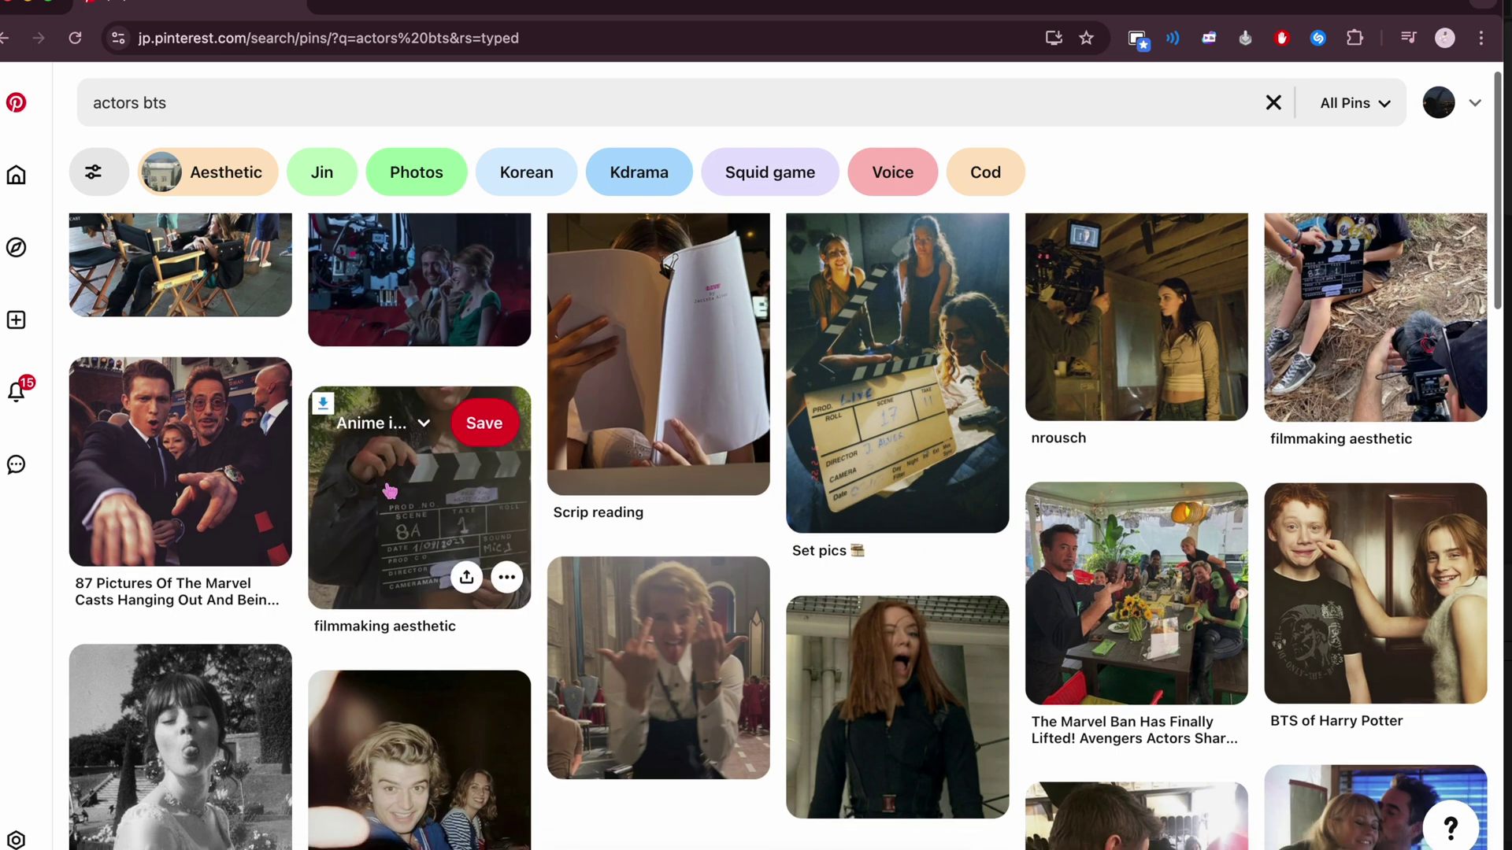
scroll(902, 398, down, 4)
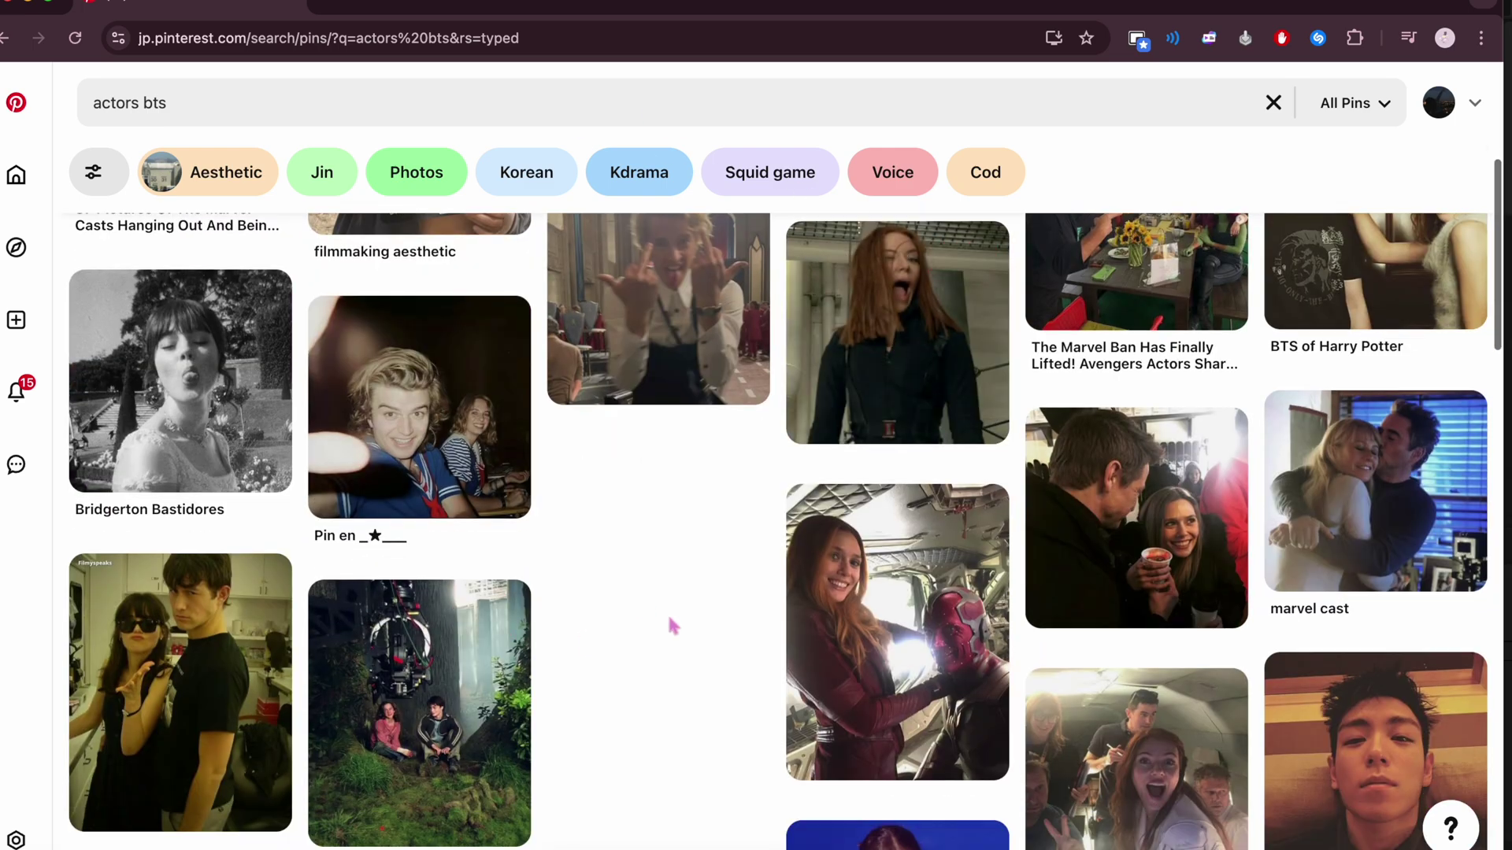
click(898, 378)
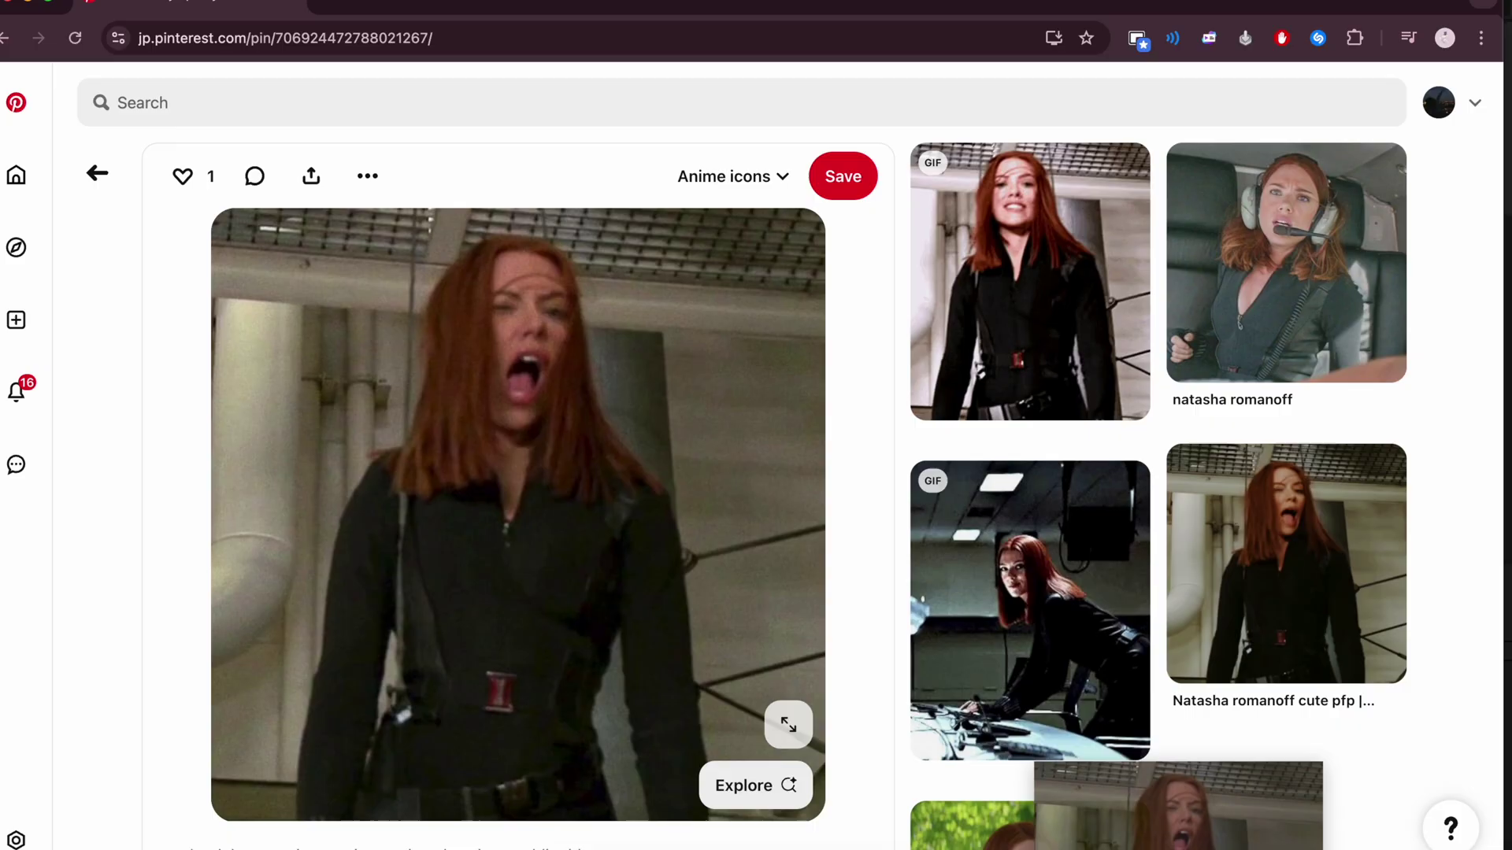
scroll(740, 718, down, 8)
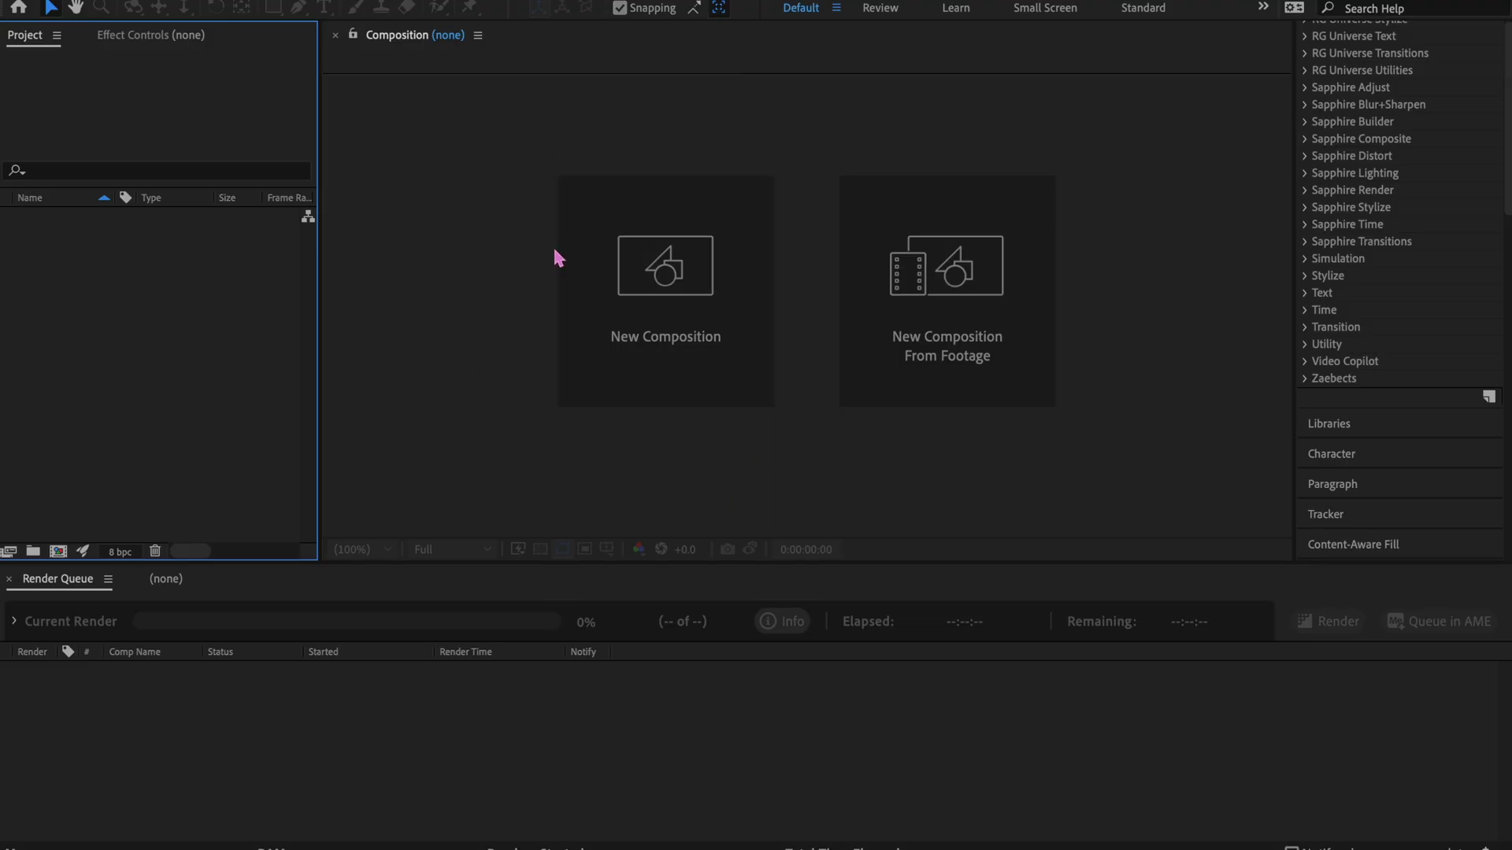
Step: Create a new 1280x720 composition from the yt thumbnail preset
click(607, 263)
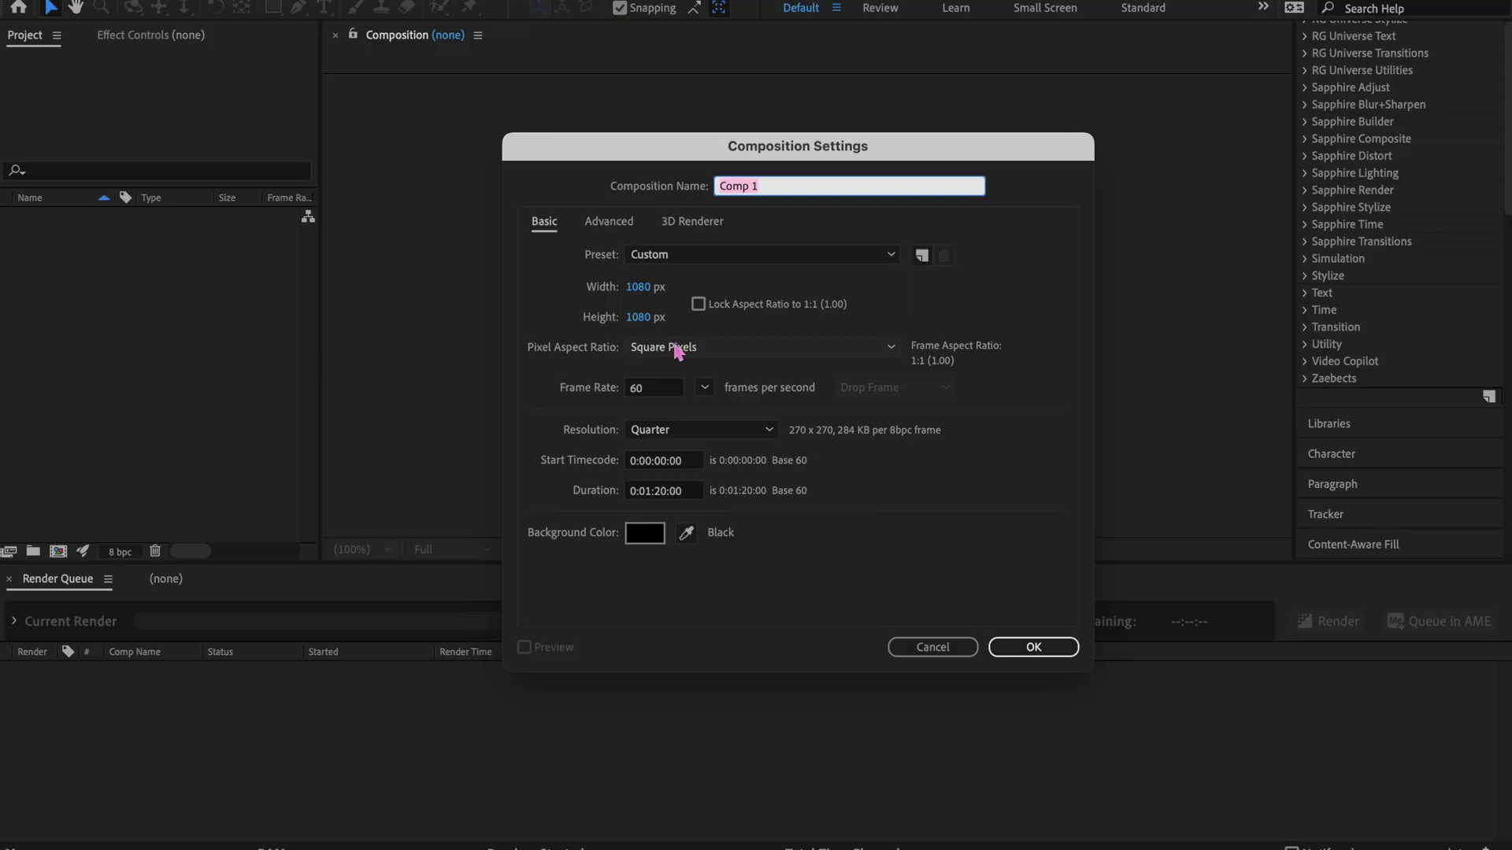
click(656, 259)
scroll(693, 437, down, 3)
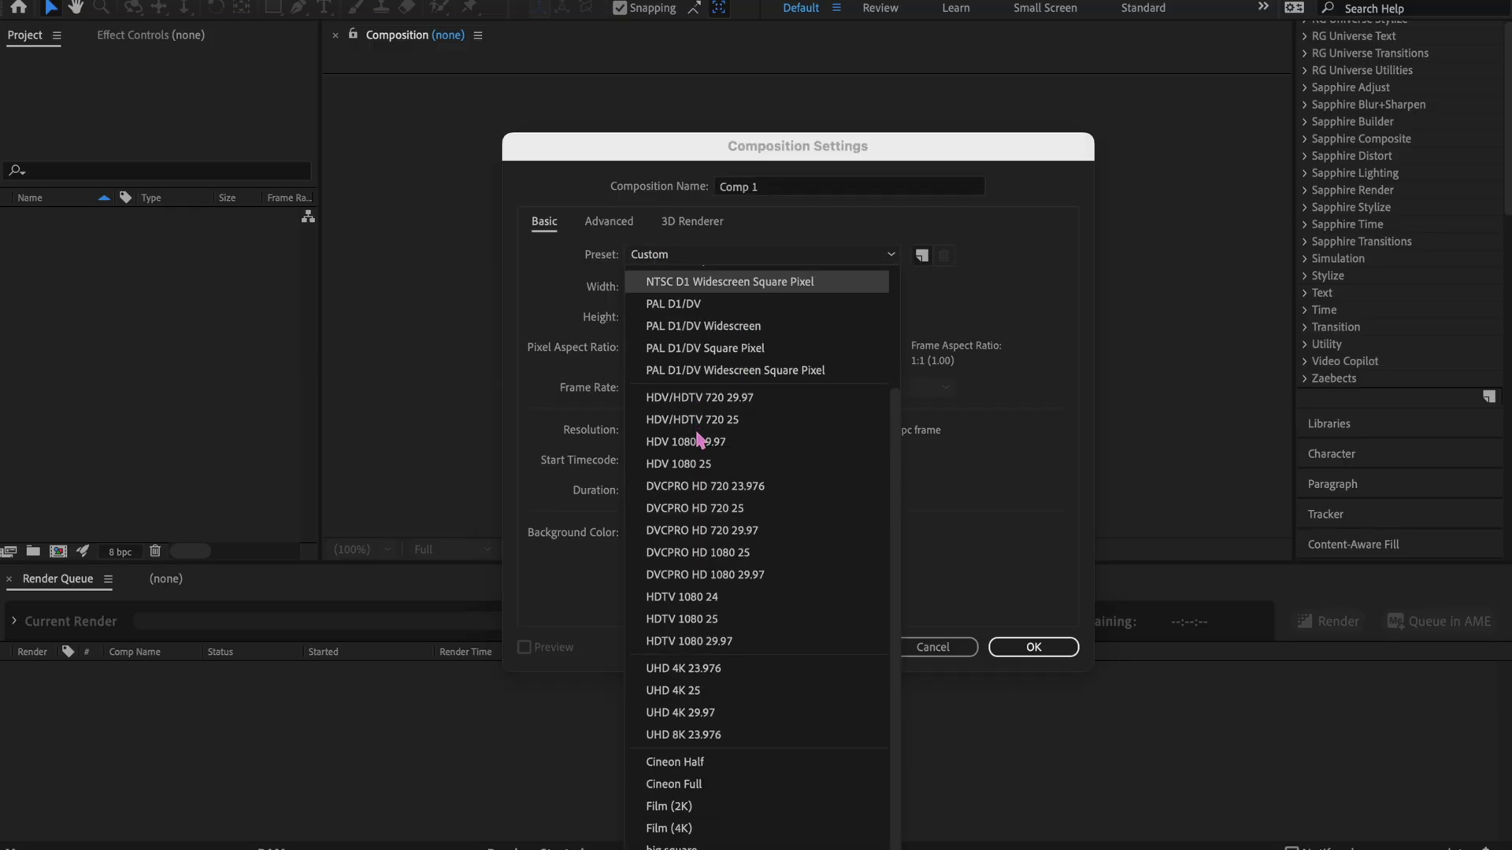
click(709, 433)
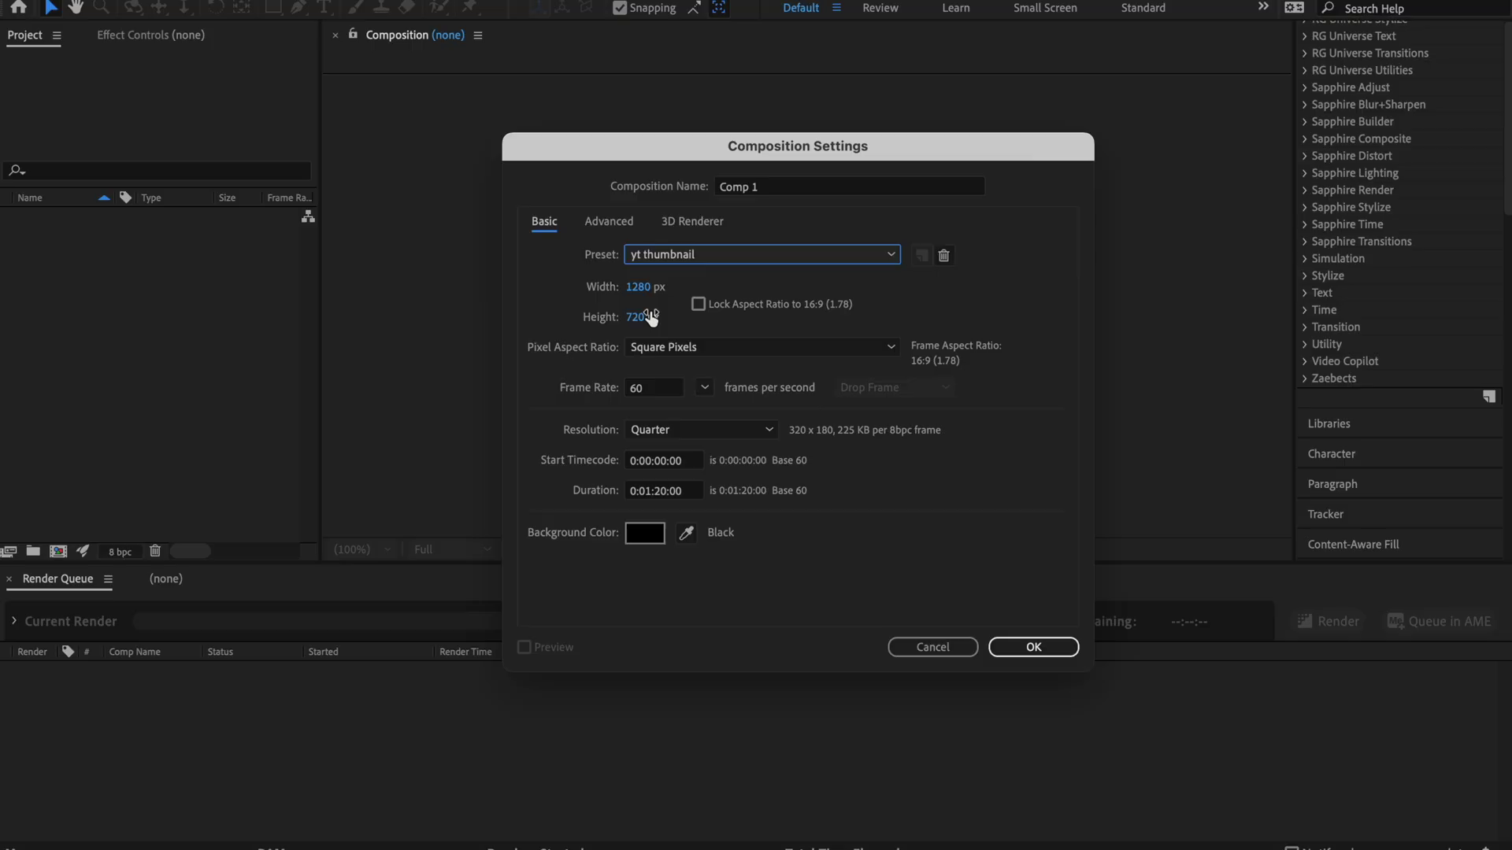
click(1034, 647)
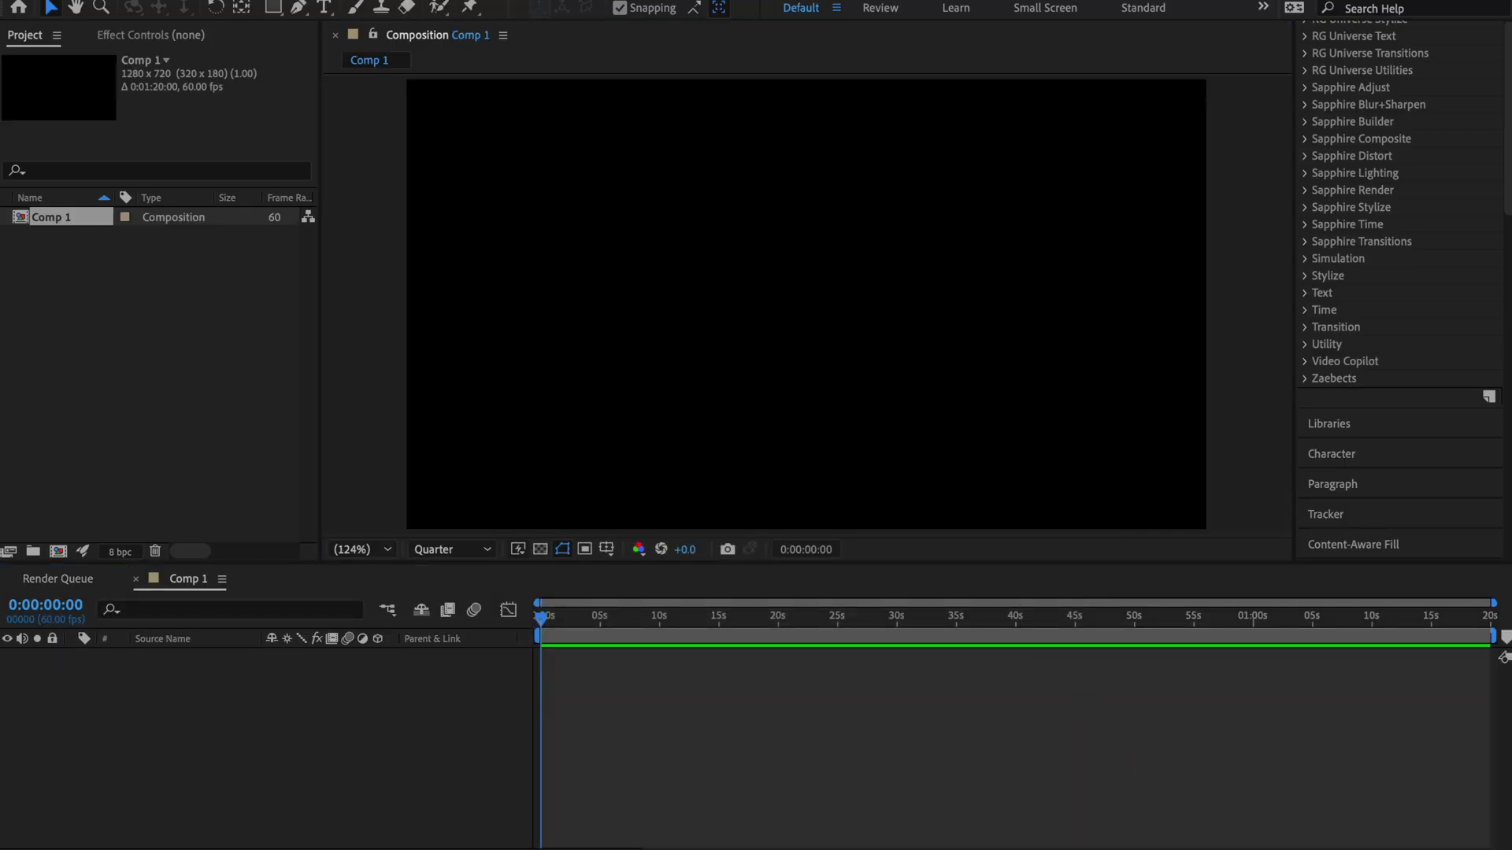
Step: Add the actress photo JPG to the composition, replacing a wrong photo, and place it on the left
drag(1496, 753, 956, 753)
key(ctrl+z)
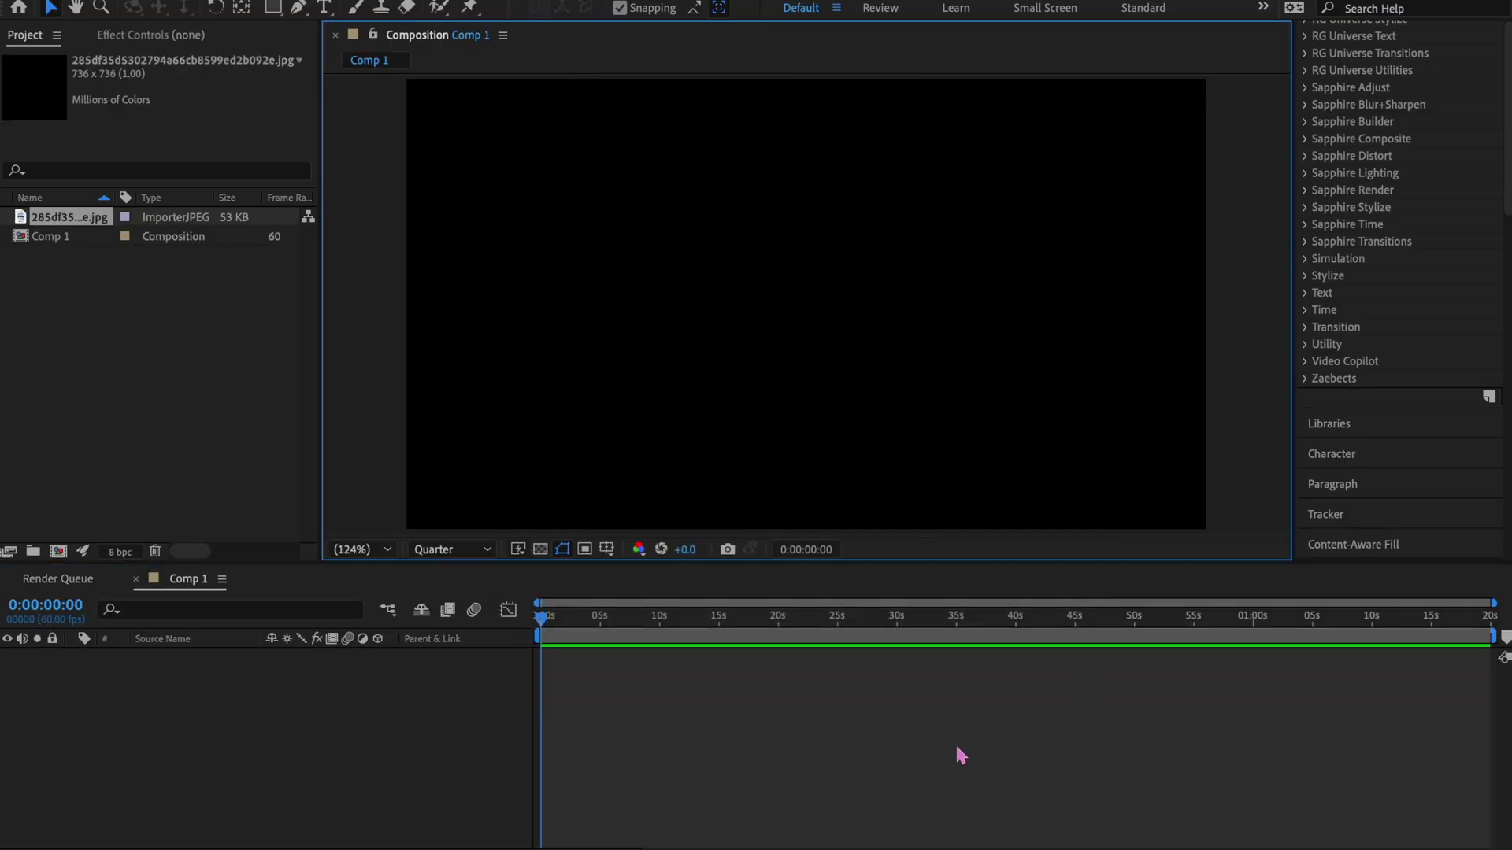
drag(1496, 752, 1036, 722)
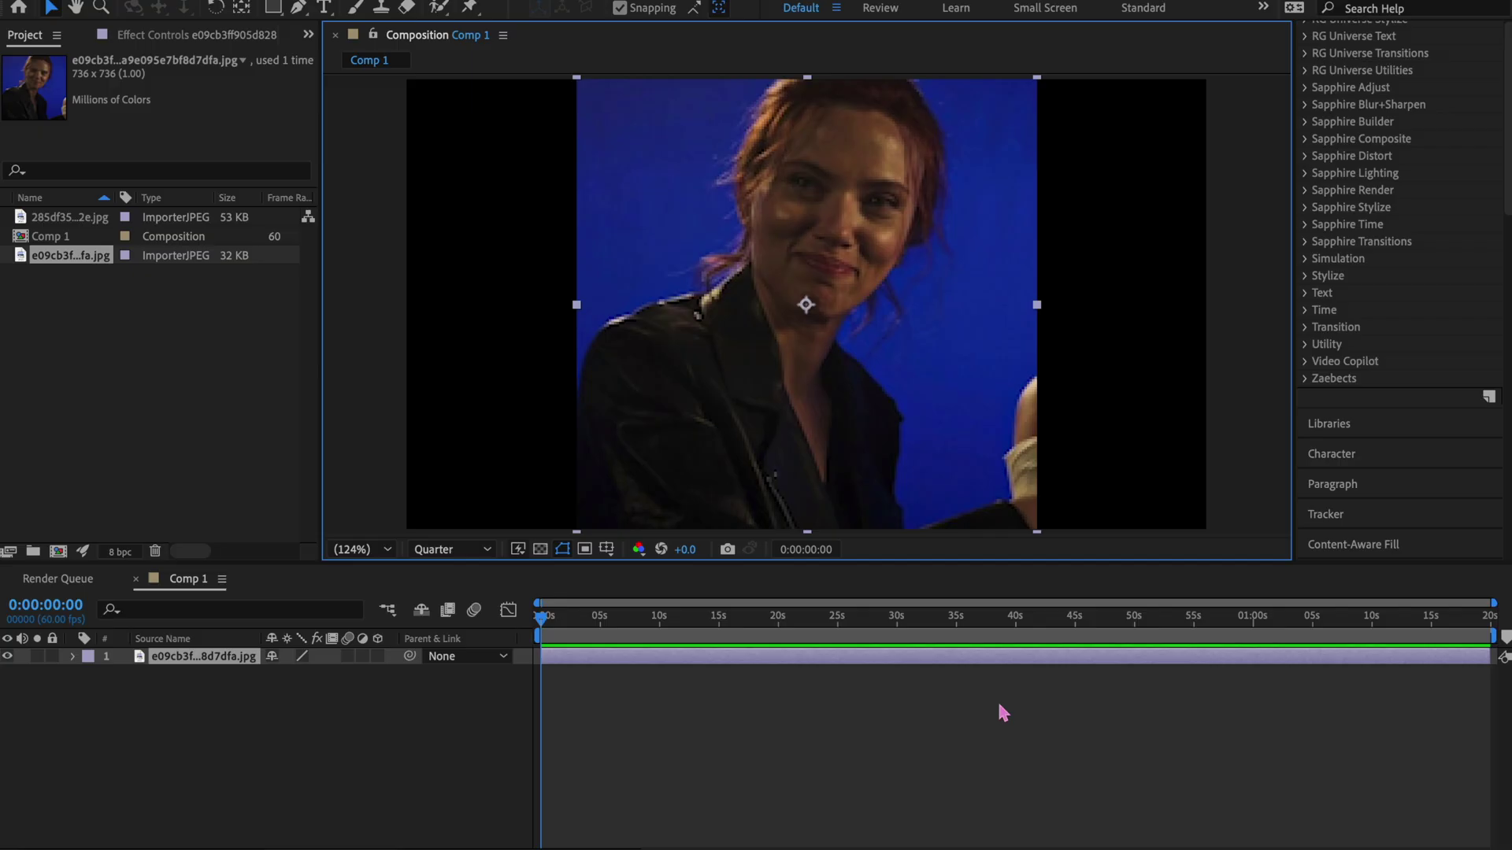
drag(989, 384, 807, 387)
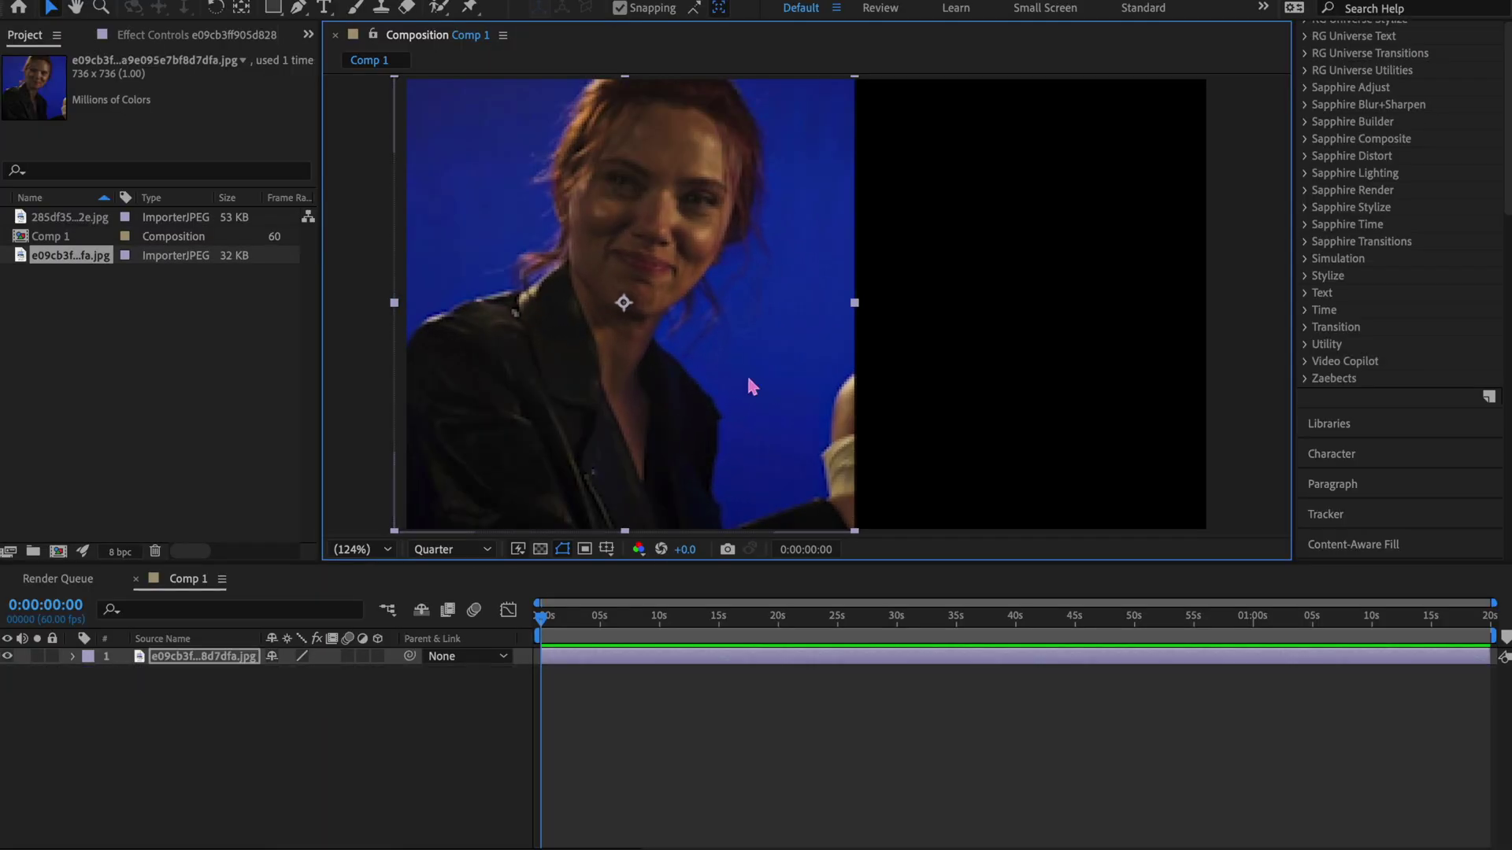
Step: Duplicate the photo layer and move the copy onto the right half of the frame
key(ctrl+d)
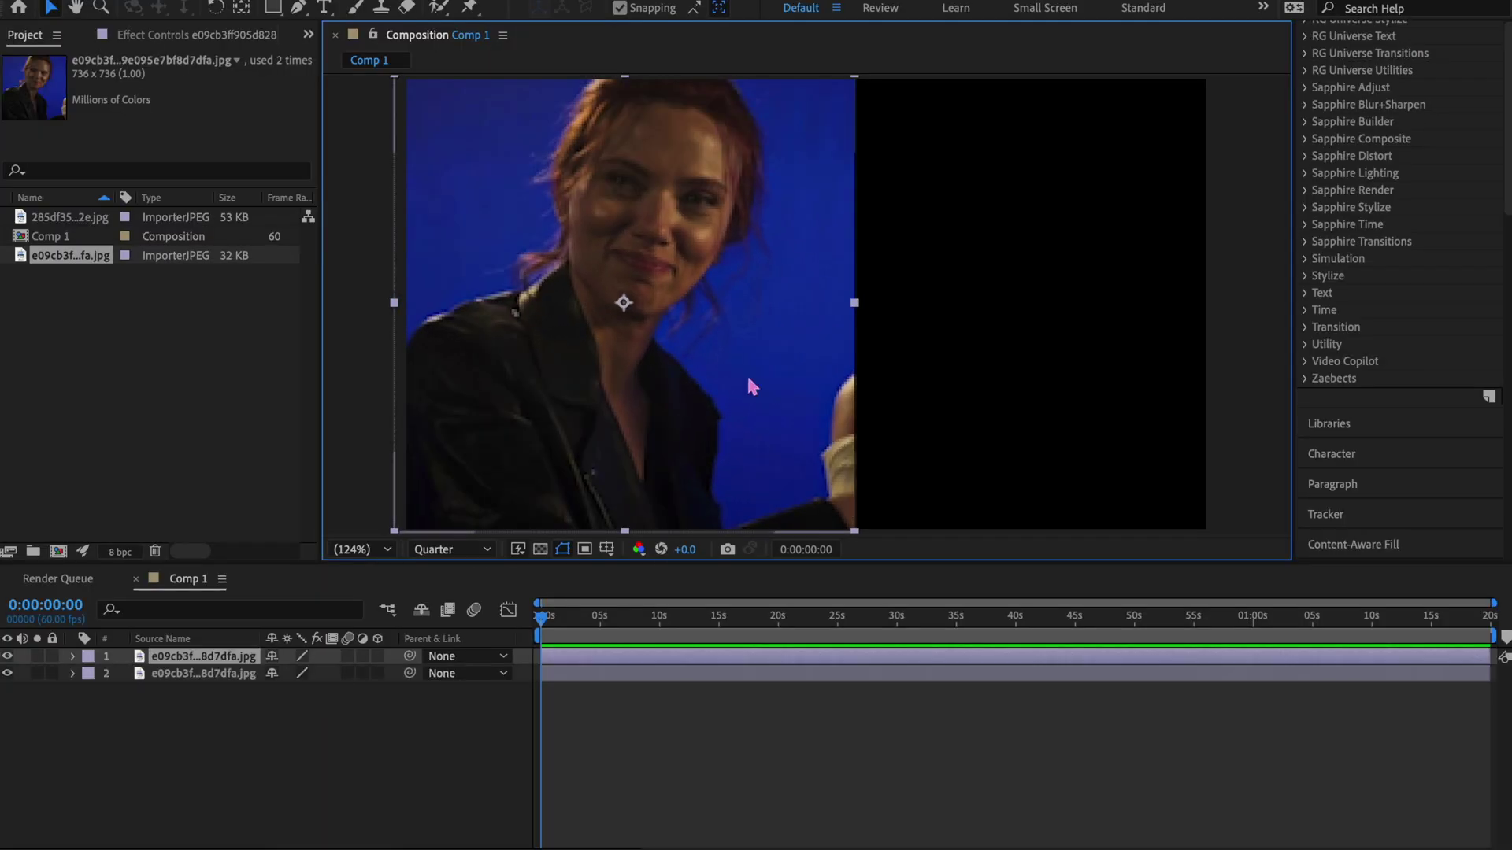
drag(703, 246, 924, 248)
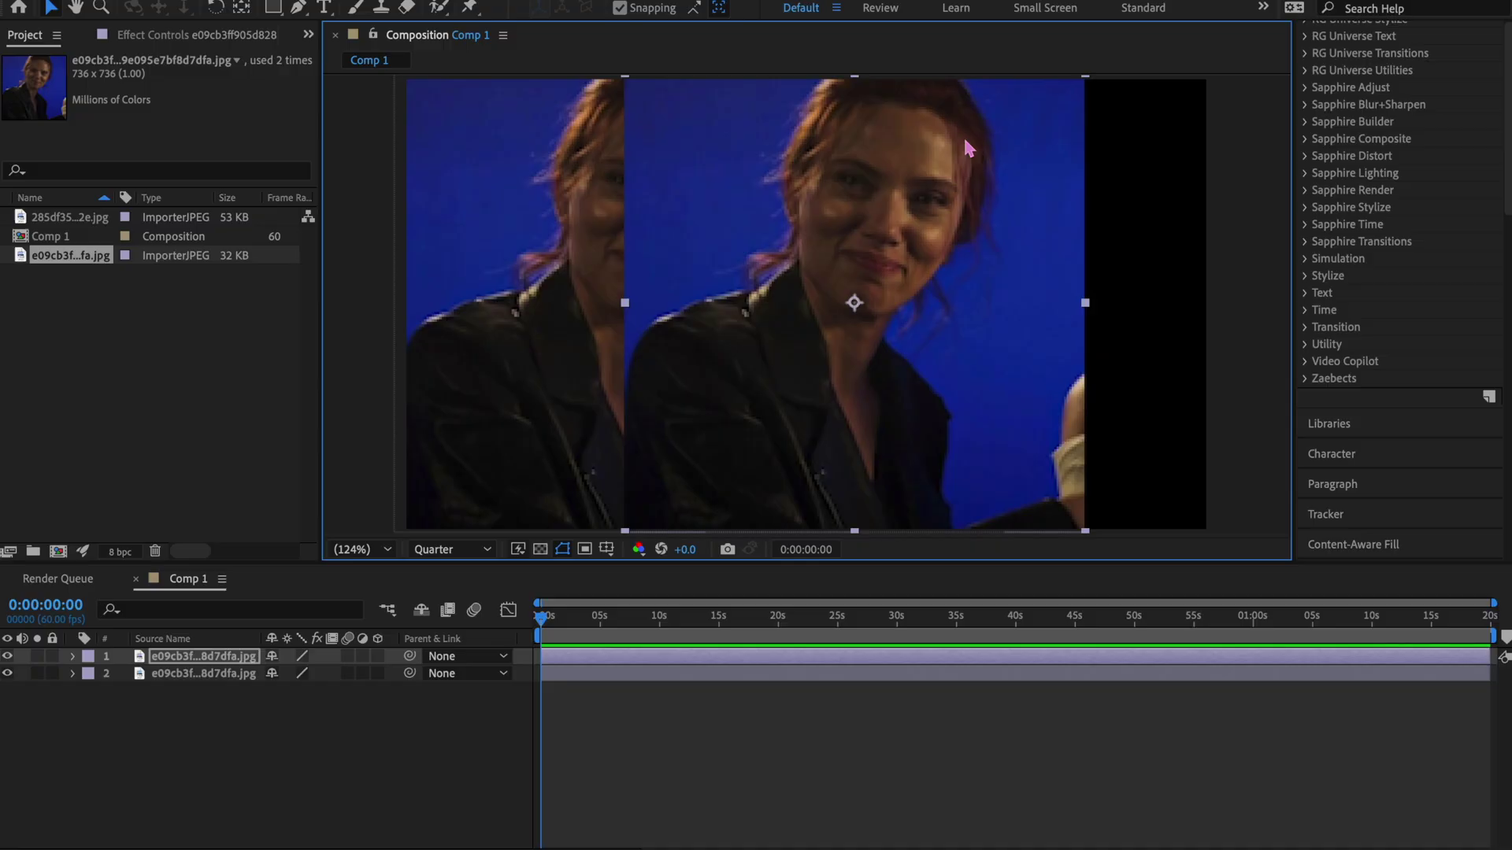
drag(969, 148, 1147, 217)
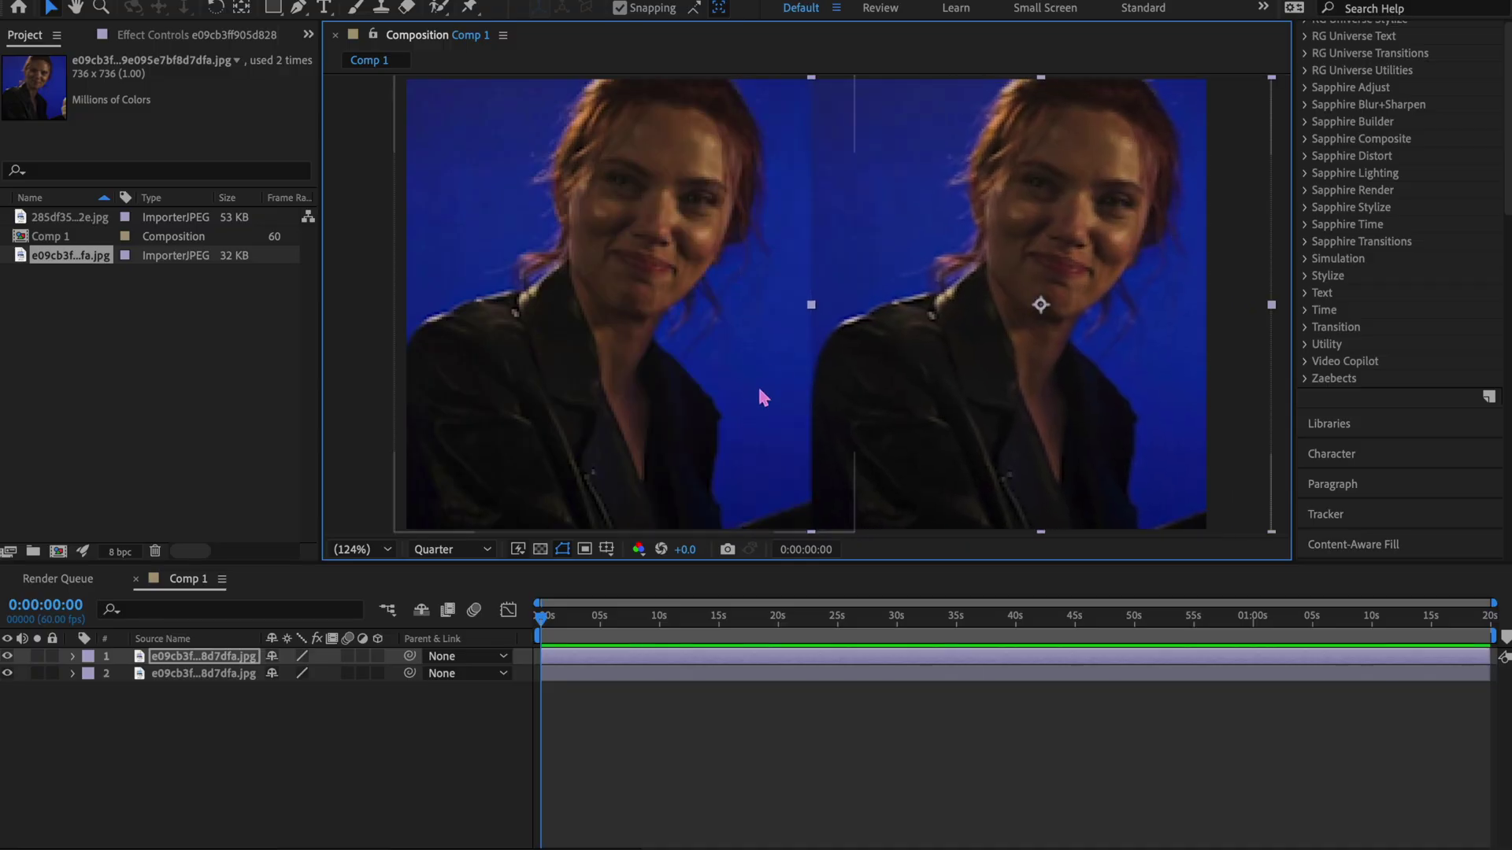
click(564, 660)
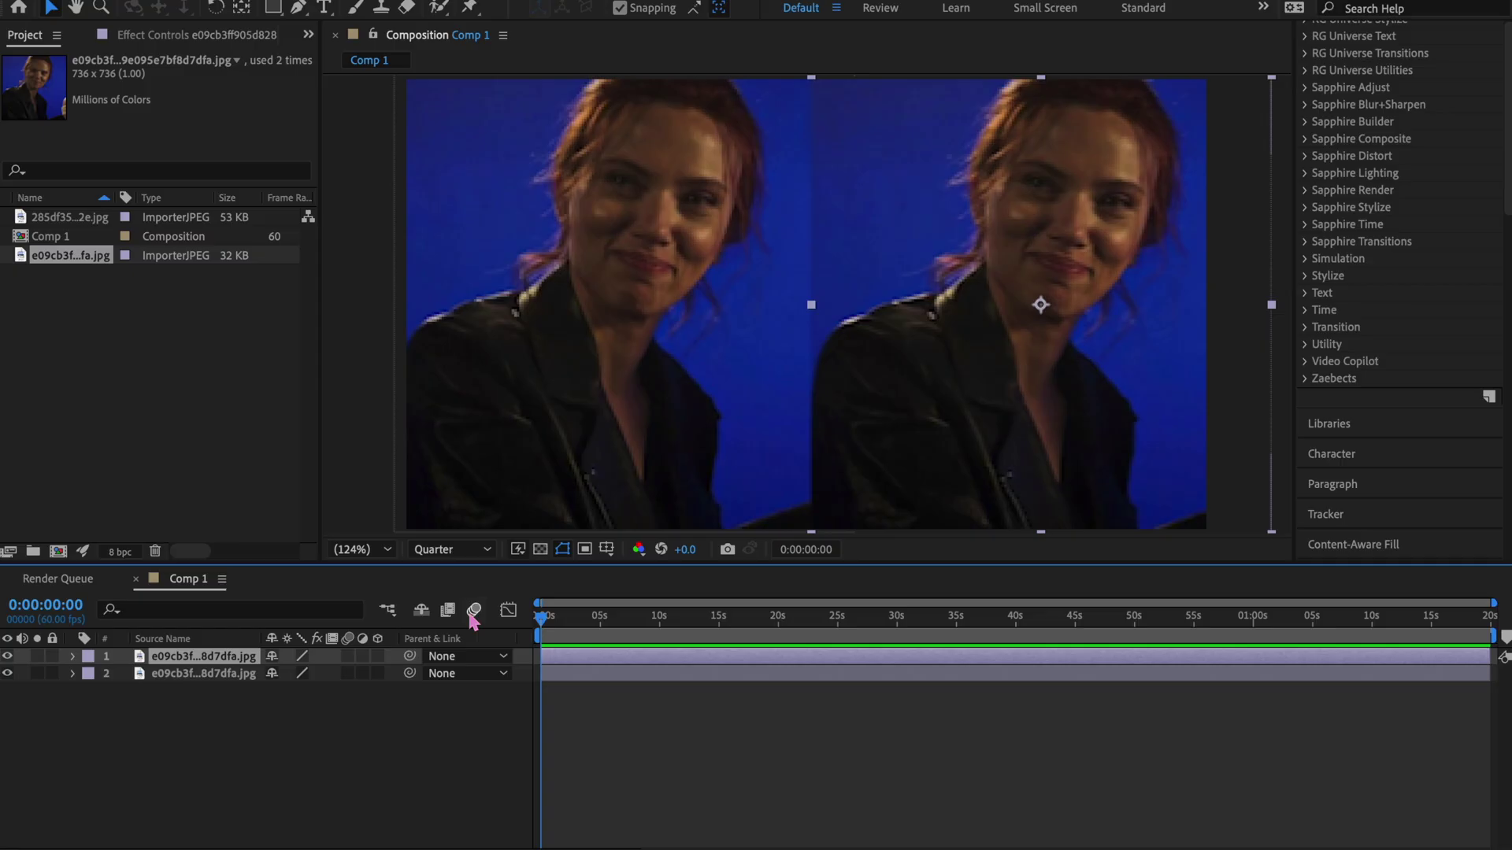
shift+click(236, 675)
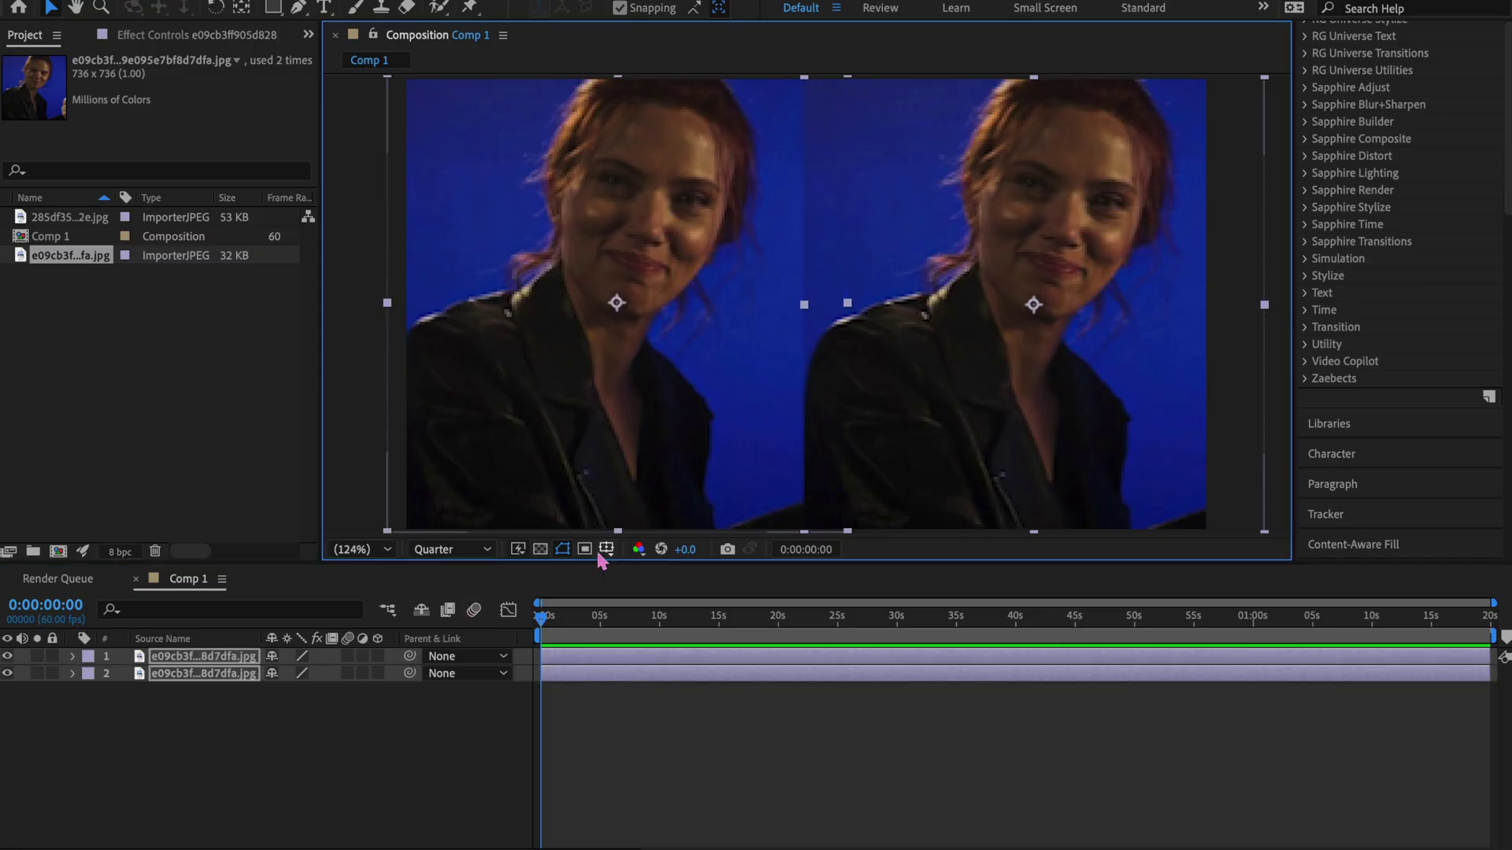
click(606, 549)
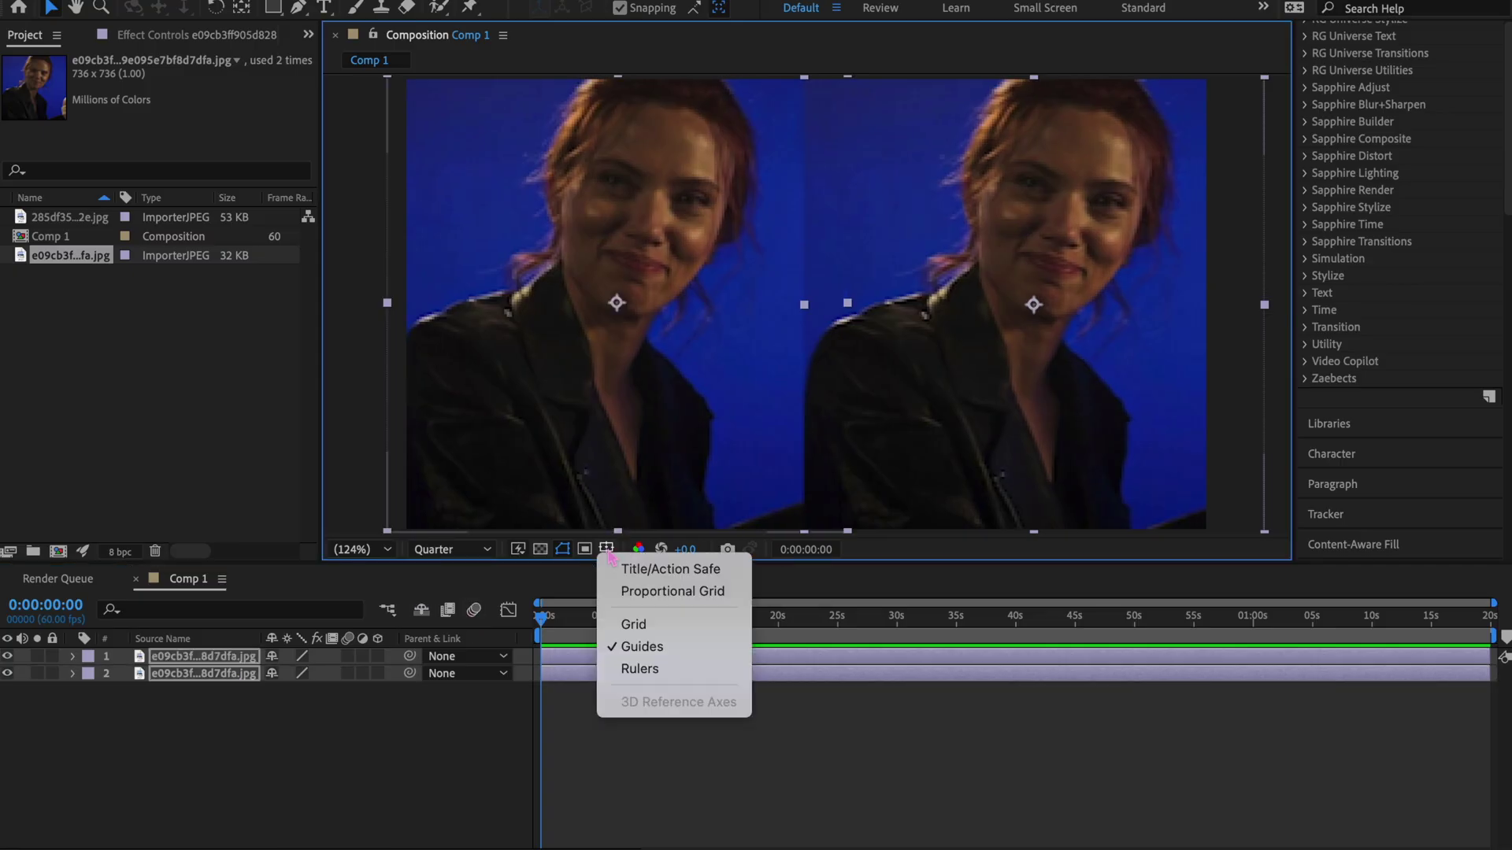
click(625, 626)
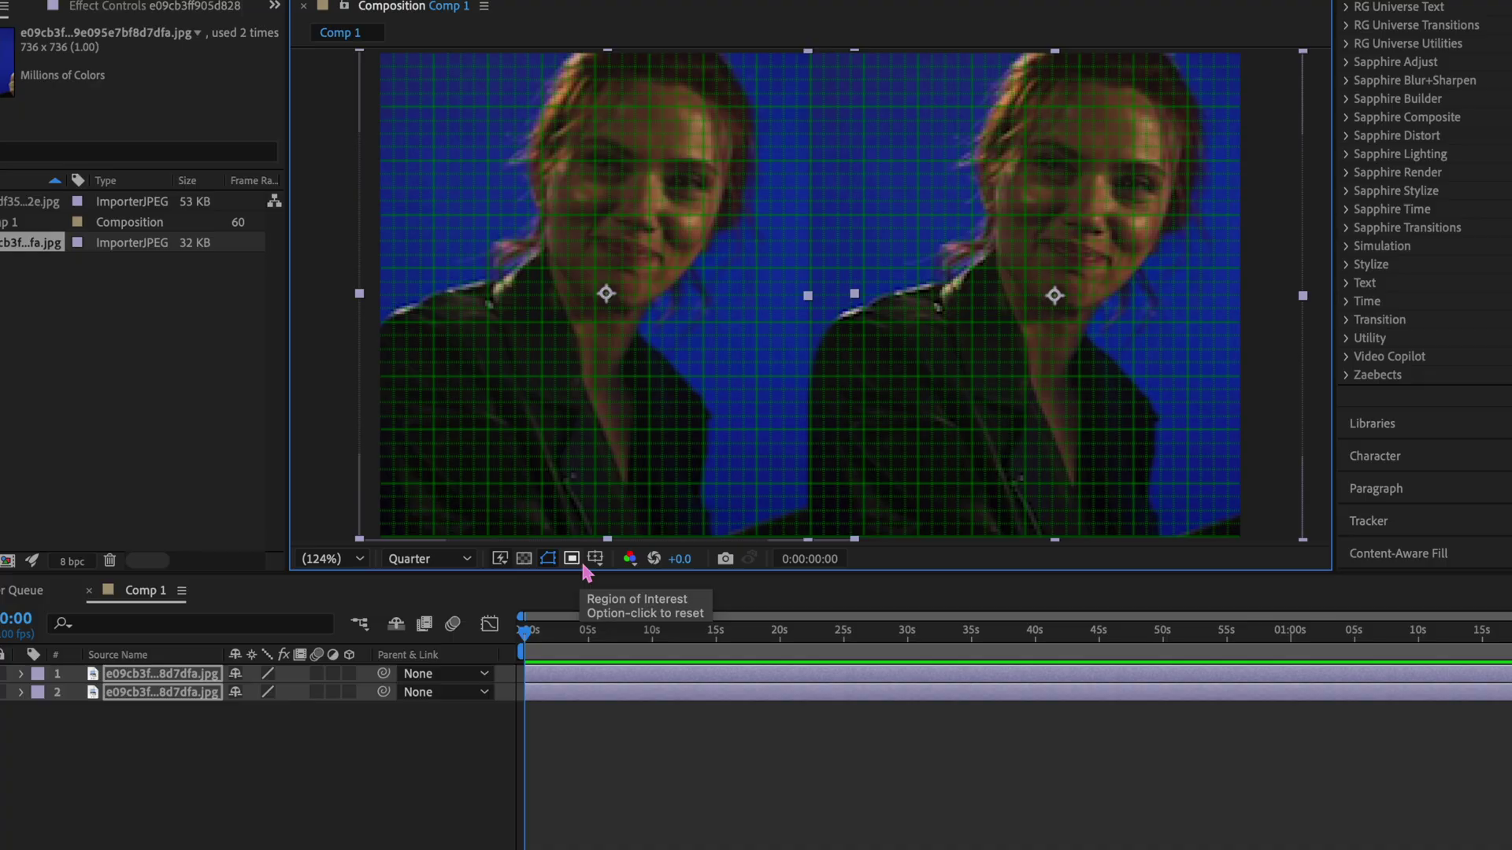
click(597, 565)
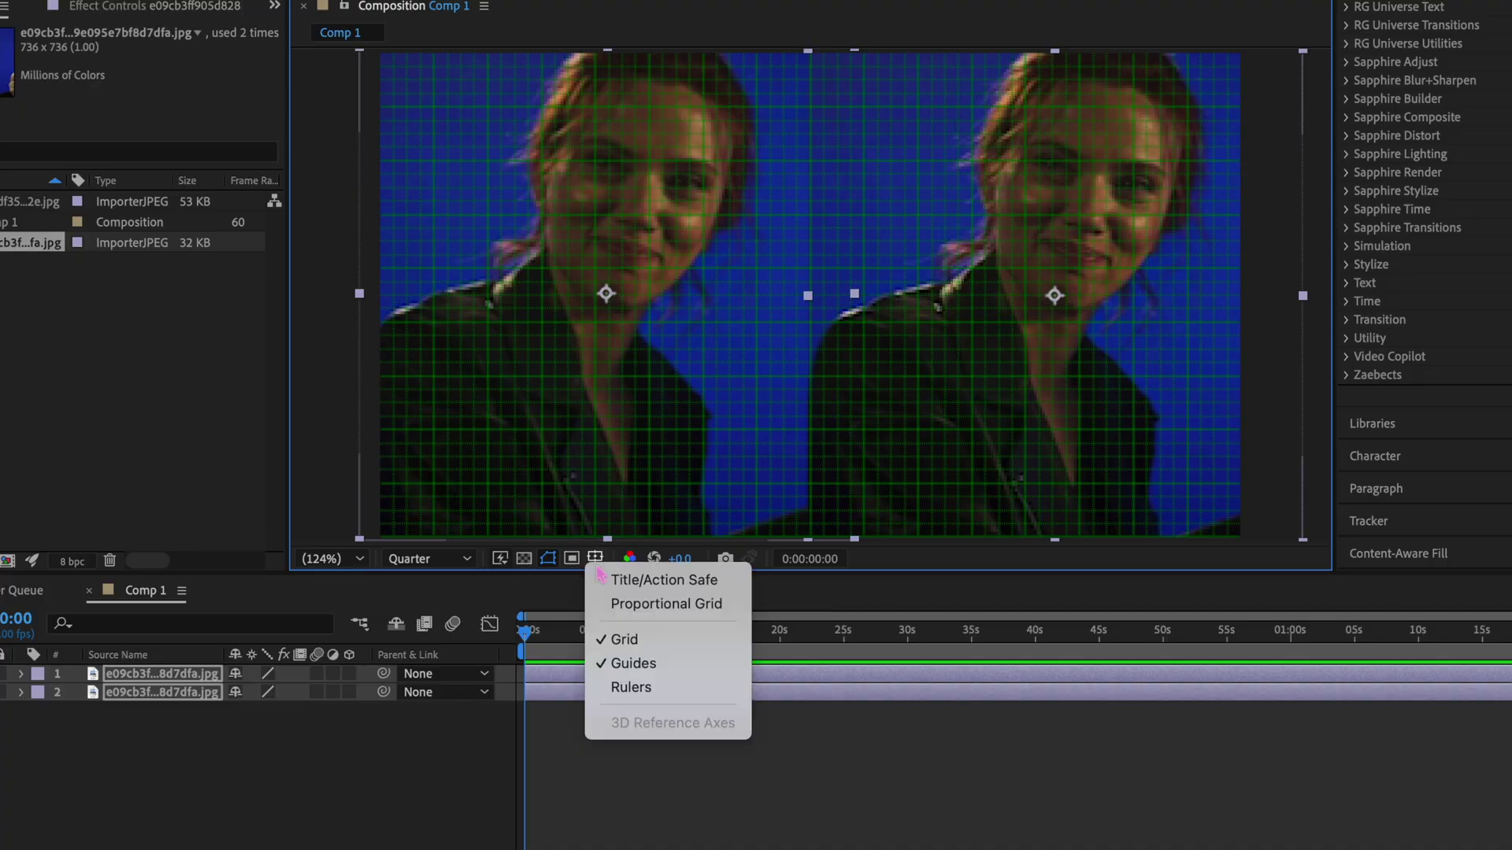
click(628, 631)
click(595, 558)
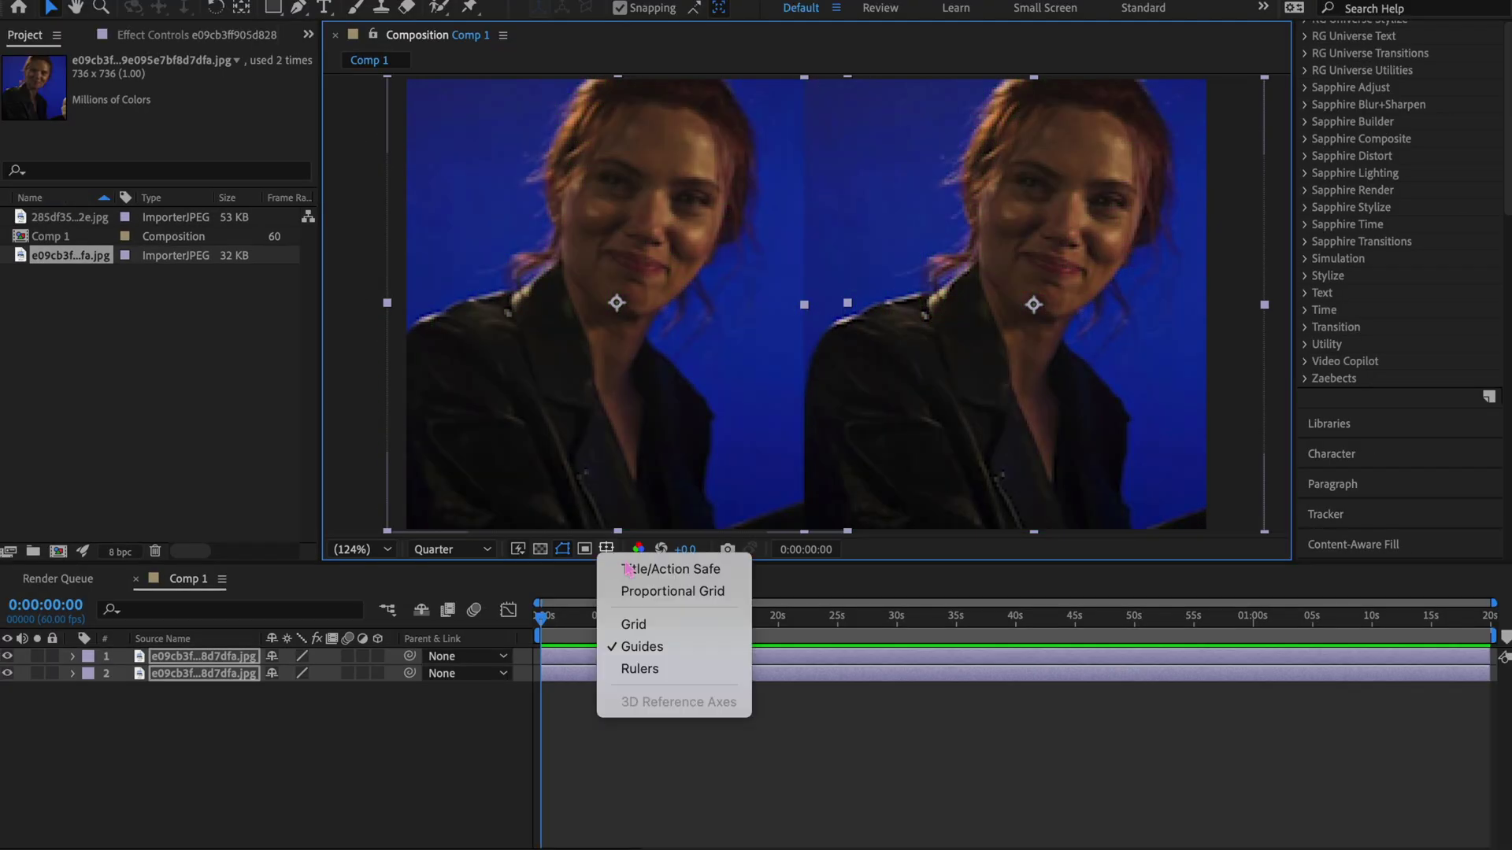
click(696, 599)
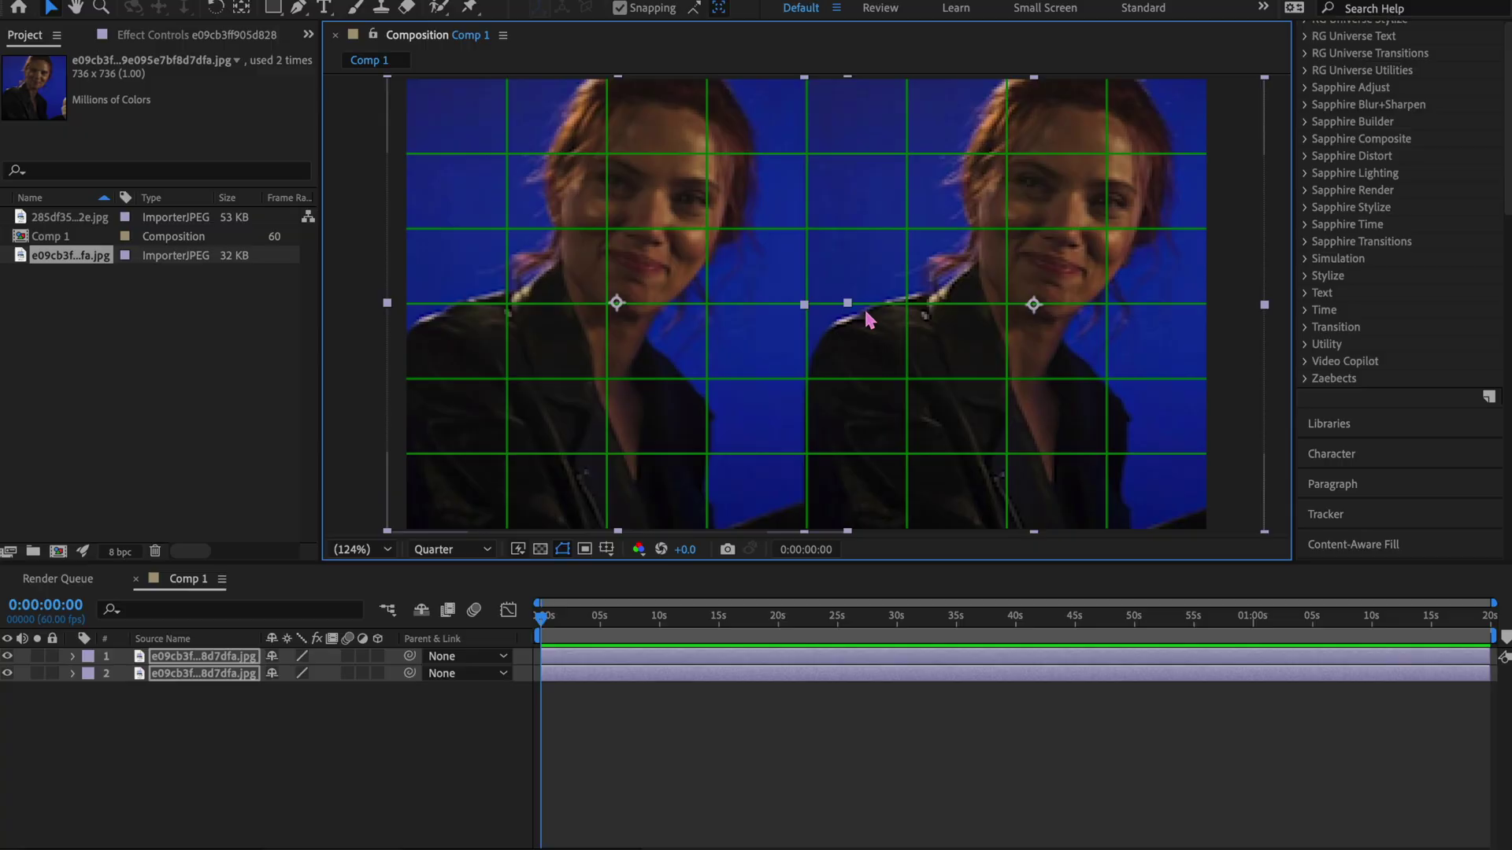
key(comma)
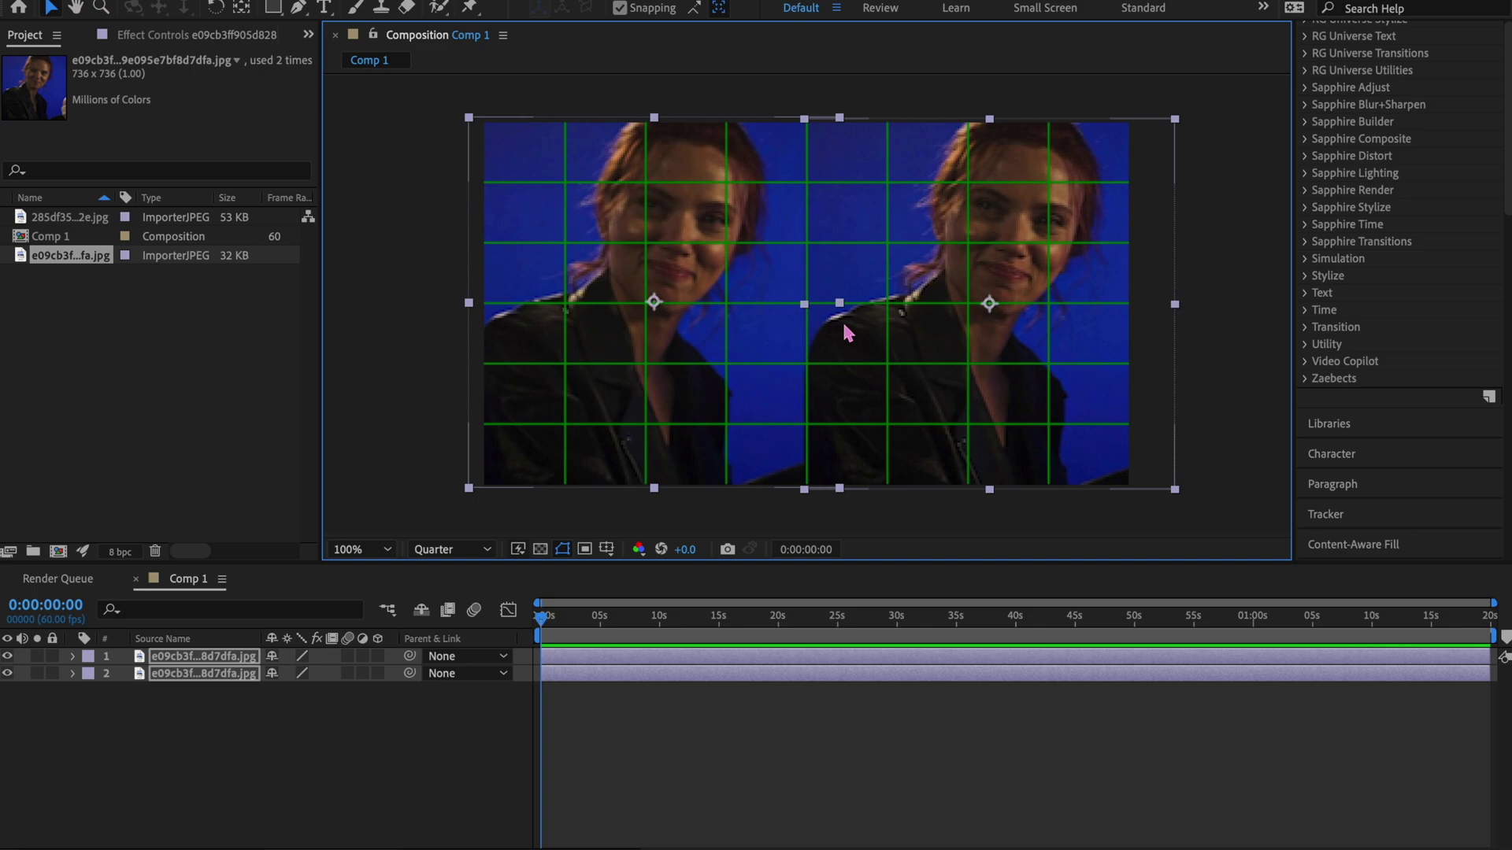
click(606, 549)
click(622, 592)
click(774, 713)
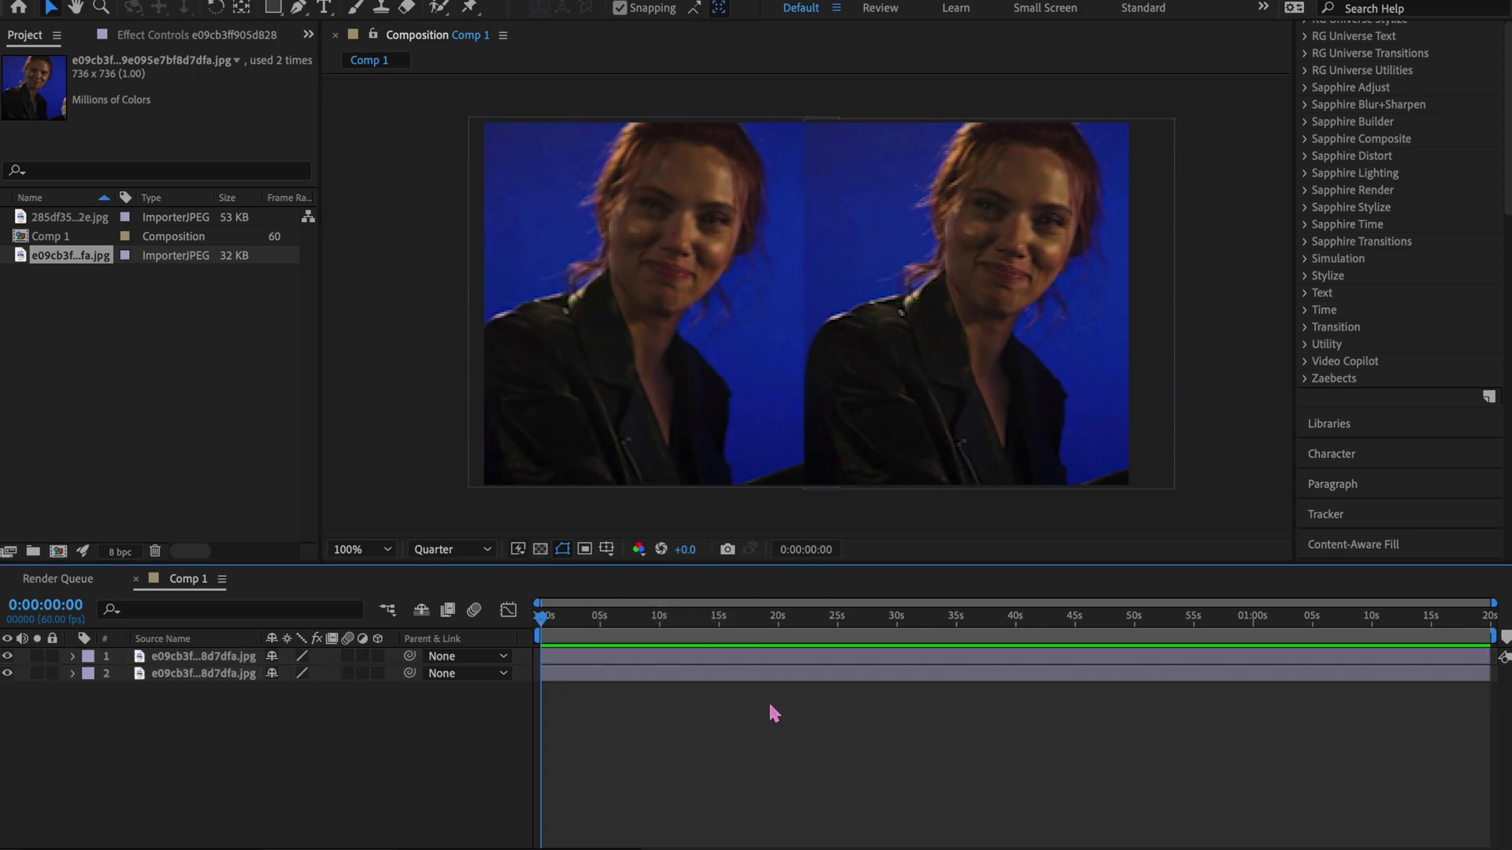
click(721, 658)
click(729, 688)
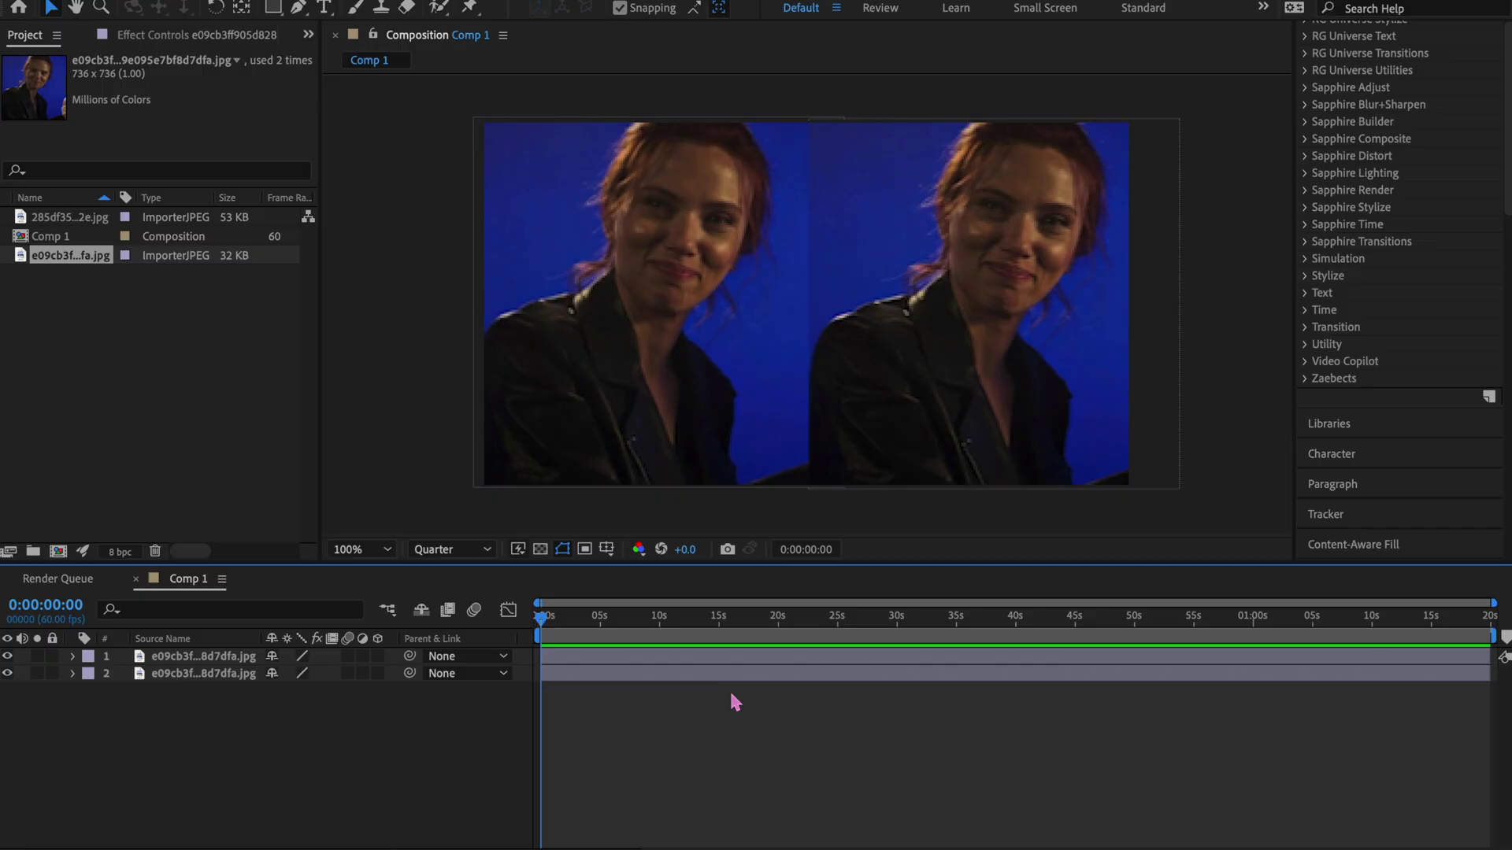
Step: Nest both photo layers into Pre-comp 1
key(ctrl+a)
key(ctrl+shift+c)
click(922, 540)
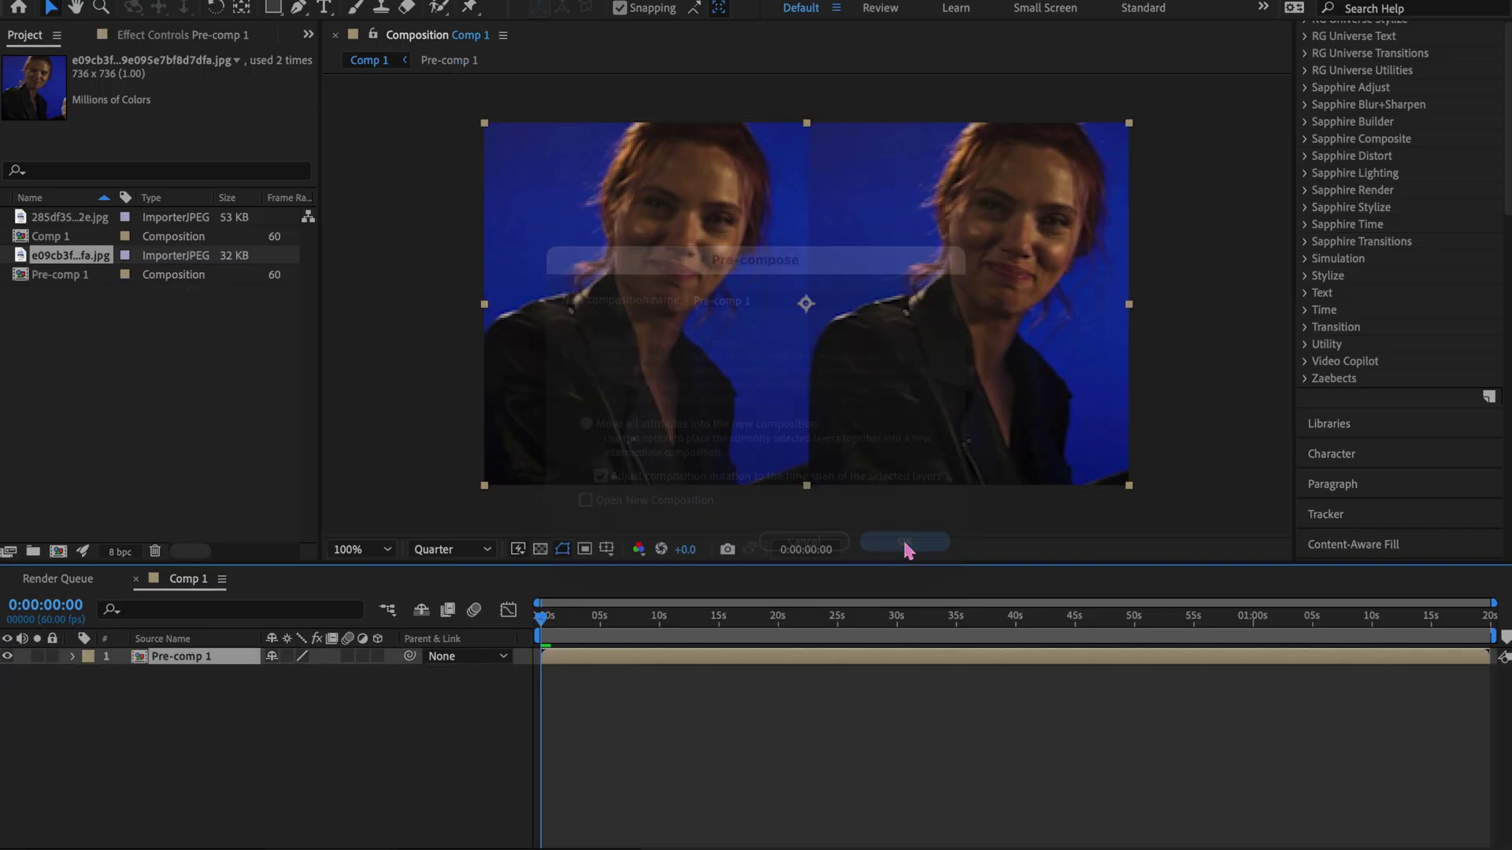
drag(866, 367, 971, 173)
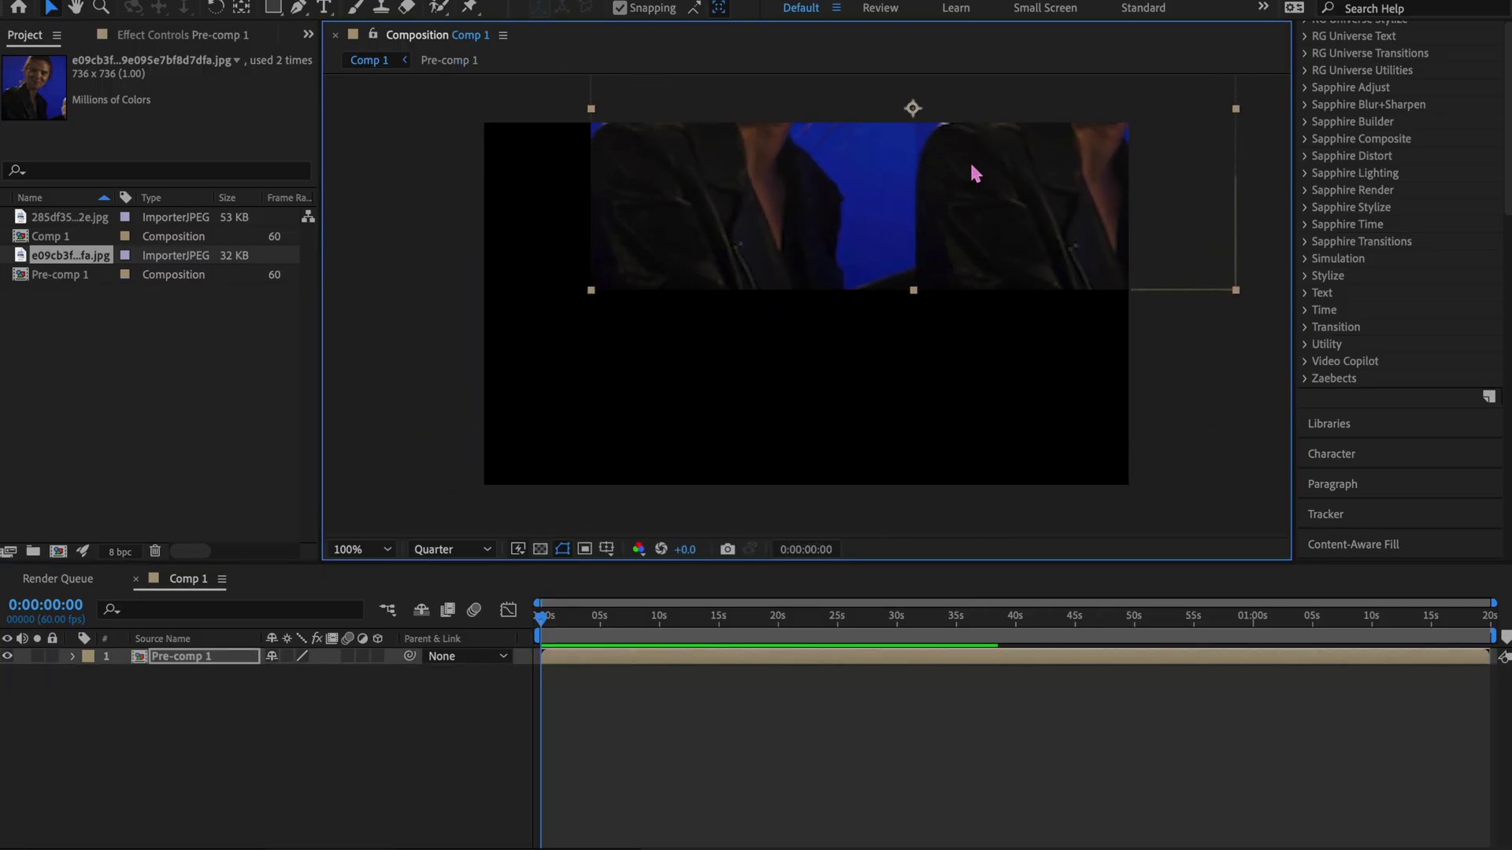
key(ctrl+z)
scroll(1421, 187, up, 10)
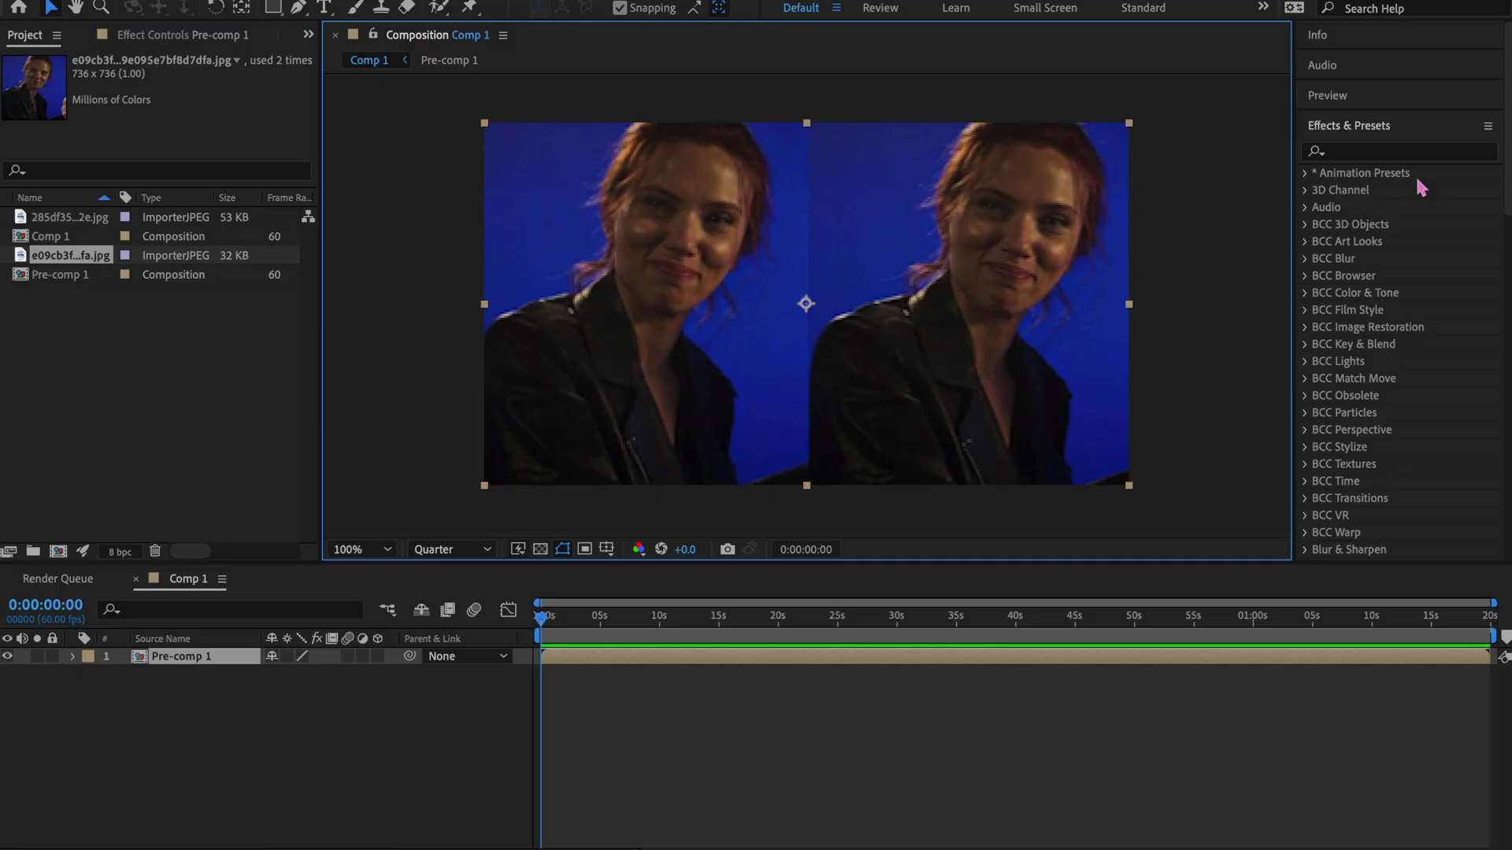
Step: Apply the FOREST preset from Effects & Presets to the pre-comp
click(1392, 151)
text(fores)
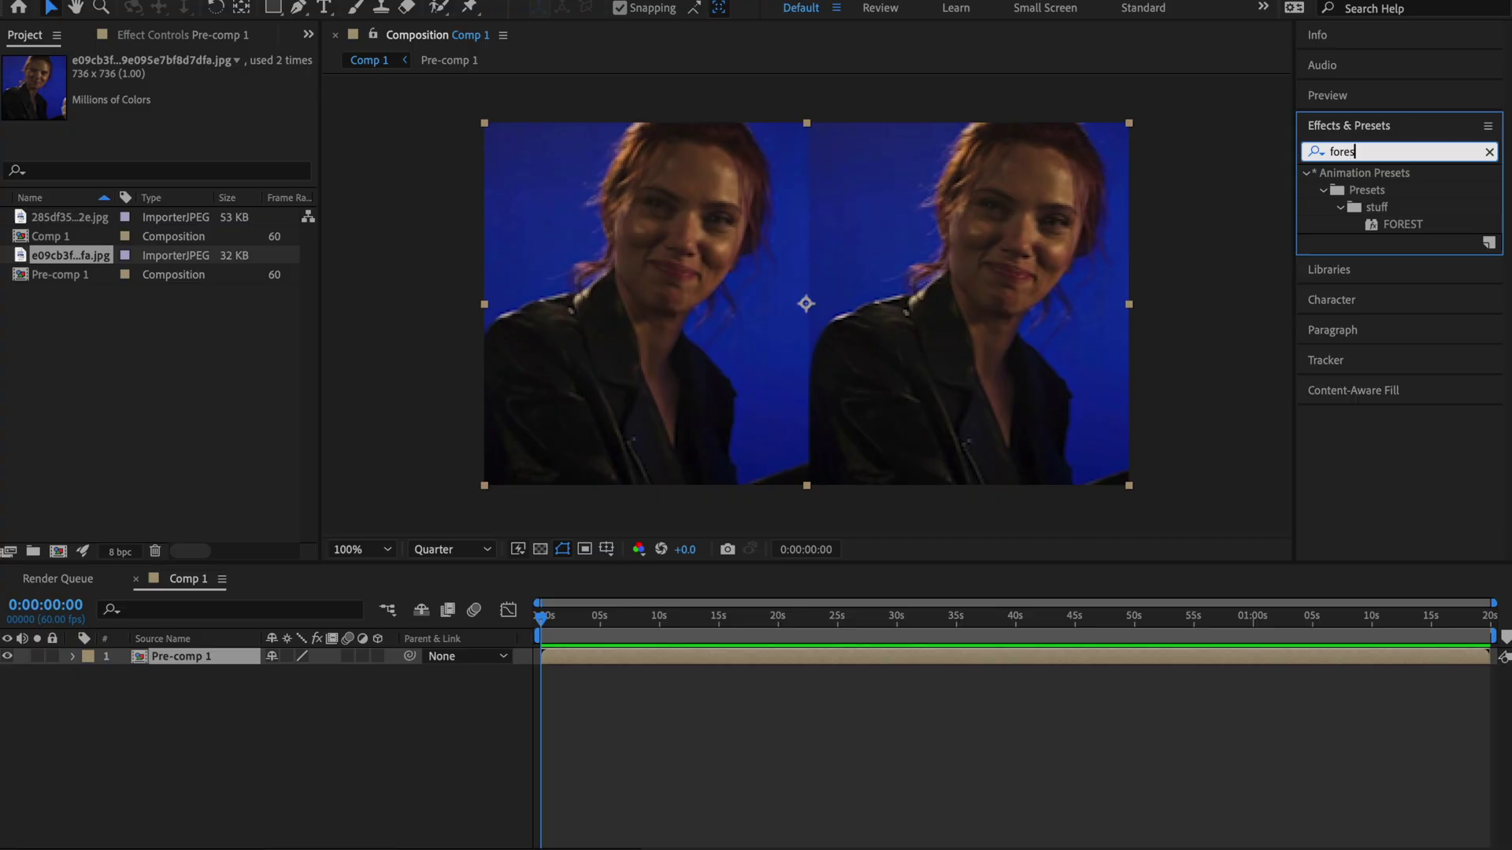
click(1410, 222)
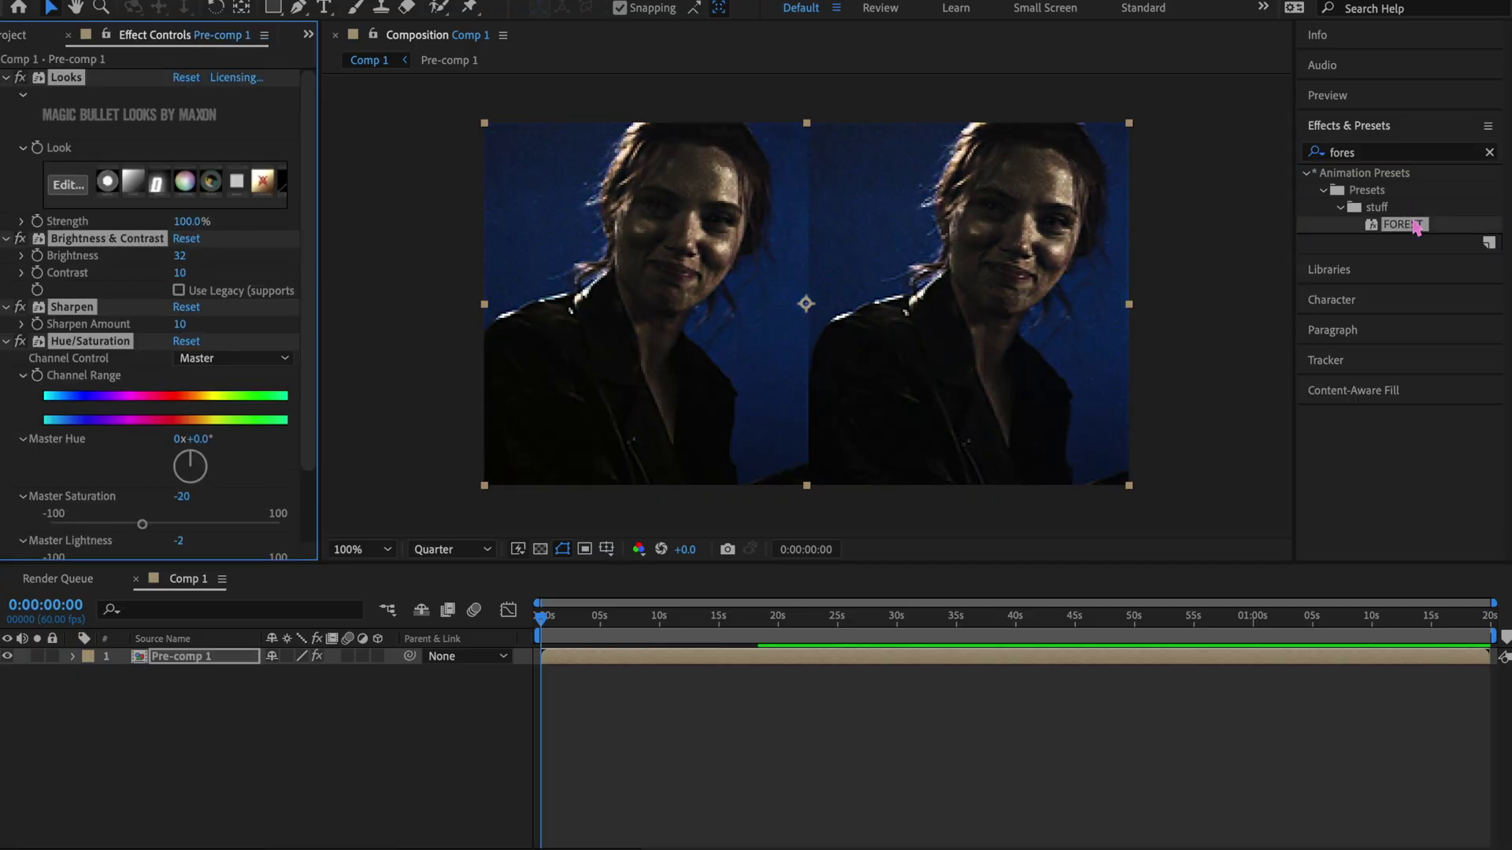
click(482, 551)
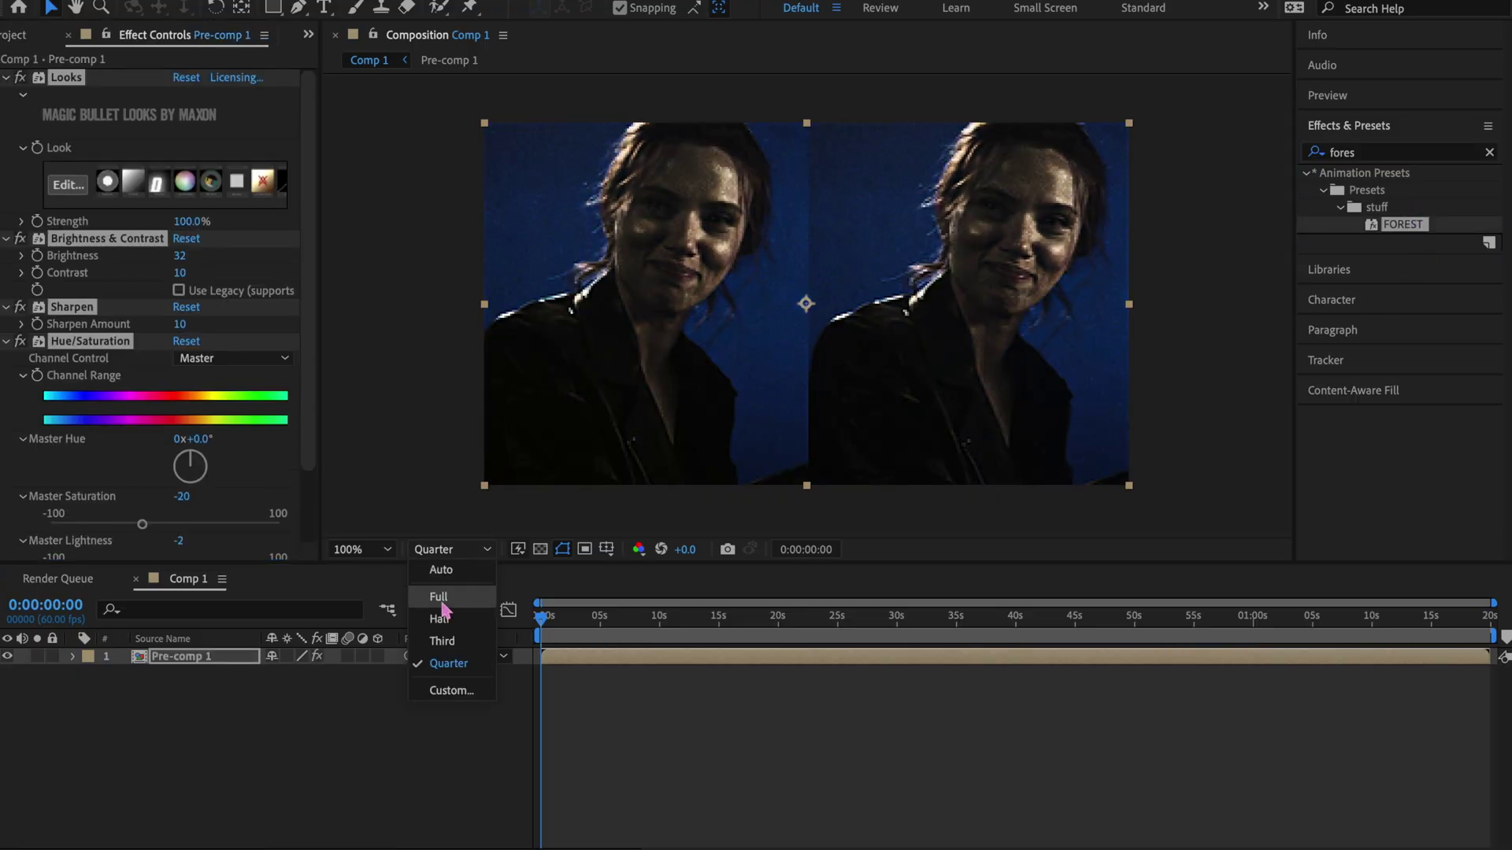
click(439, 598)
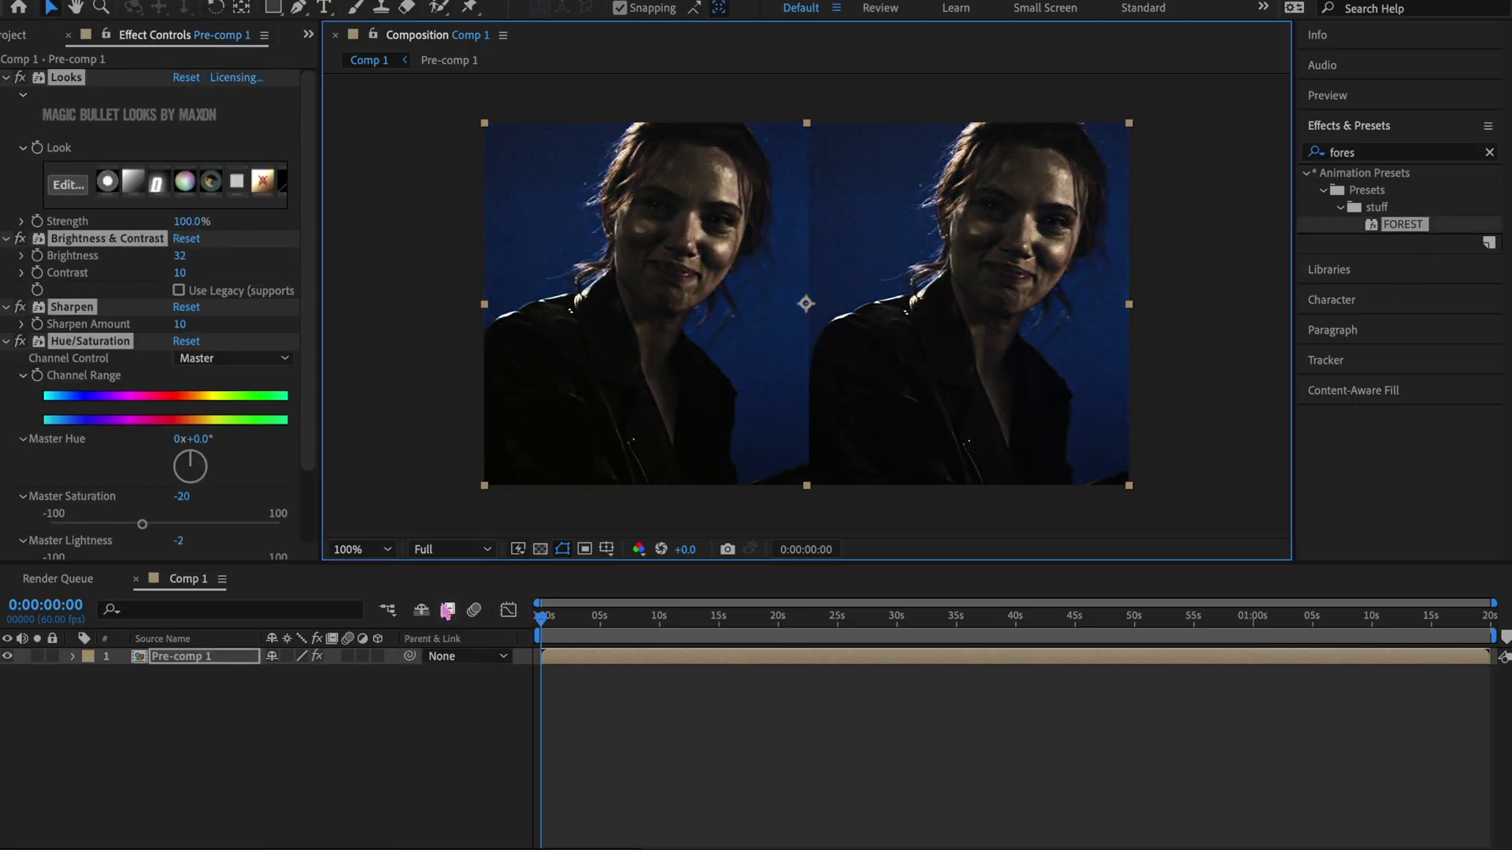
Step: Remove the existing effects and apply the 'true blues heavy glow' preset to the pre-comp
key(ctrl+shift+e)
click(1417, 152)
text(true)
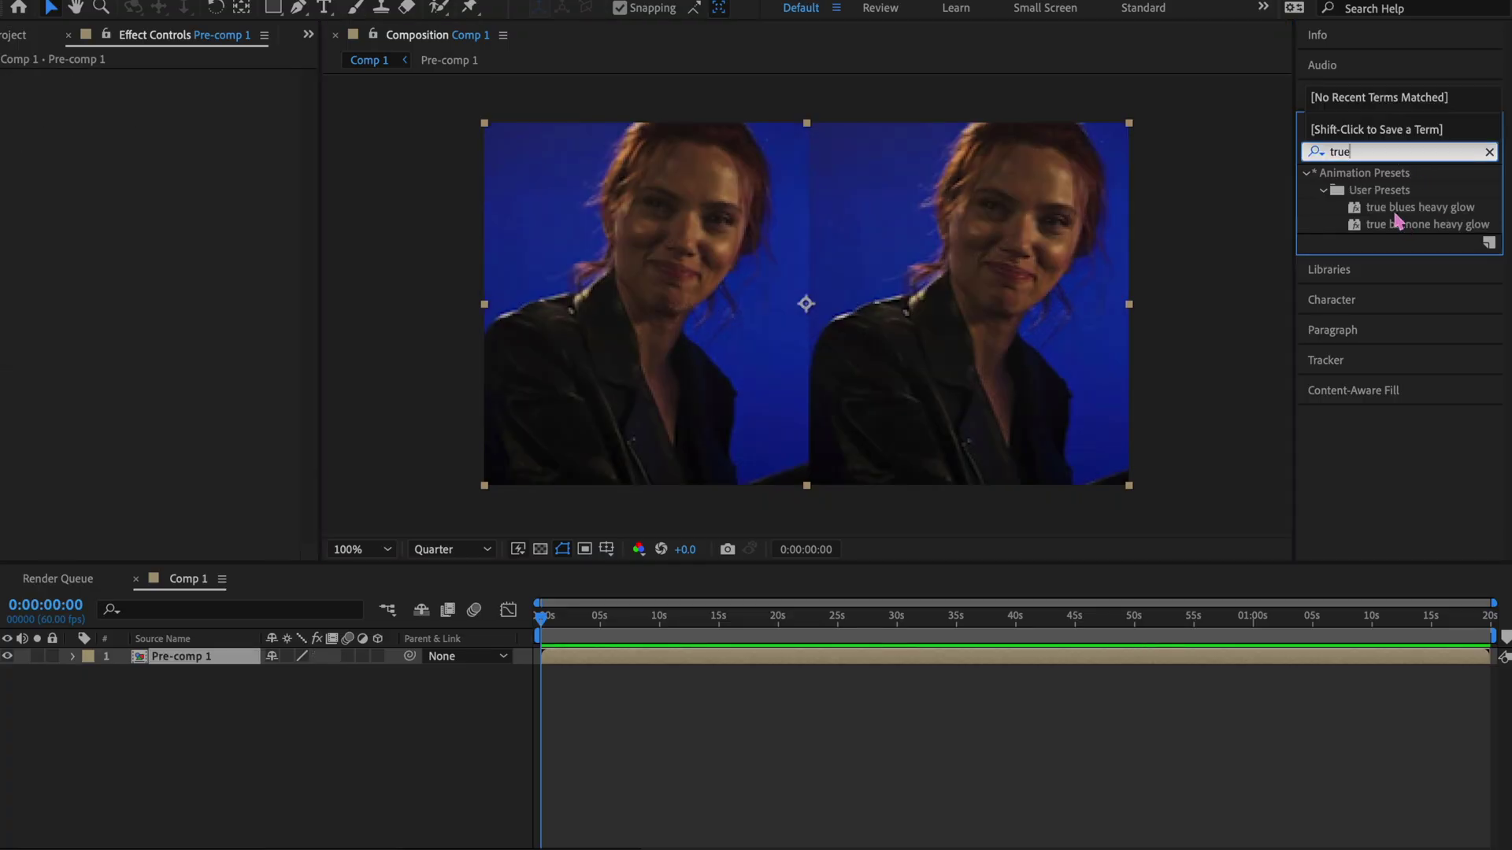
double_click(1395, 211)
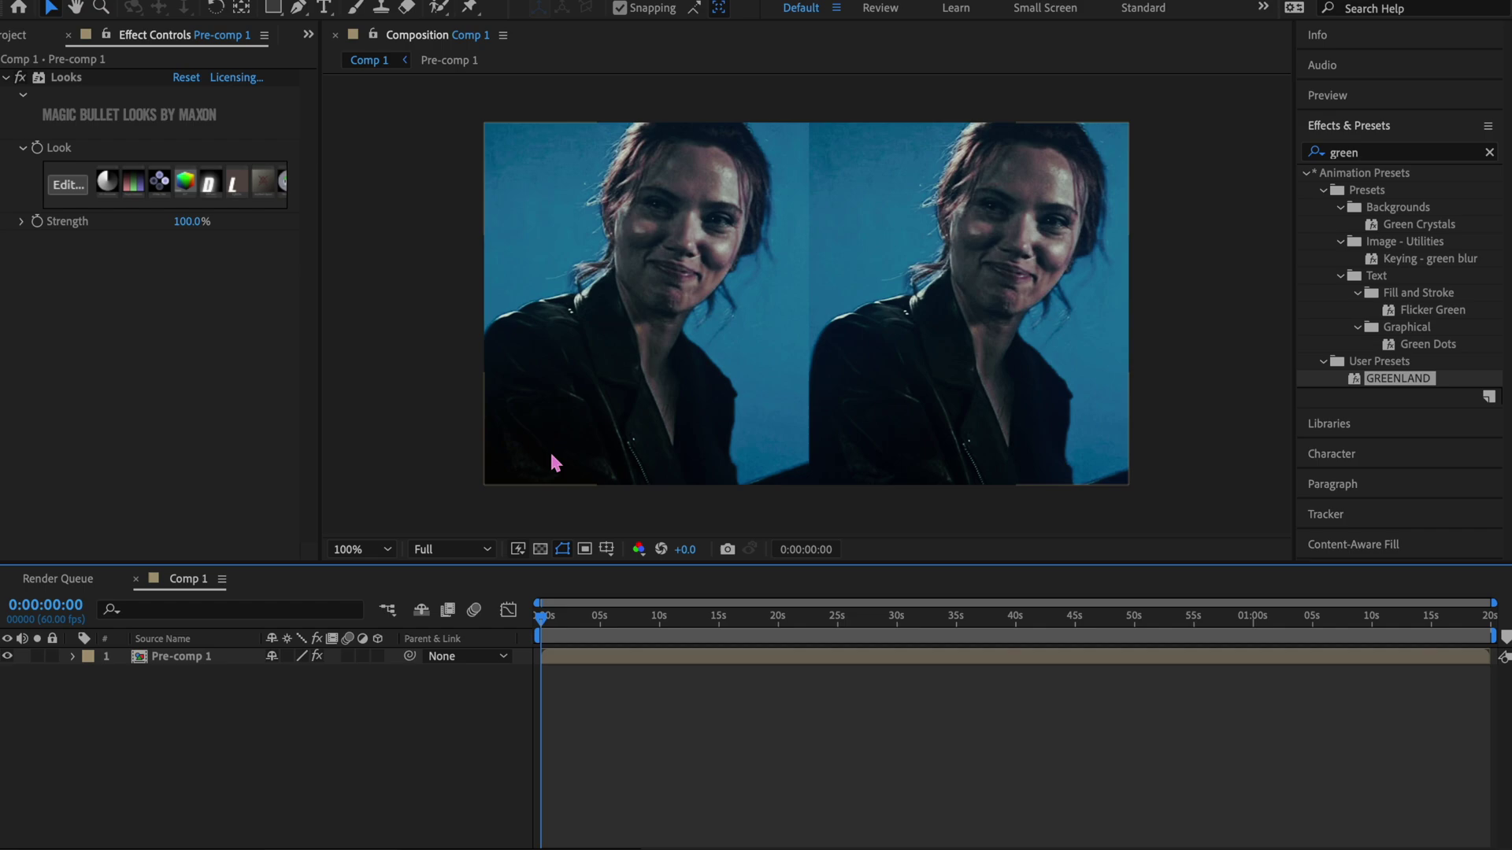
Step: Set the pre-comp's Scale to 102%
click(872, 307)
key(s)
click(340, 674)
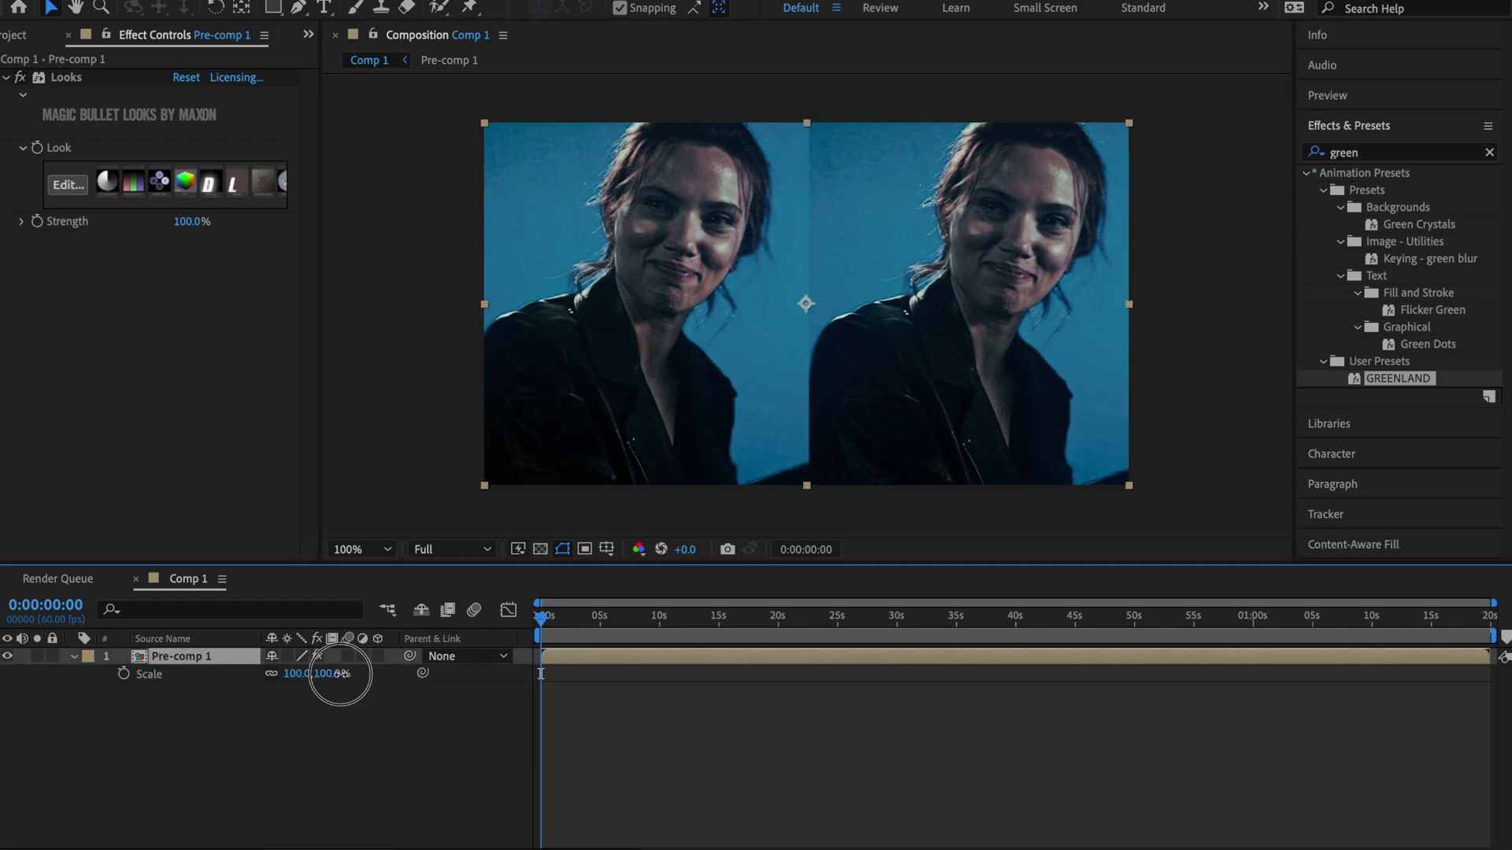
drag(340, 674, 343, 673)
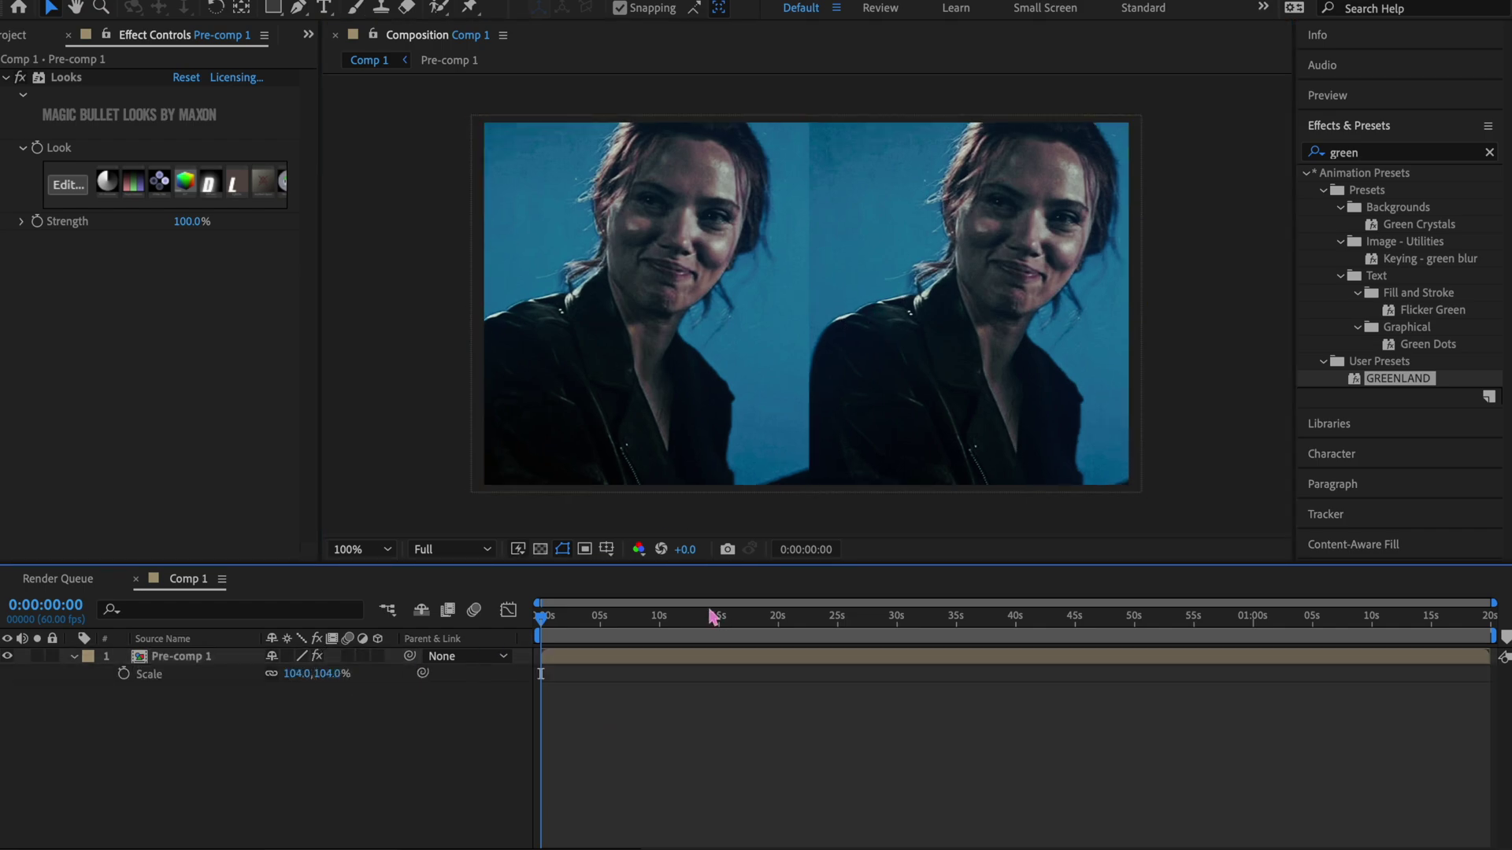
click(324, 675)
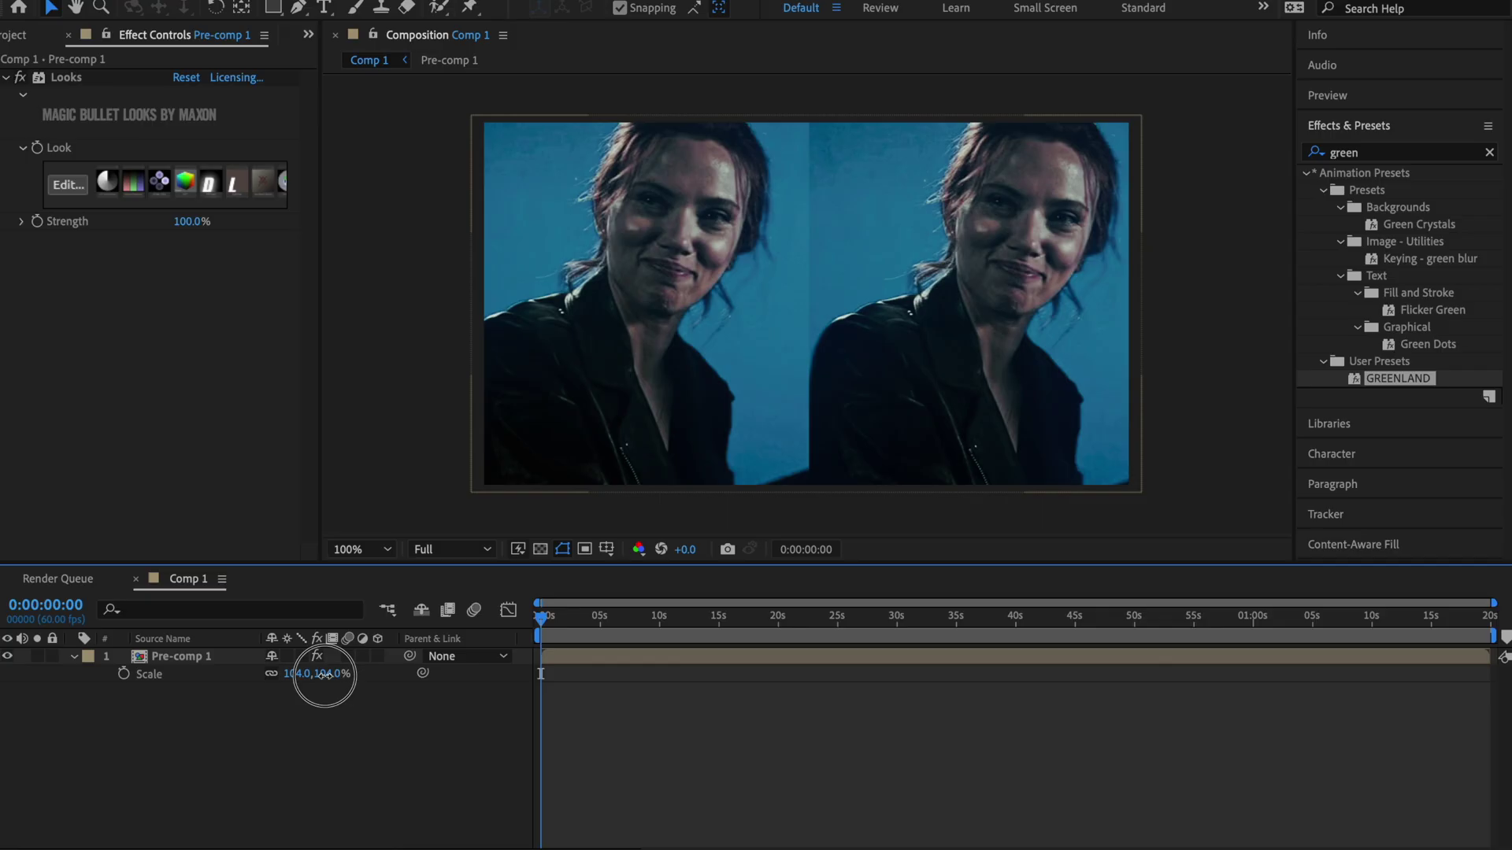
drag(324, 675, 321, 675)
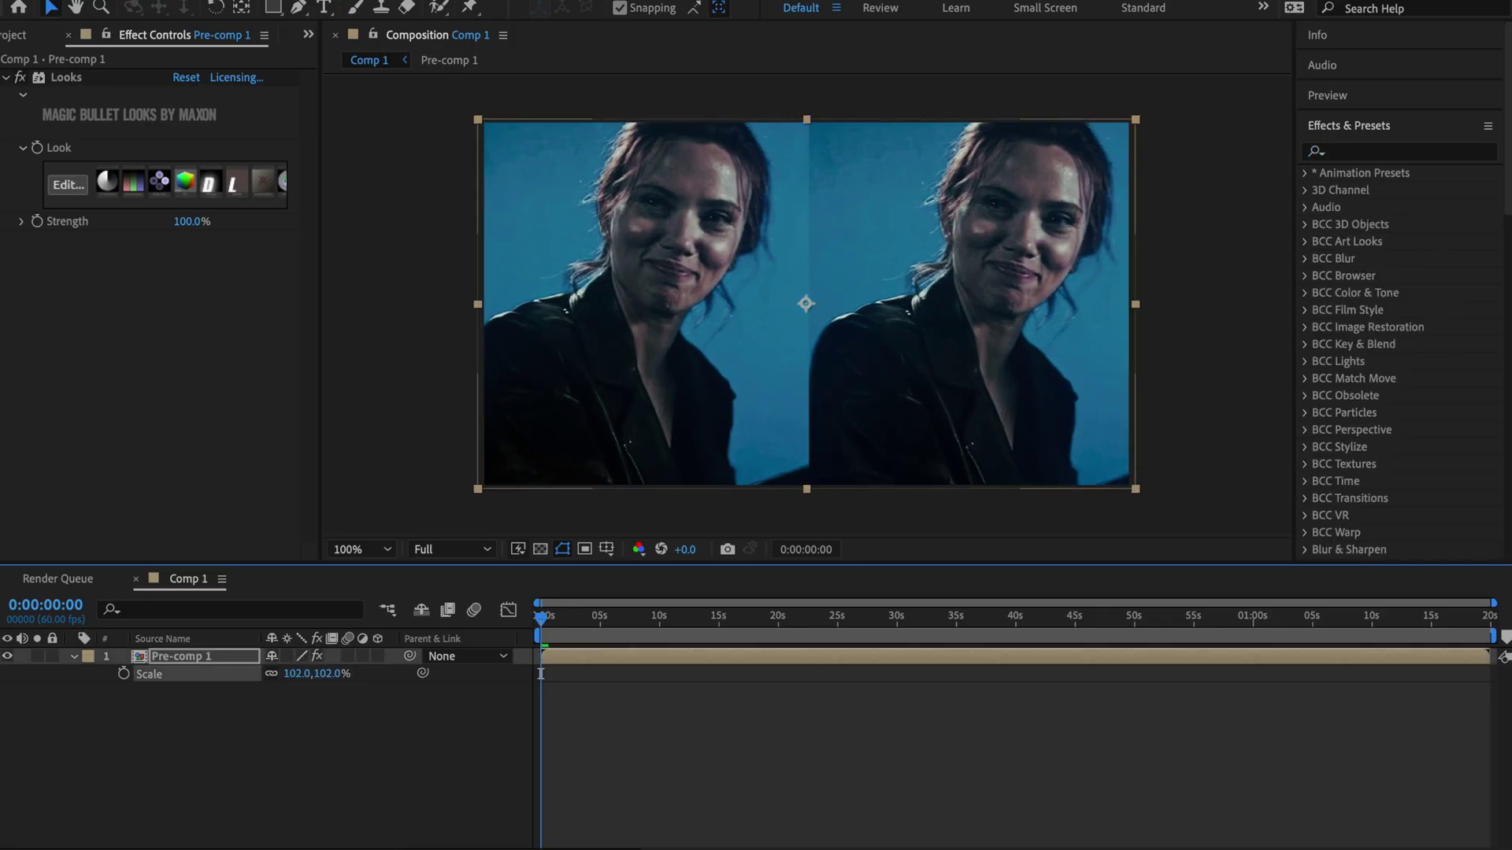
Step: Add a 'HOW TO MAKE THUMBNAILS' text layer in Arial Bold with Faux Bold
right_click(299, 692)
click(567, 4)
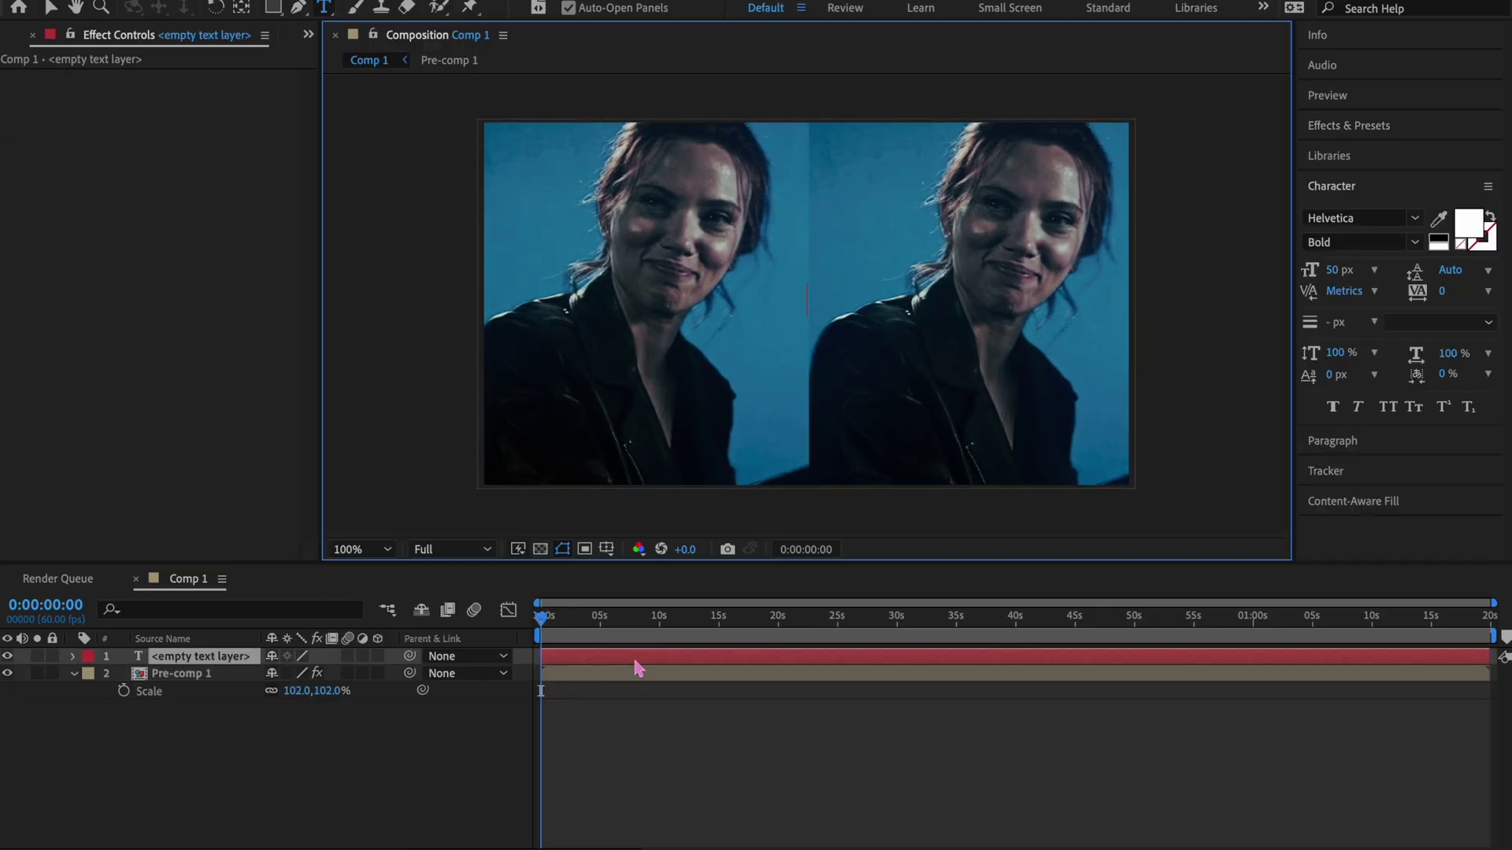
text(HOW TO MAKE)
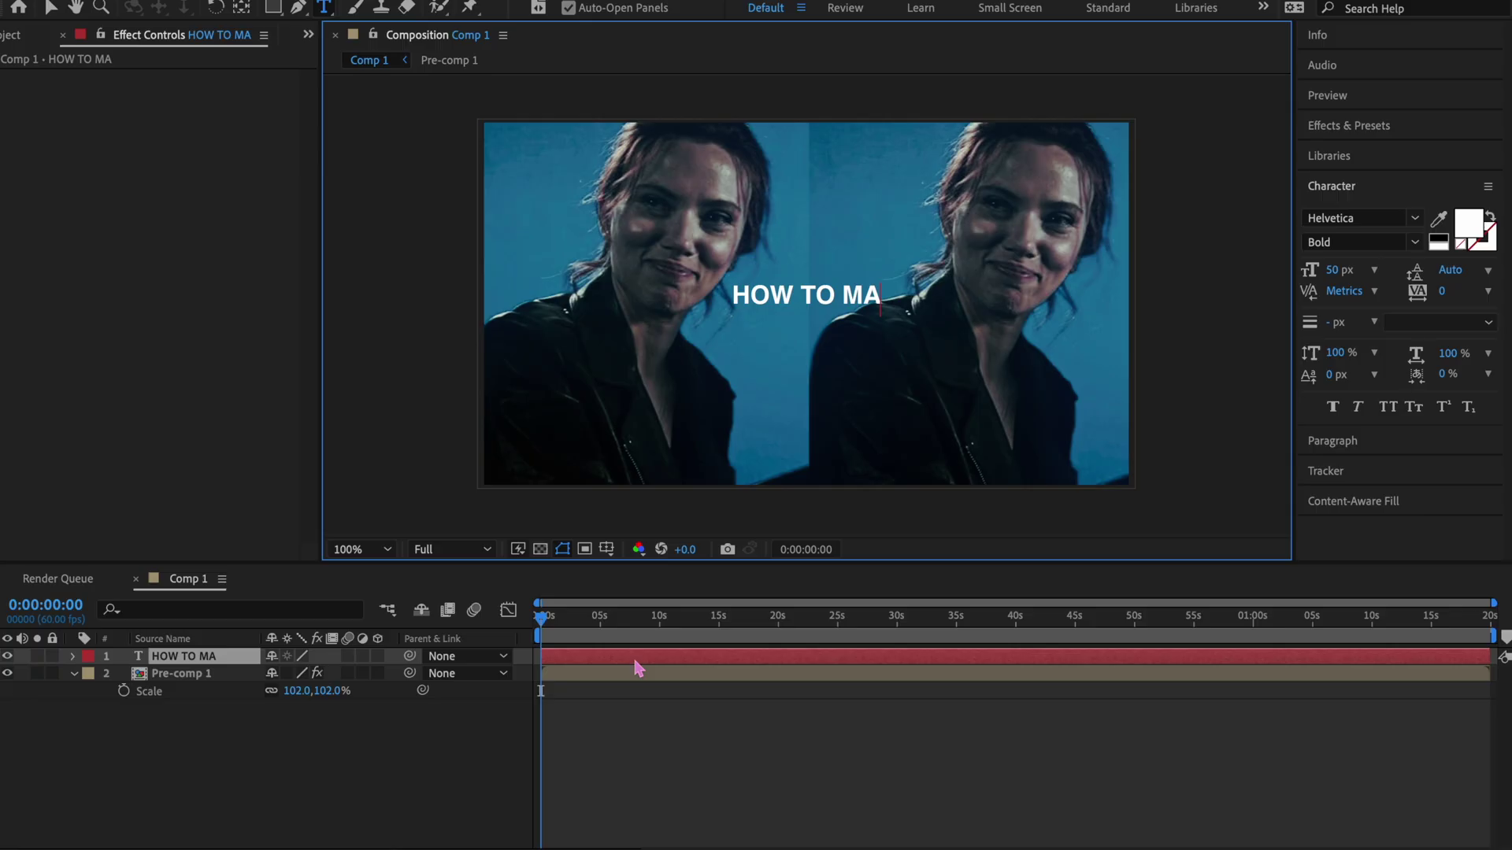
text( THUMBNAILS)
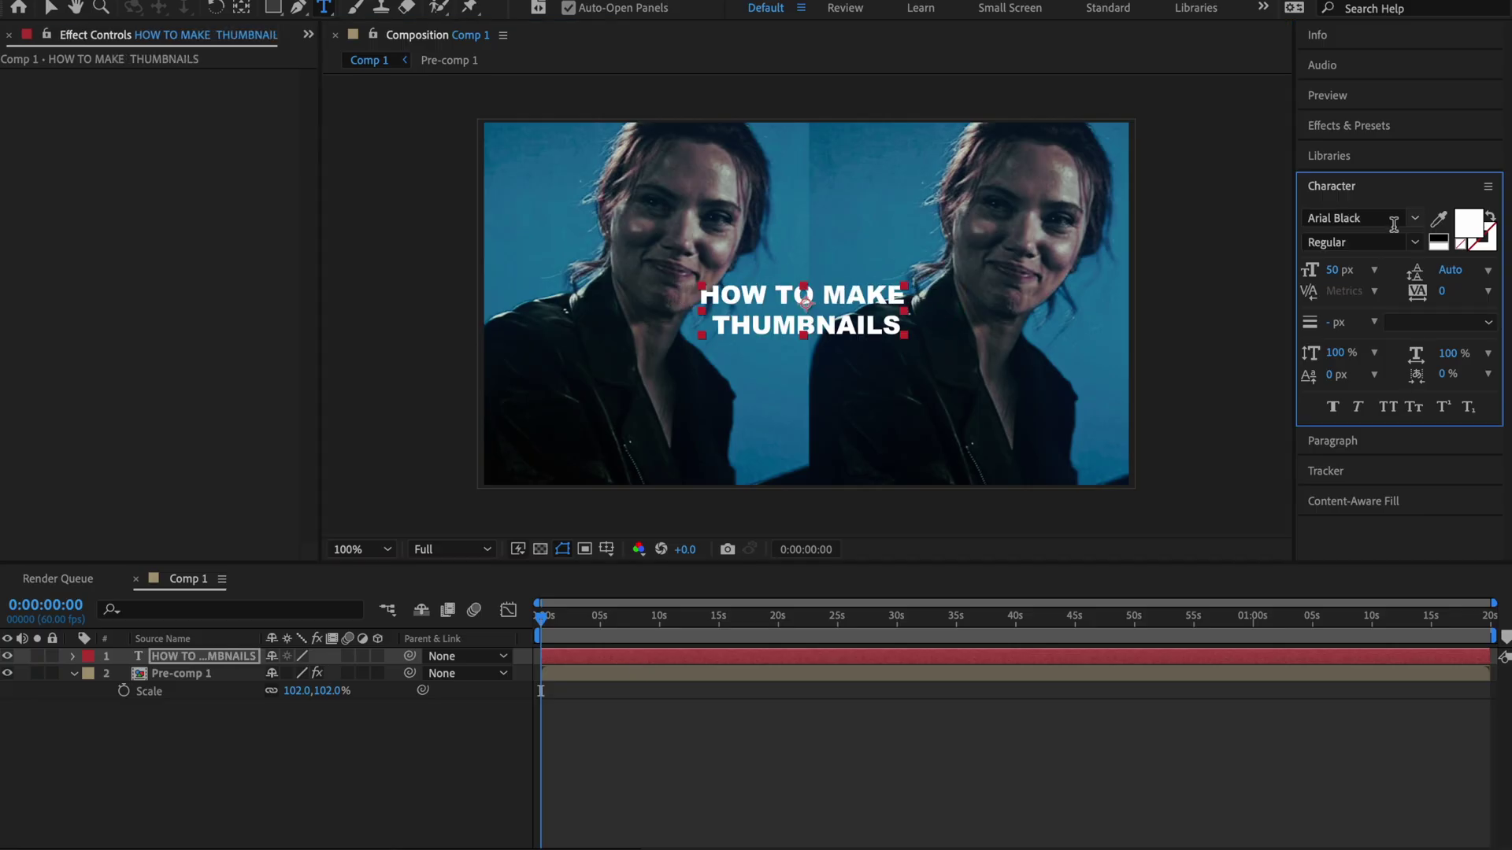
click(1381, 220)
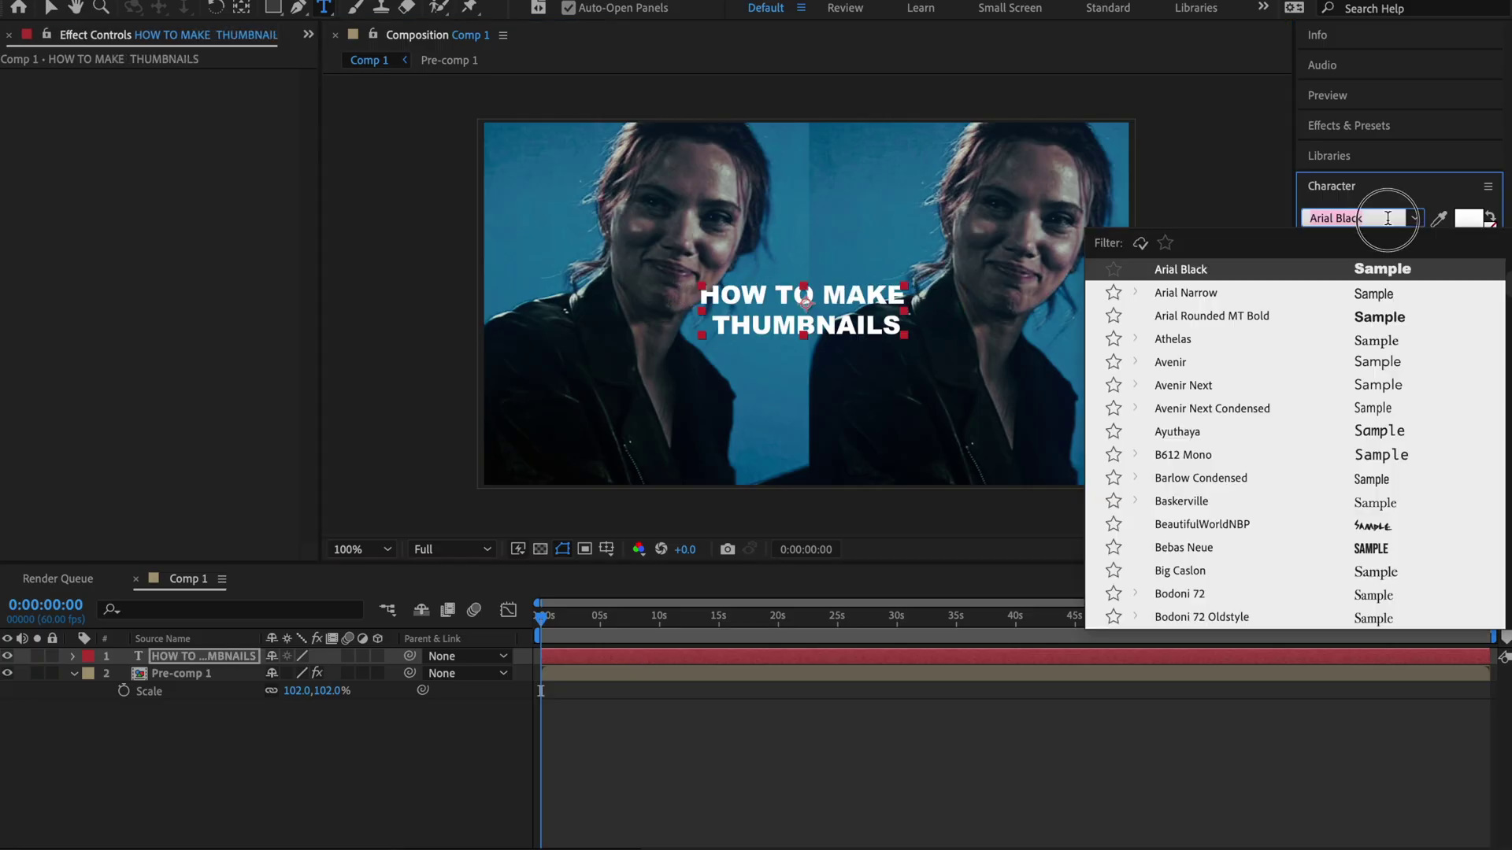
text(arial)
click(1202, 331)
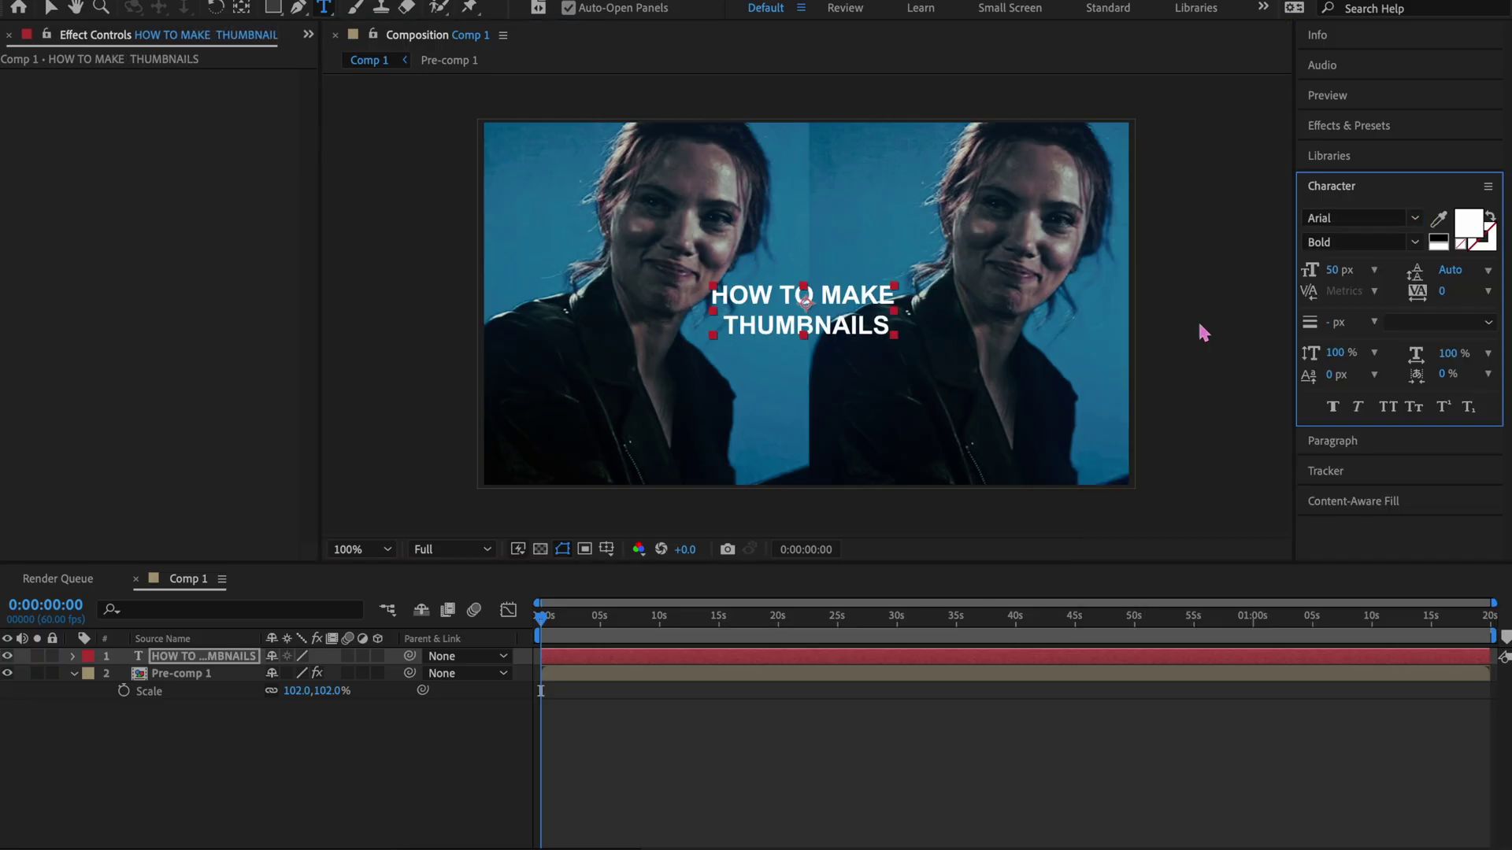
click(1333, 407)
Step: Duplicate the title layer and retype the copy as 'after effects'
click(742, 657)
key(ctrl+d)
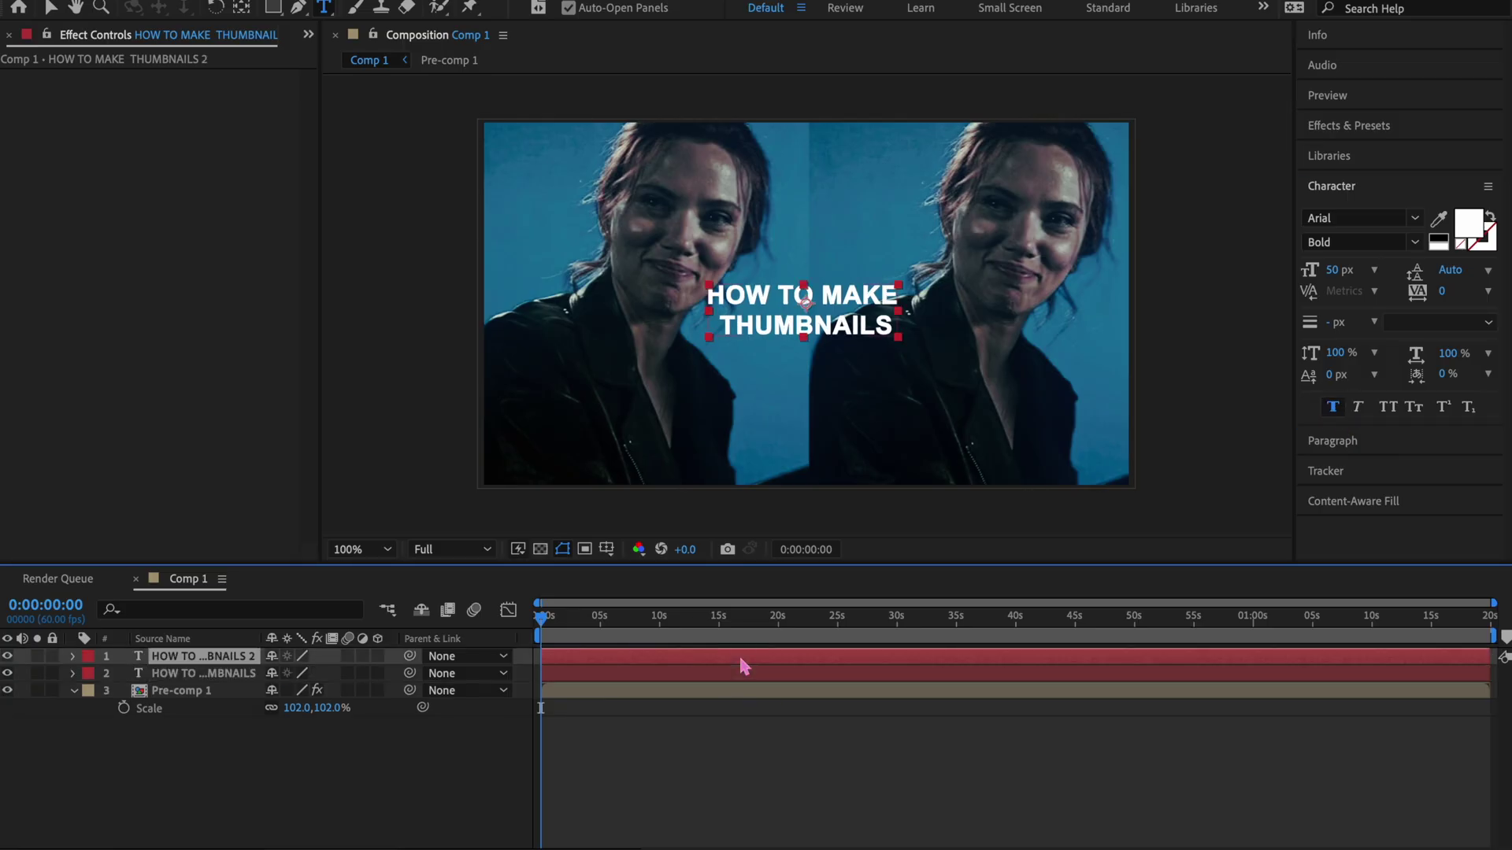
text(after)
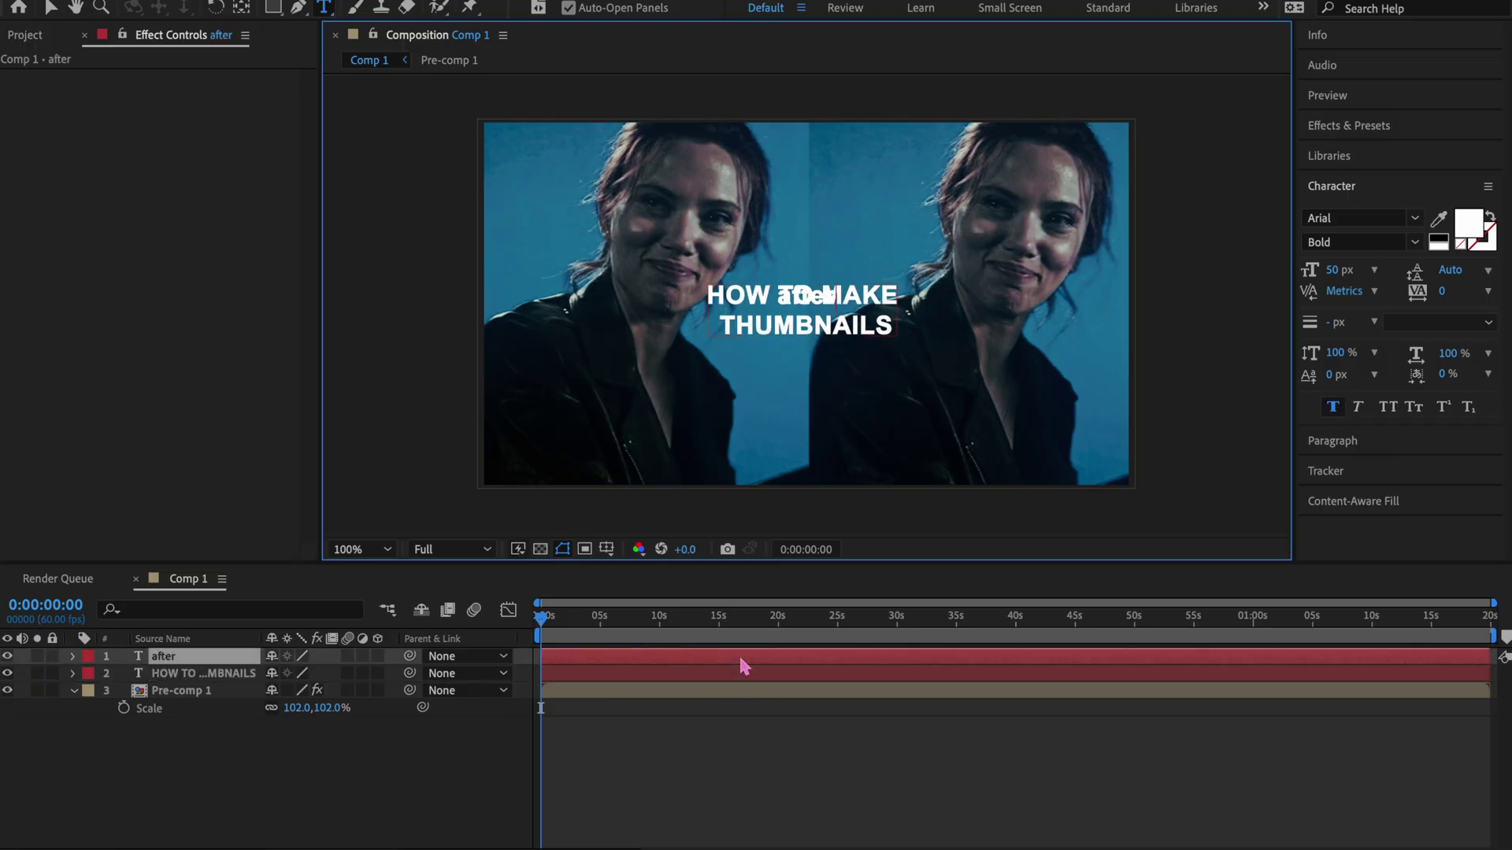
text( effects)
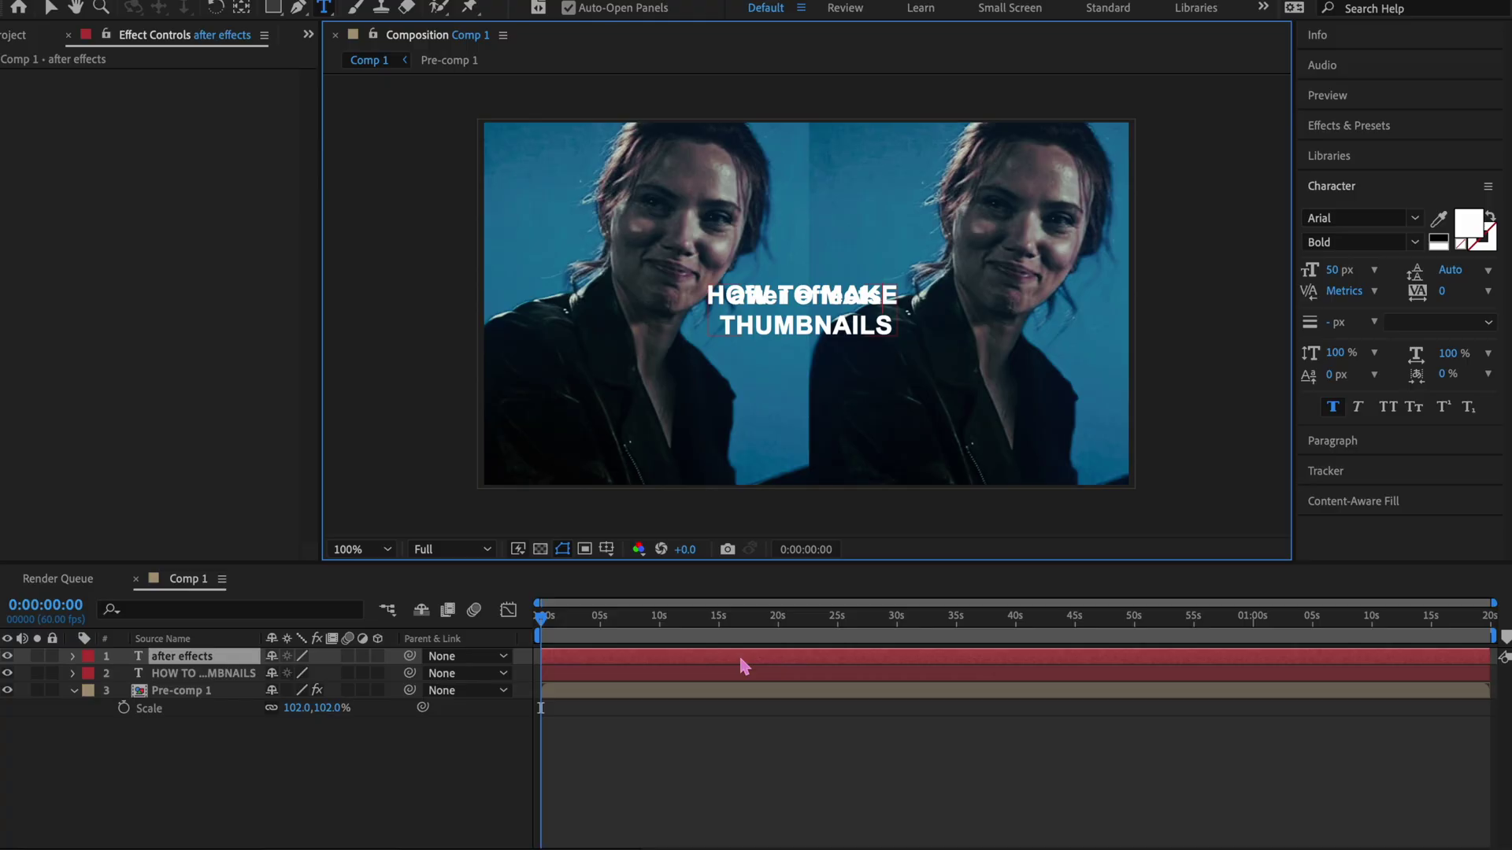
Step: Move the 'after effects' text below the title, Position Y around 467
click(740, 659)
key(p)
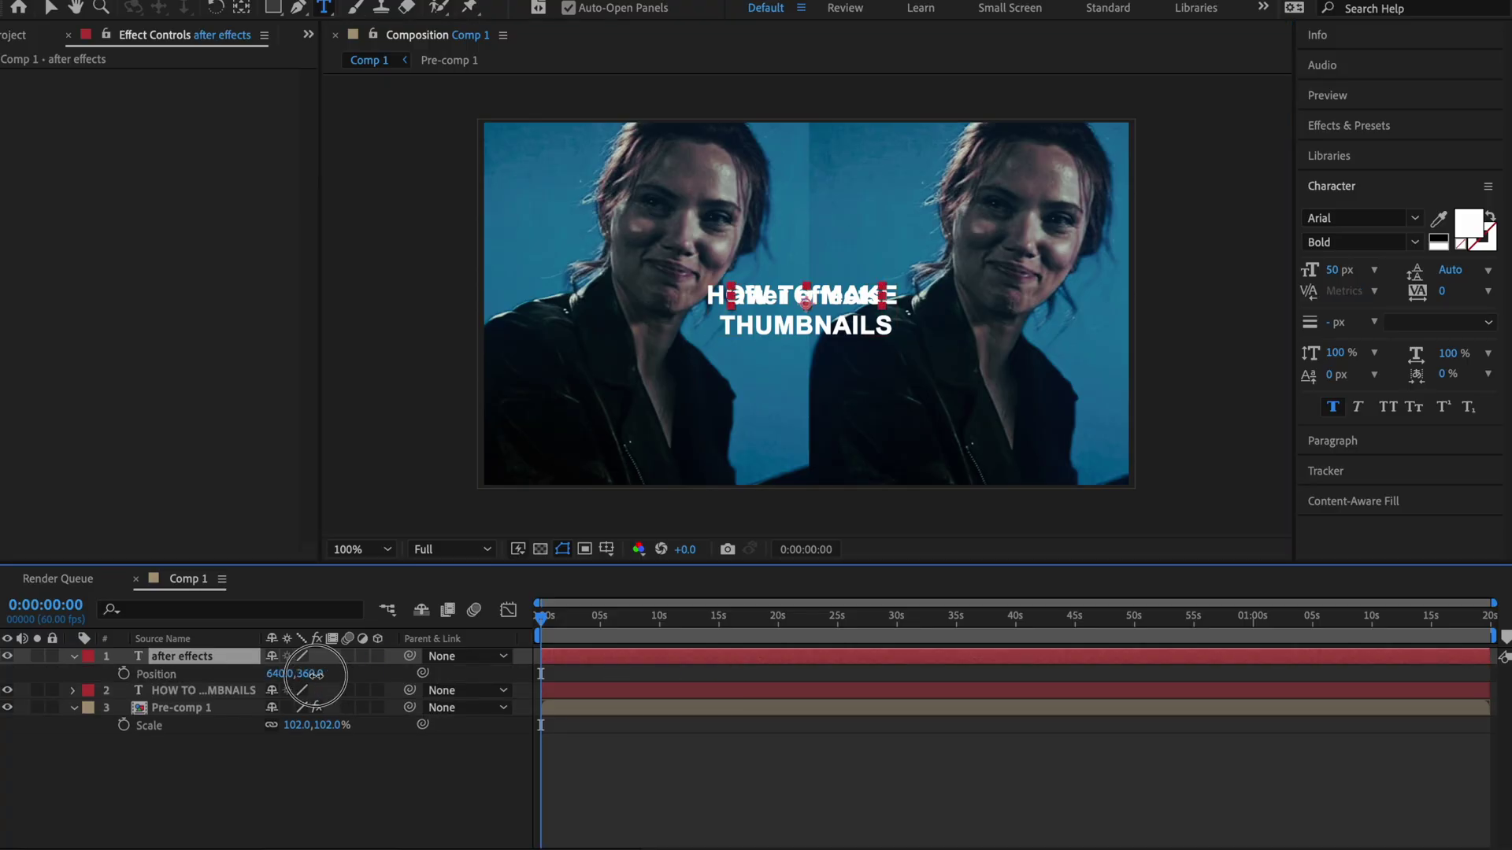
drag(315, 673, 433, 658)
Step: Set the subtitle's font to Arial Narrow Regular
double_click(595, 658)
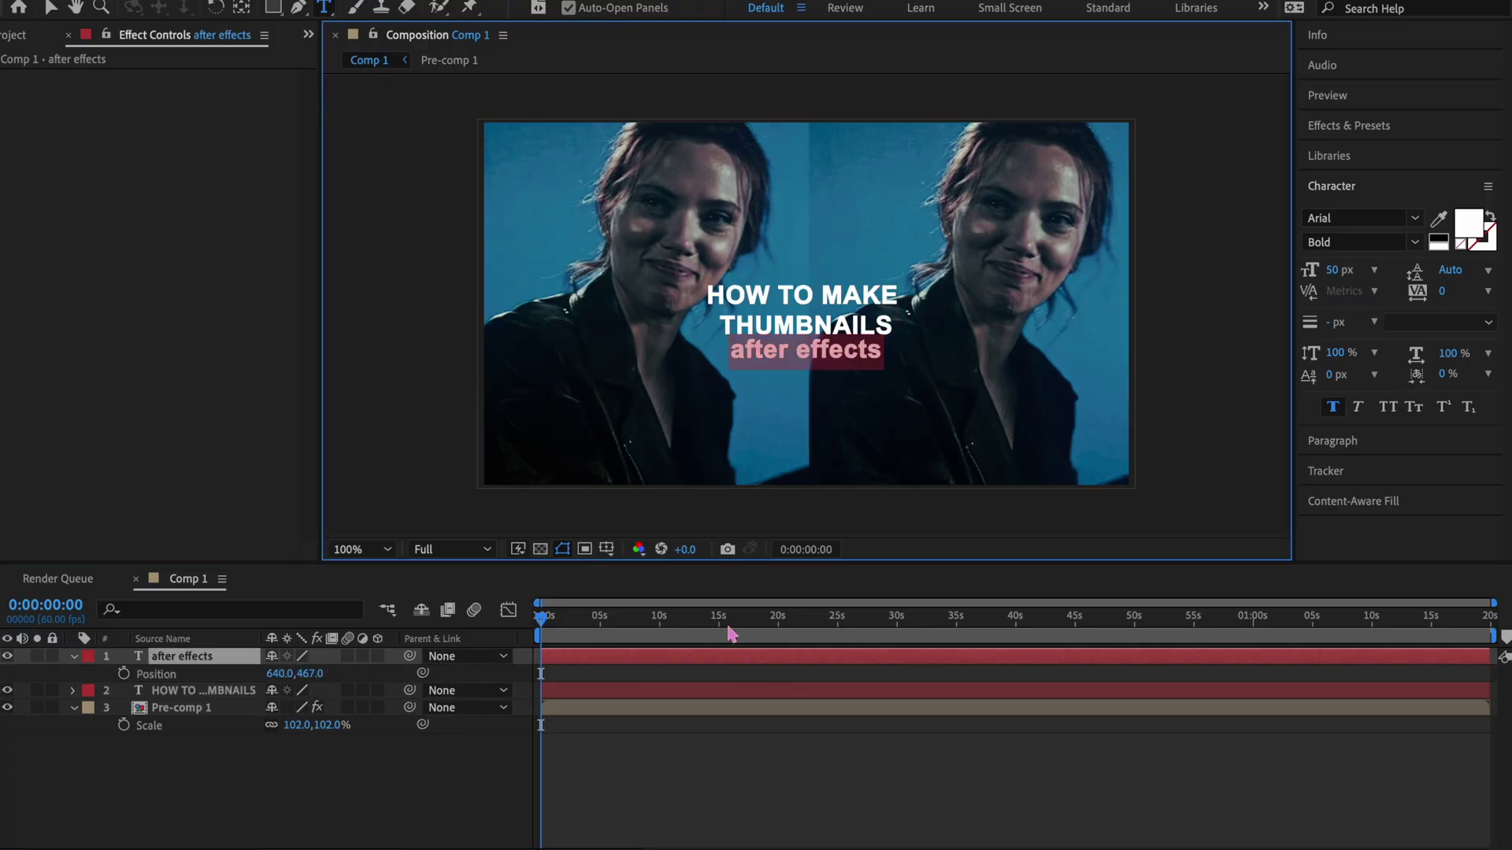
click(1345, 217)
text(arial n)
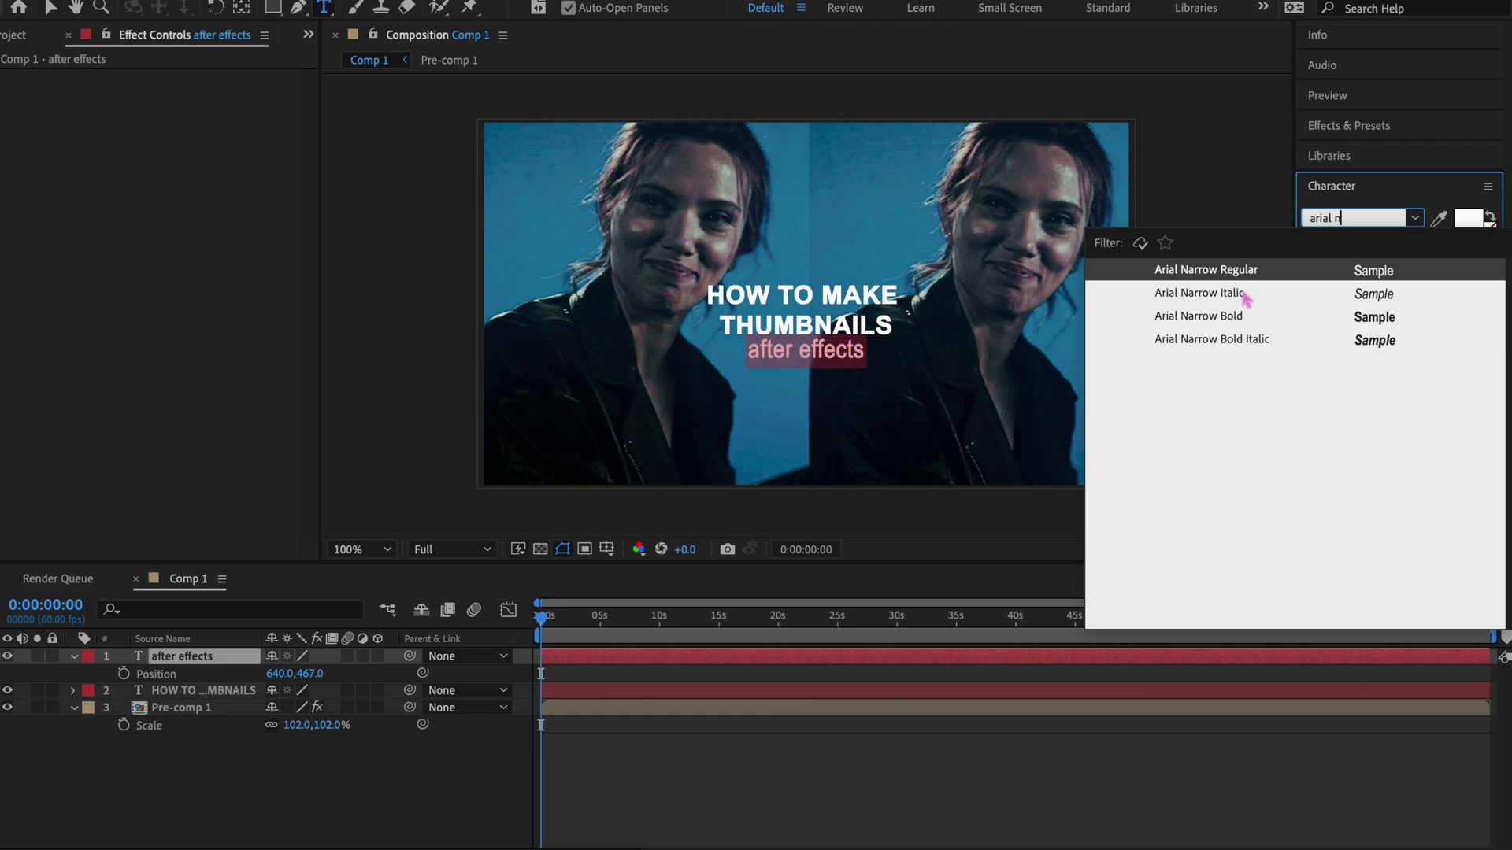
key(Return)
click(643, 650)
Step: Scale the 'after effects' subtitle down to 75%
key(s)
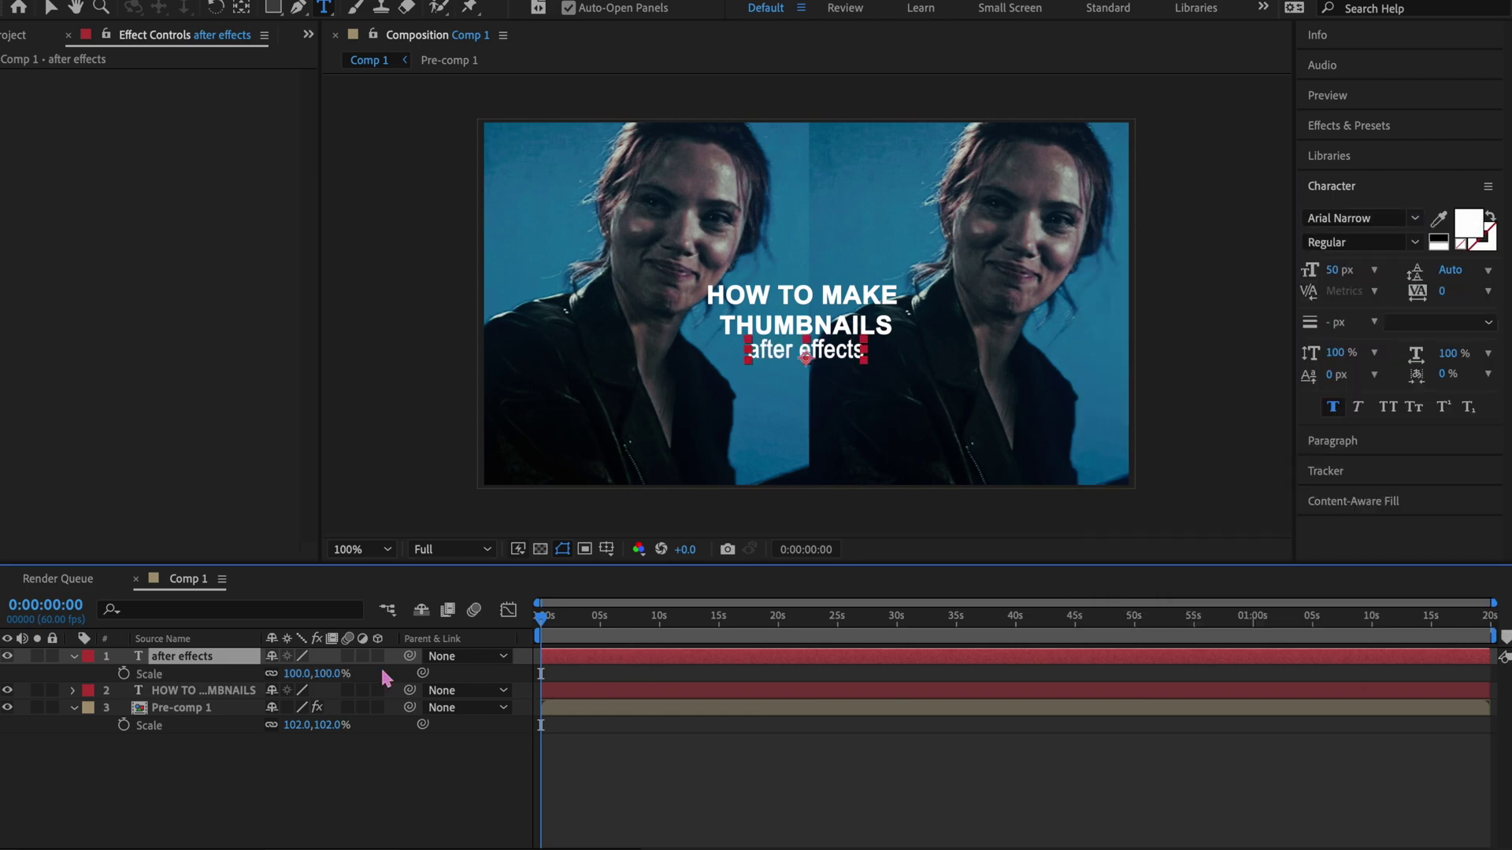
drag(324, 674, 315, 675)
click(776, 696)
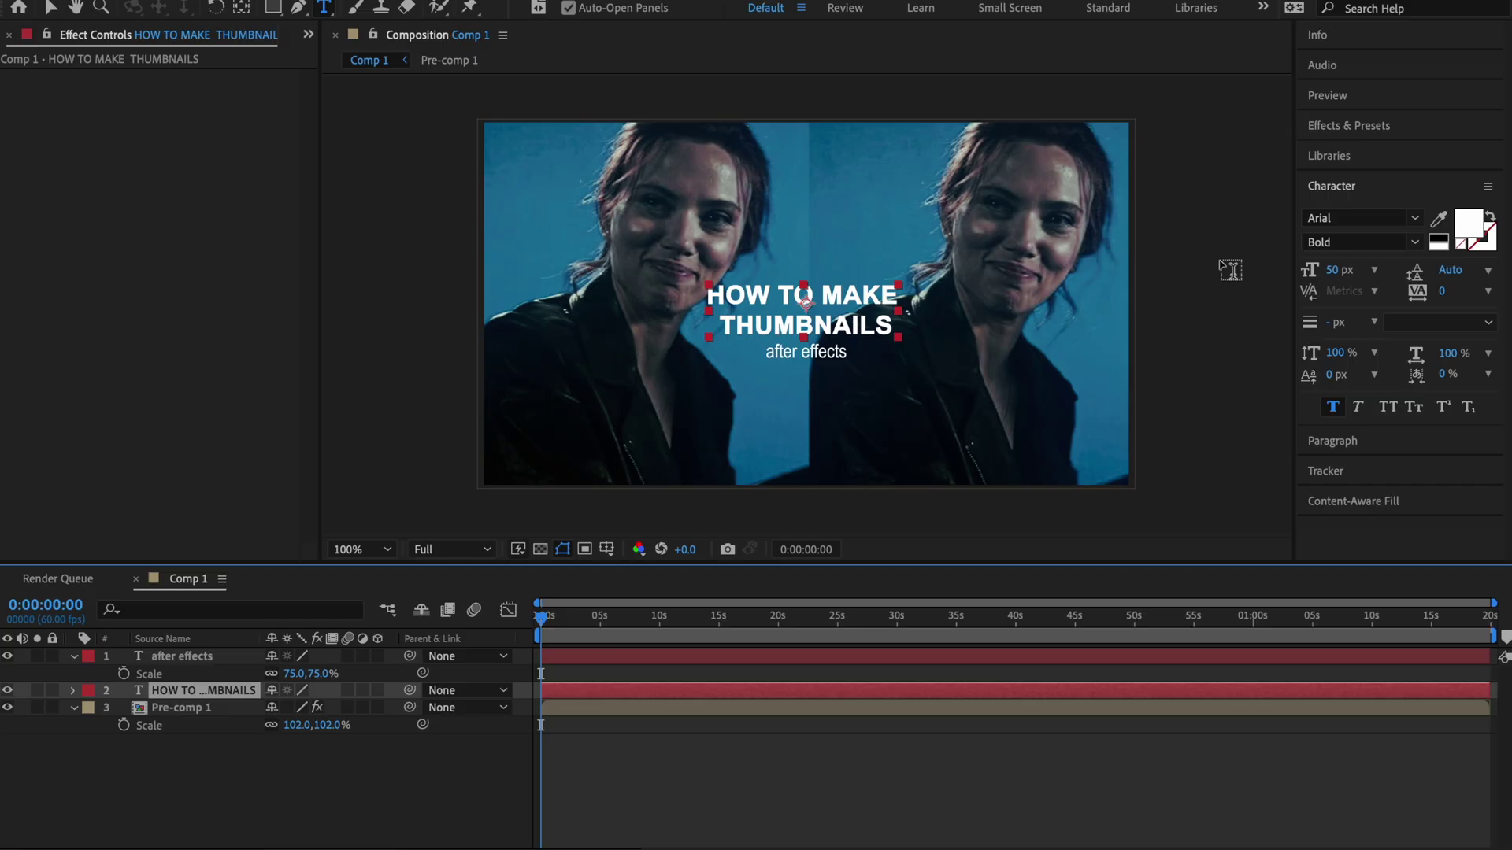
Step: Apply the 4-Color Gradient effect to the 'HOW TO MAKE THUMBNAILS' title
click(1386, 131)
click(1384, 149)
text(gradien)
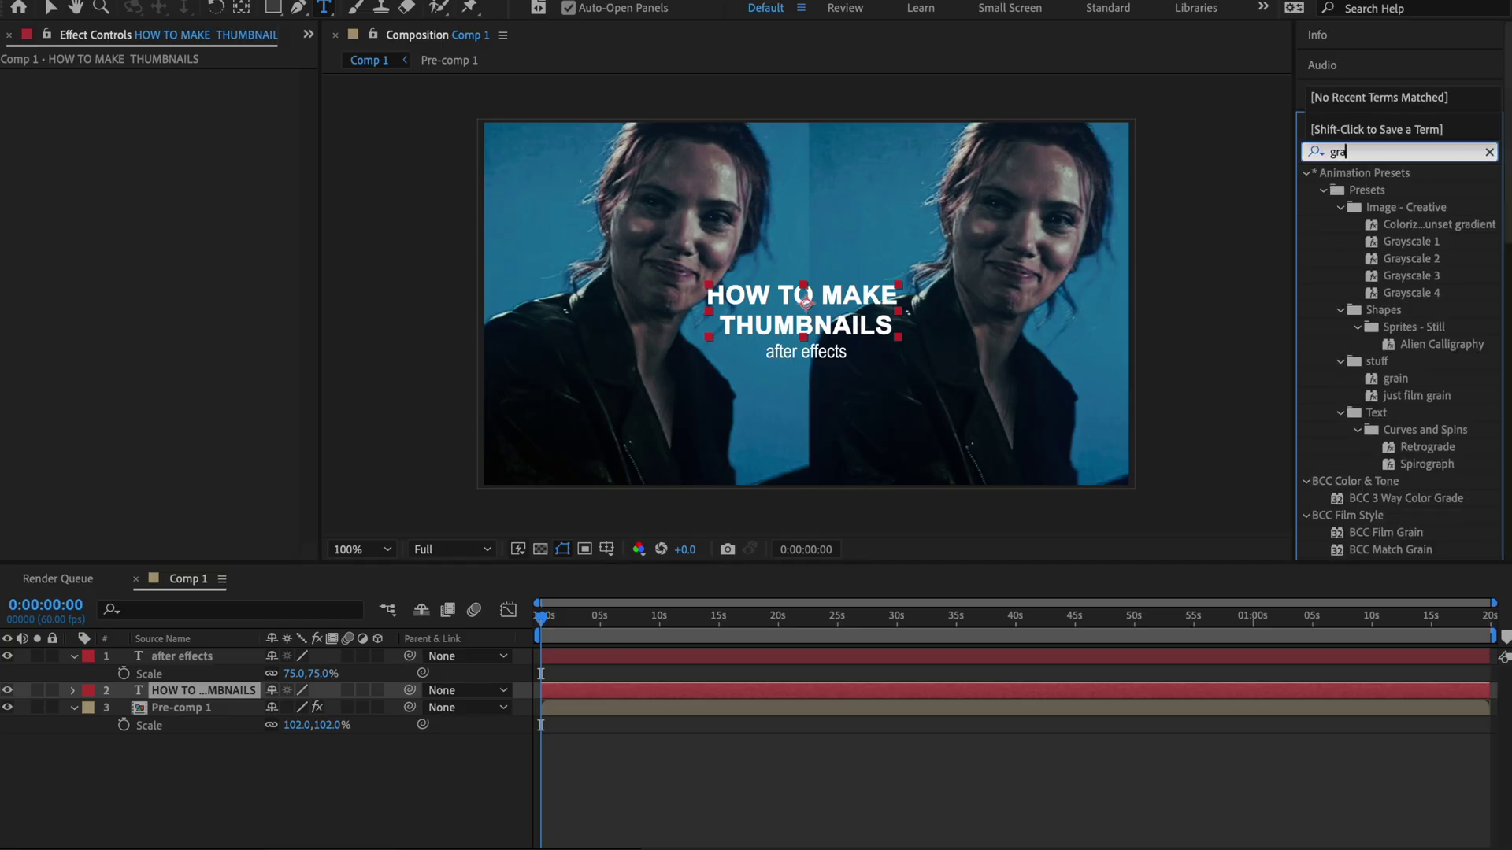
click(1343, 268)
drag(1342, 271, 955, 499)
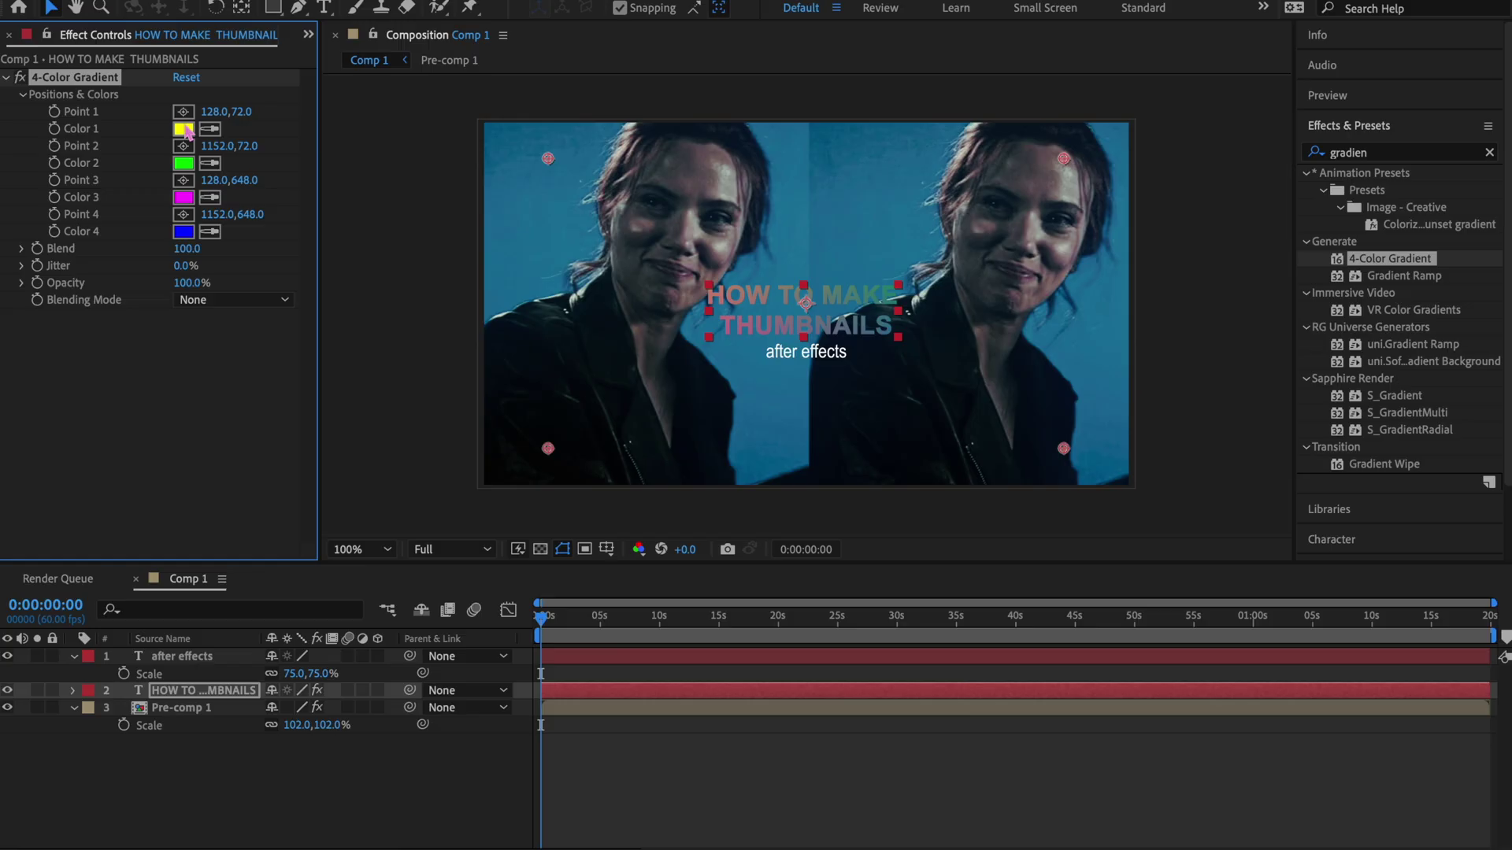
Step: Change gradient colours 1, 3 and 4 to periwinkle, cyan and purple, then add Deep Glow
click(188, 132)
drag(372, 367, 371, 331)
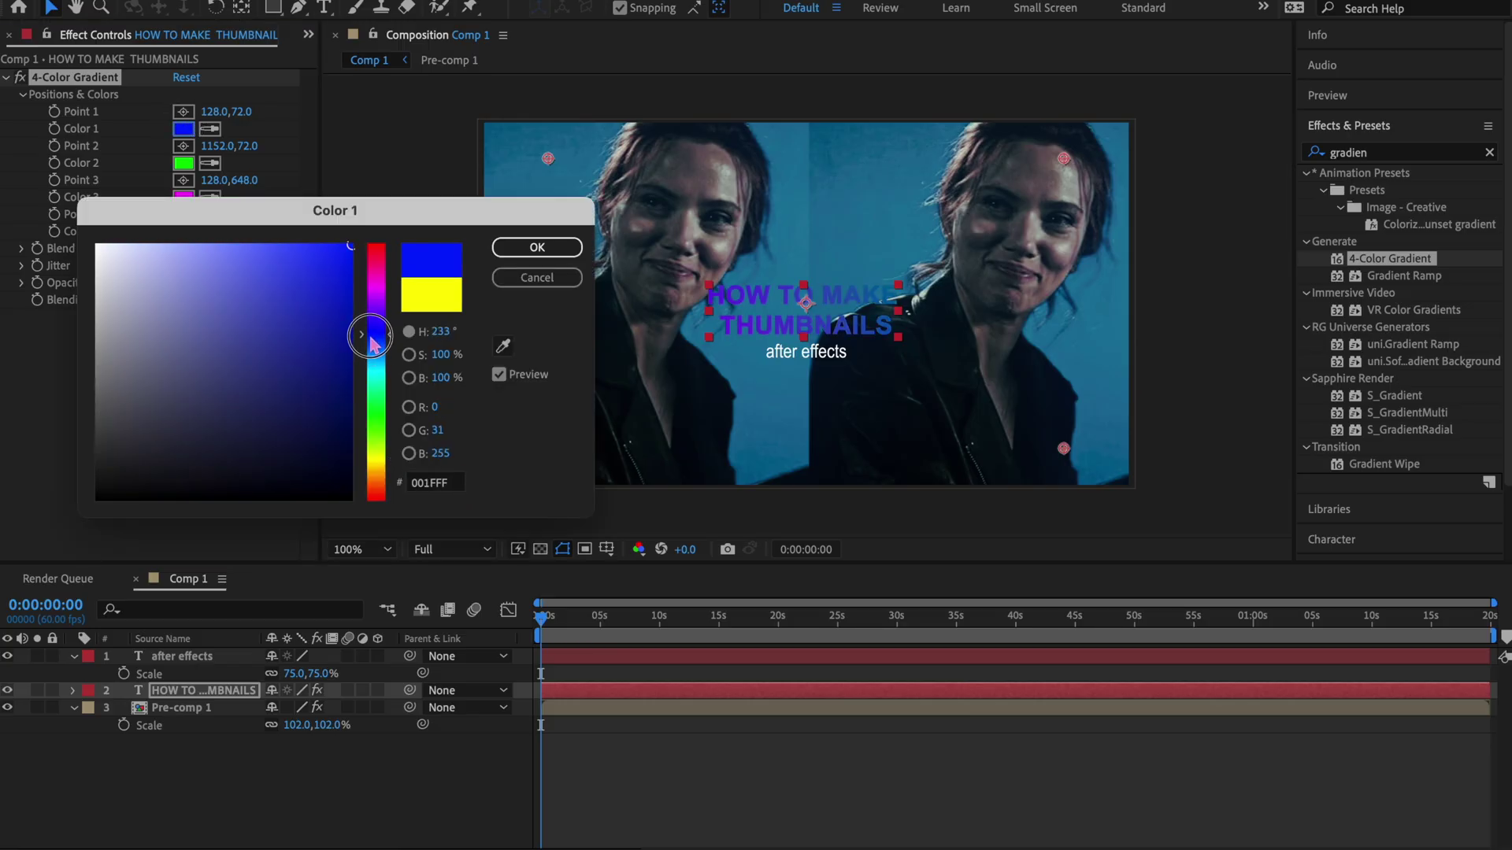
click(237, 310)
click(537, 247)
click(183, 197)
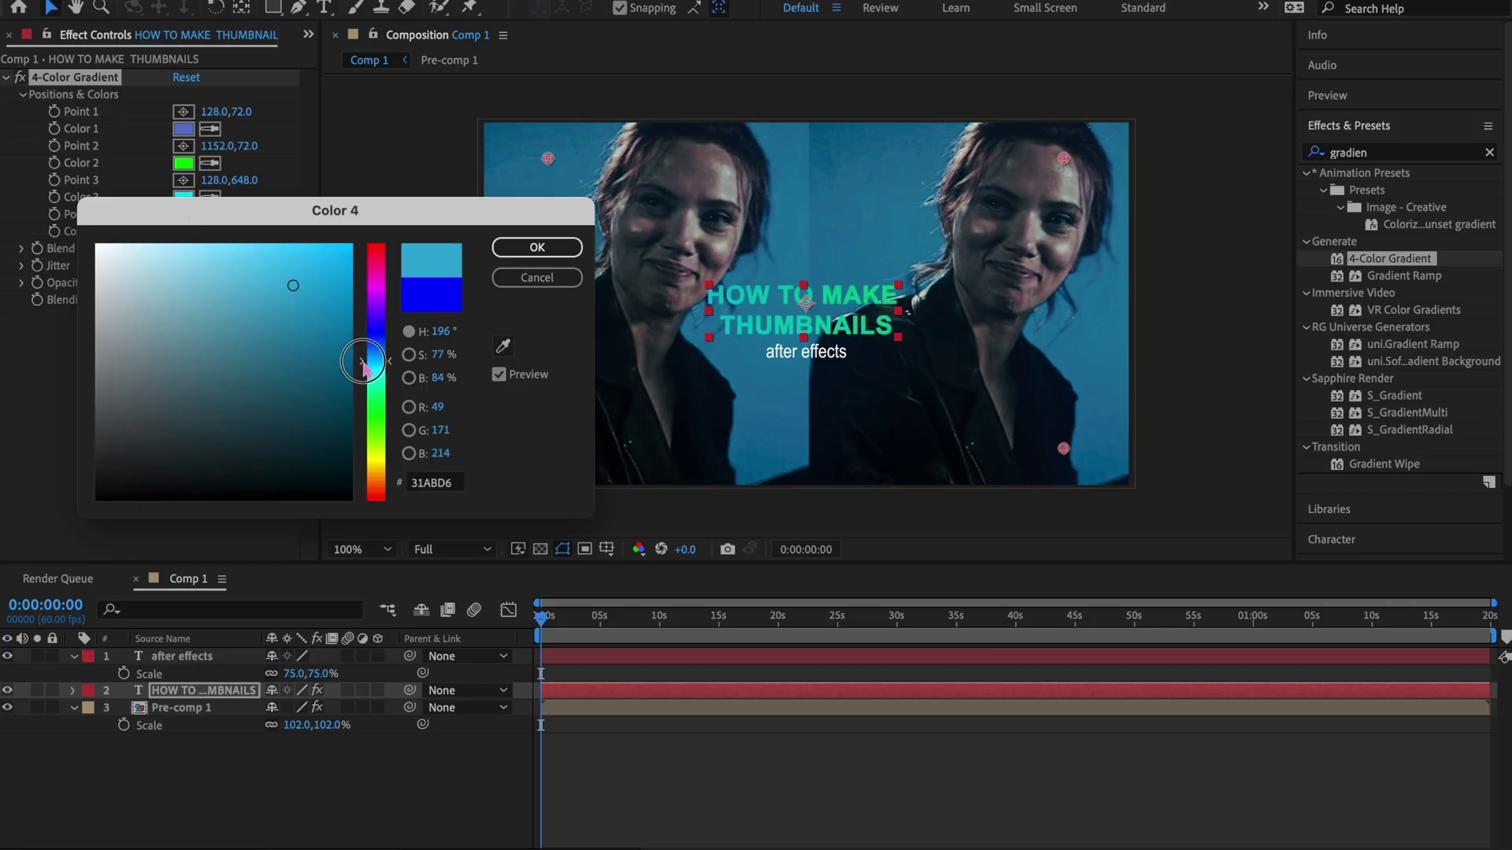
drag(371, 354, 364, 432)
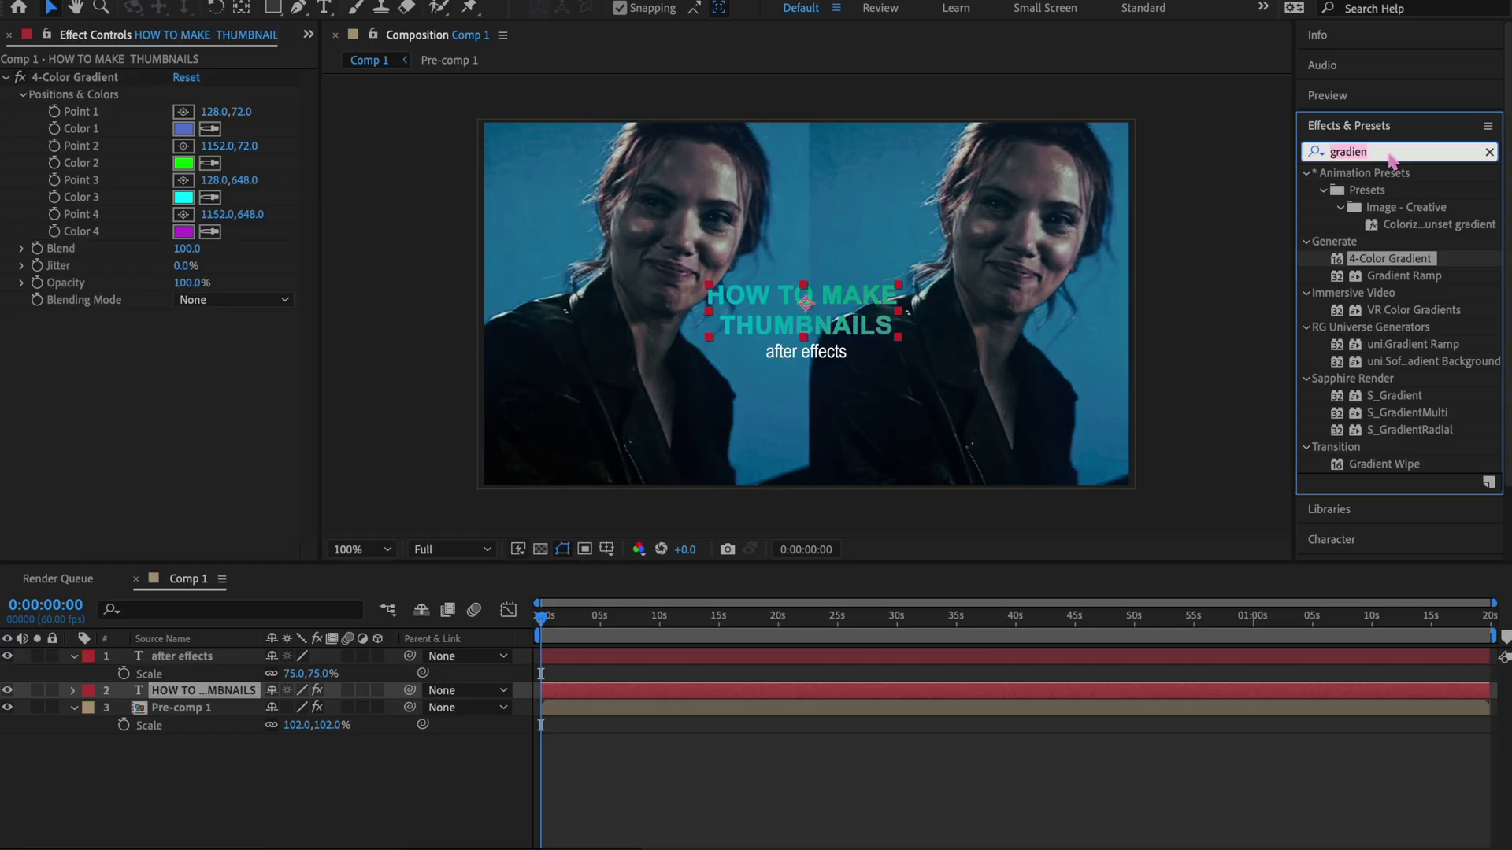
text(deep)
drag(1375, 293, 185, 346)
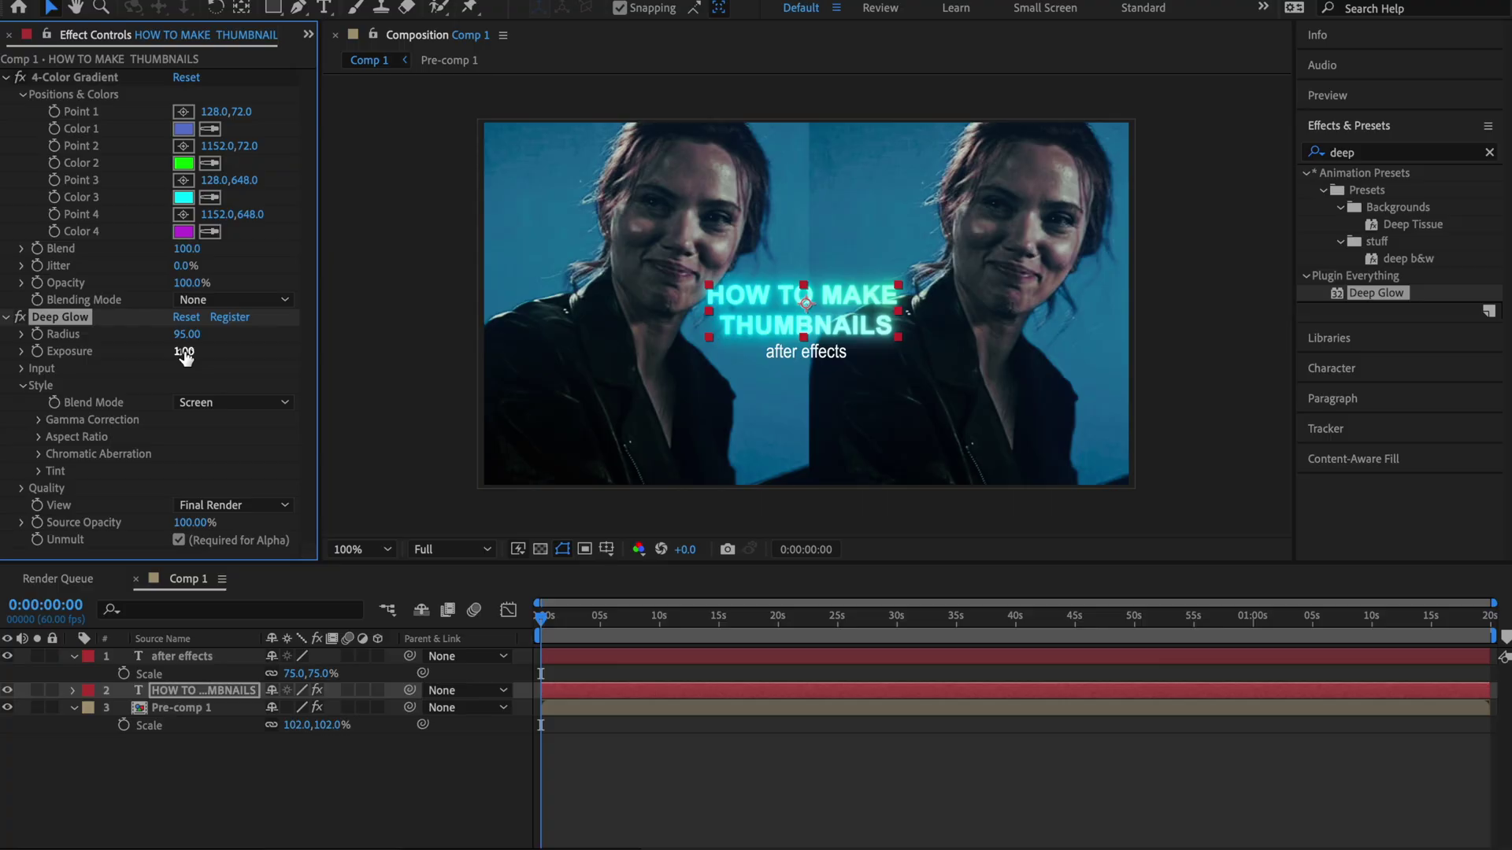
Step: Reduce the title's glow radius to 85 and add a Drop Shadow to the title
click(191, 352)
drag(189, 334, 180, 334)
click(1394, 152)
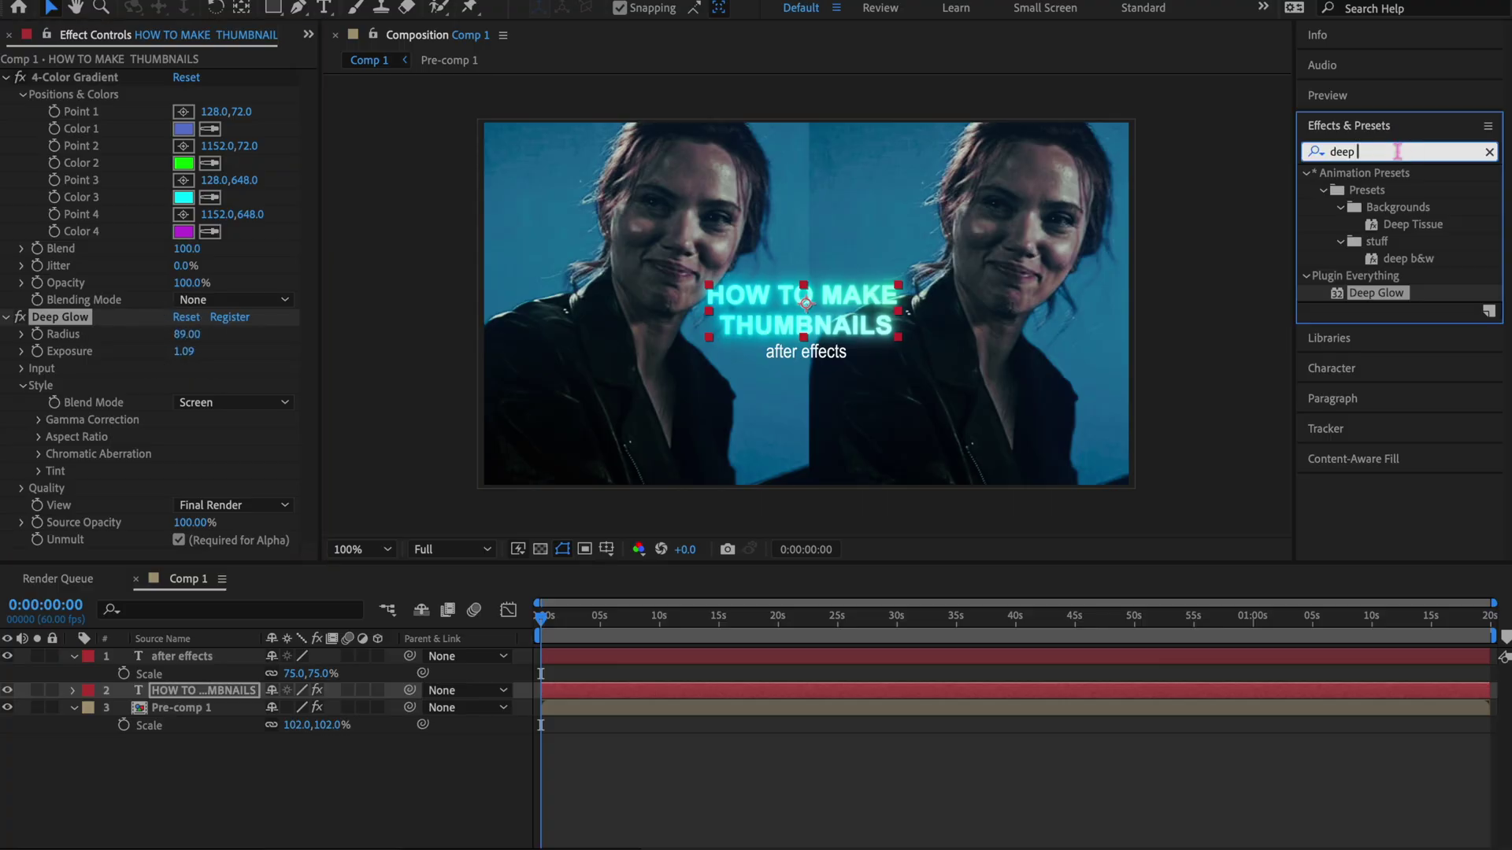
text(drop s)
double_click(1401, 224)
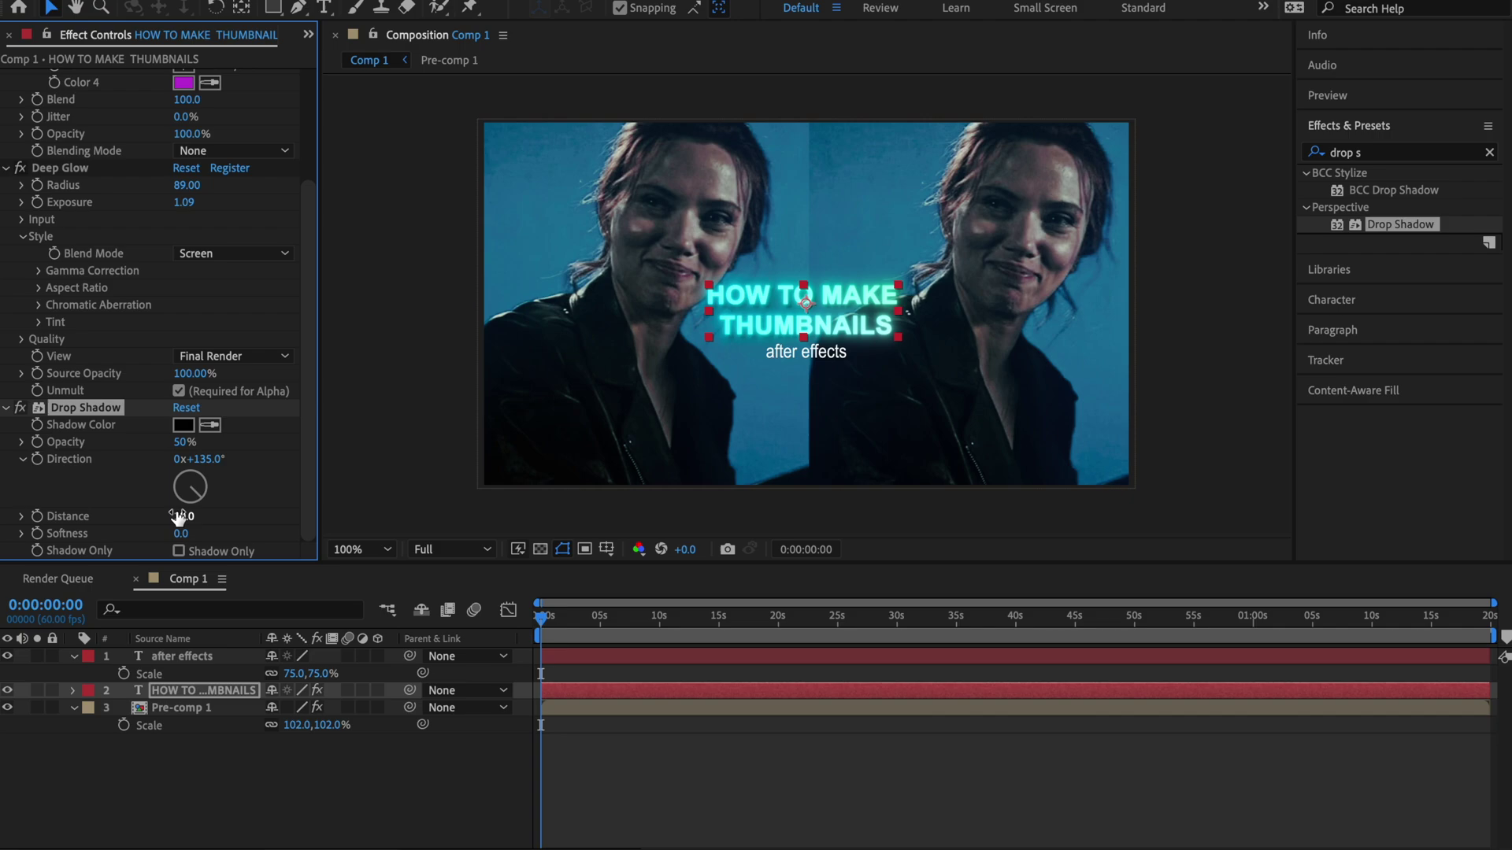
Step: Copy the Deep Glow effect from the HOW TO MAKE THUMBNAILS layer
click(671, 707)
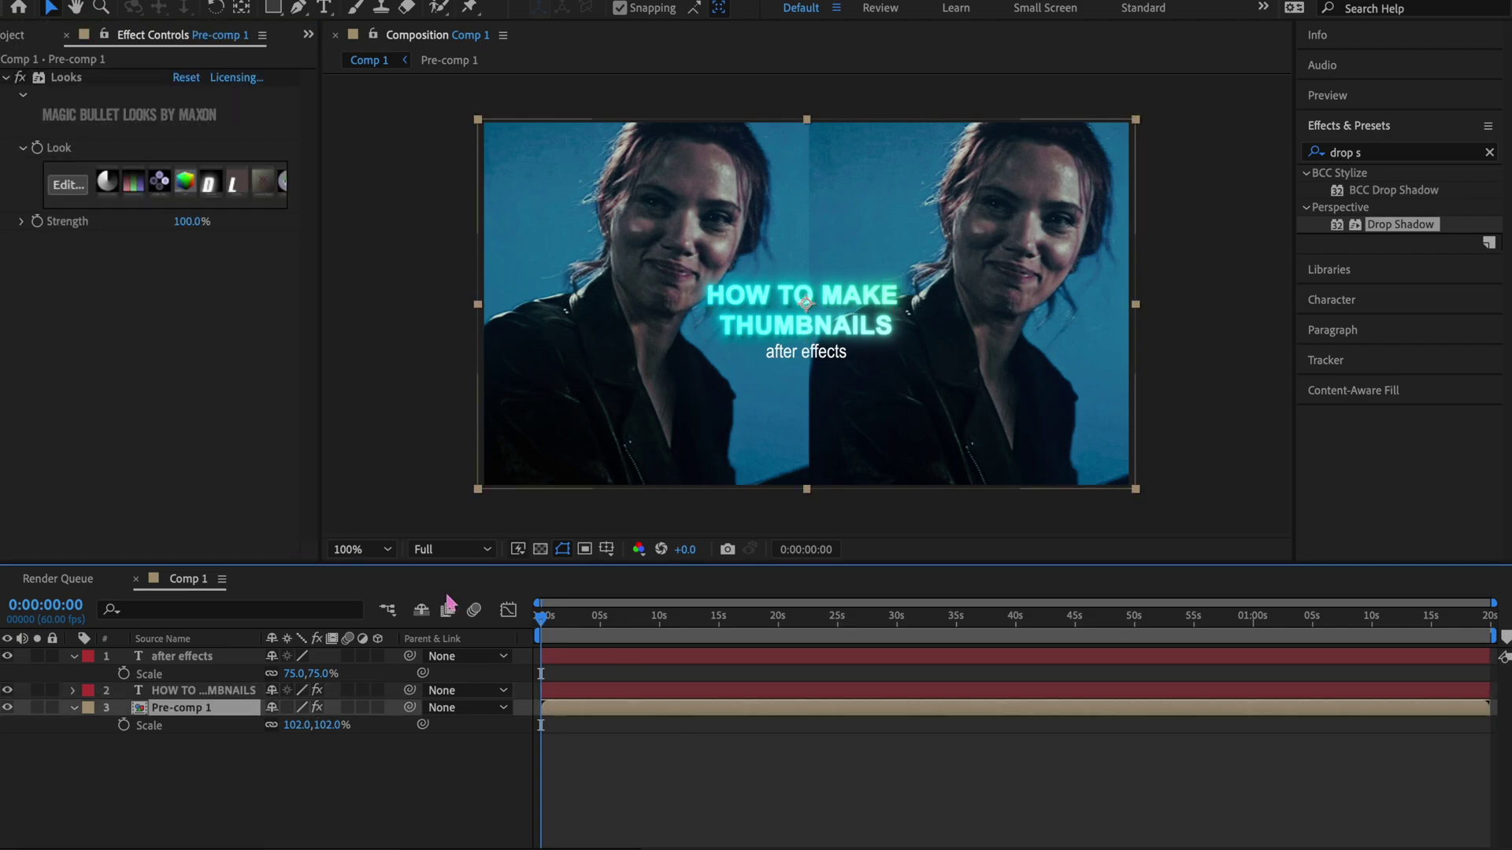
click(580, 660)
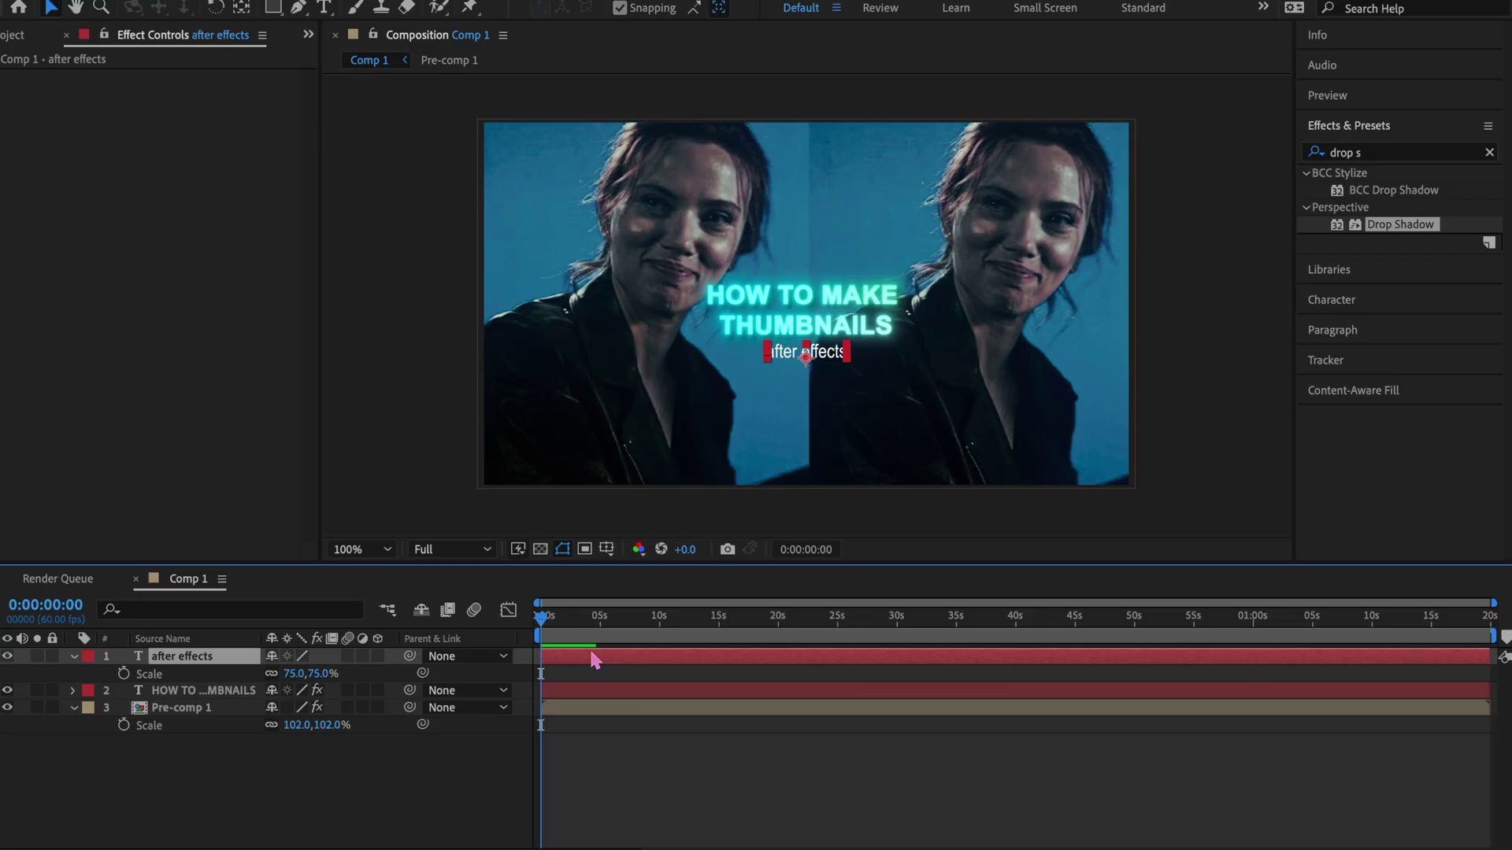
click(760, 696)
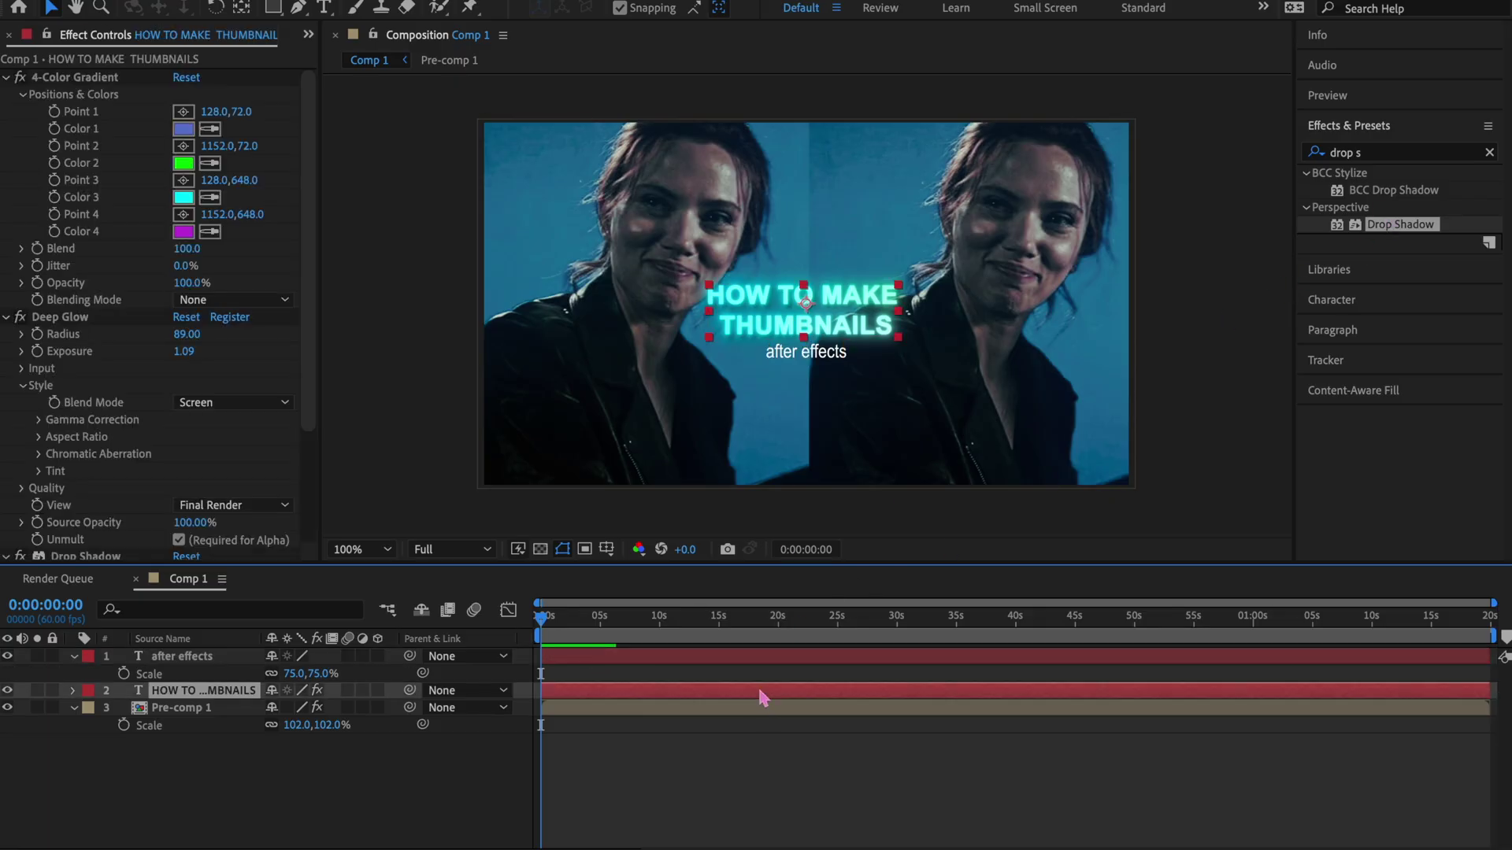
click(46, 322)
key(ctrl+c)
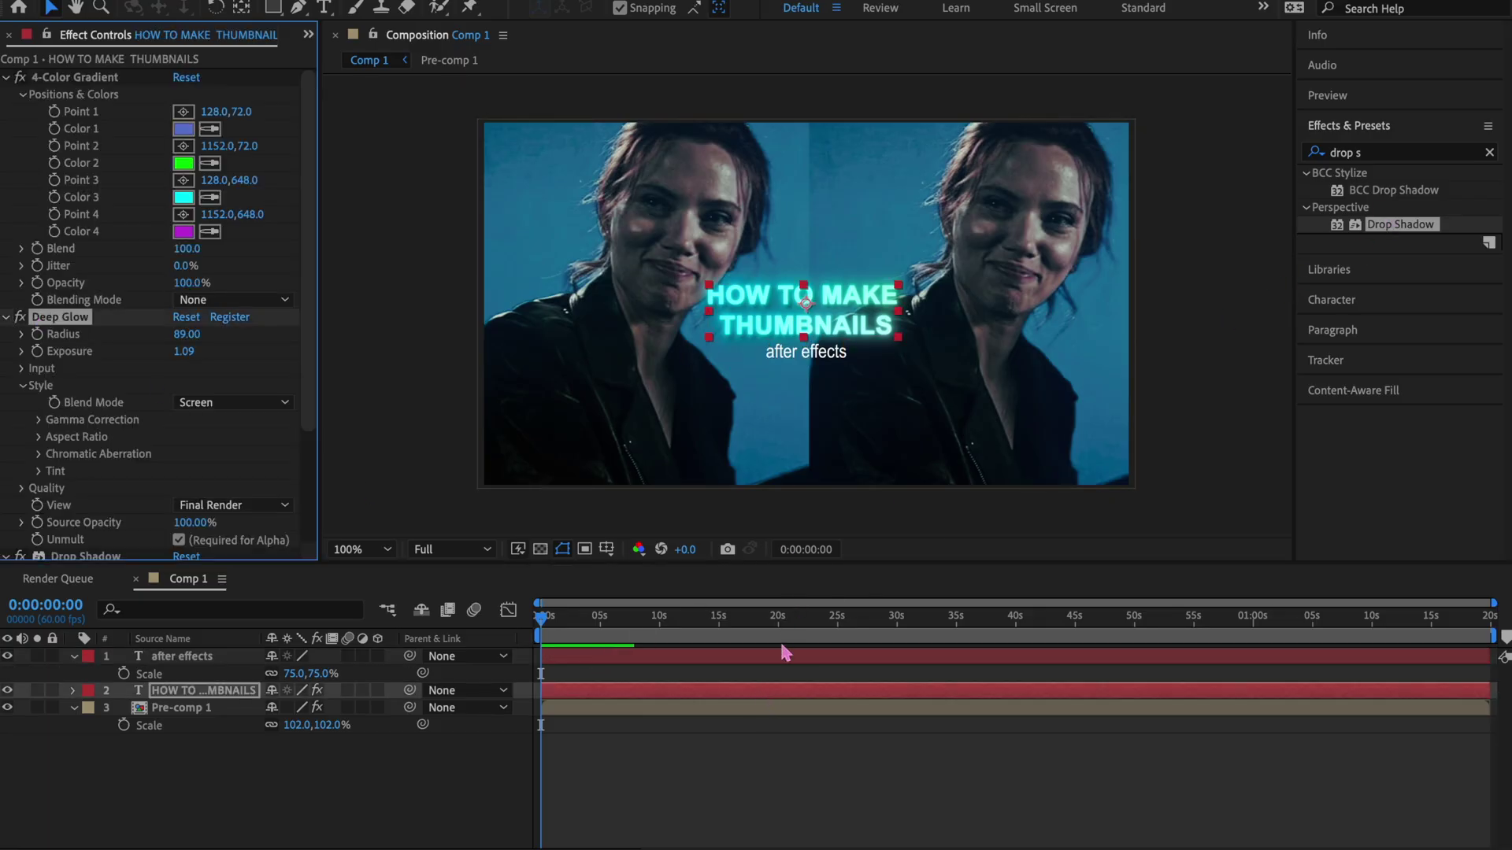
Step: Paste Deep Glow onto the 'after effects' caption with Radius 32 and Exposure 0.55
click(783, 656)
key(ctrl+v)
drag(181, 101, 137, 101)
click(816, 795)
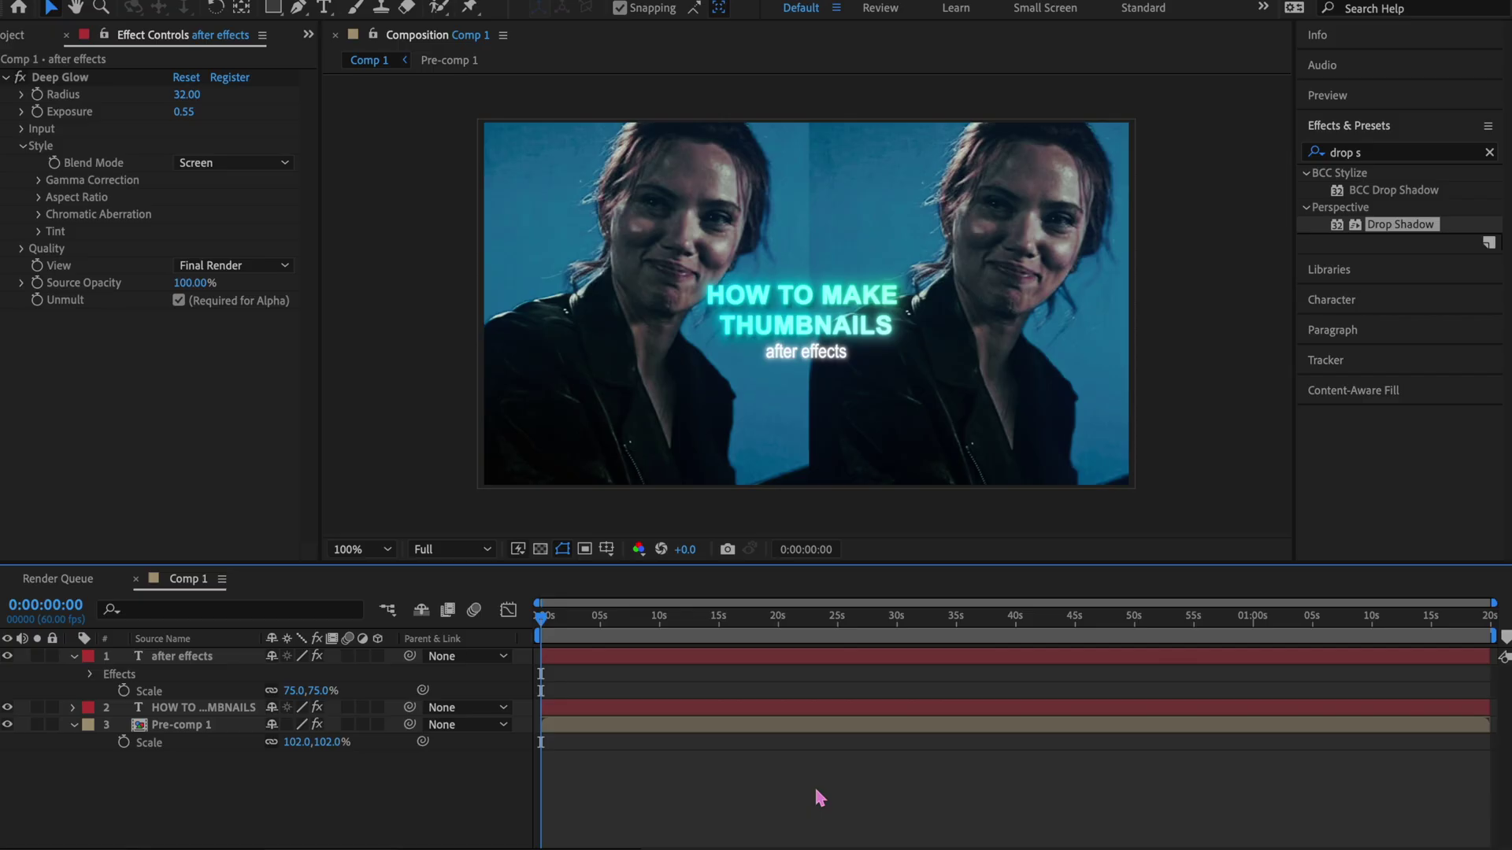
Step: Select the 'after effects' caption layer to resize it to 81%
click(697, 662)
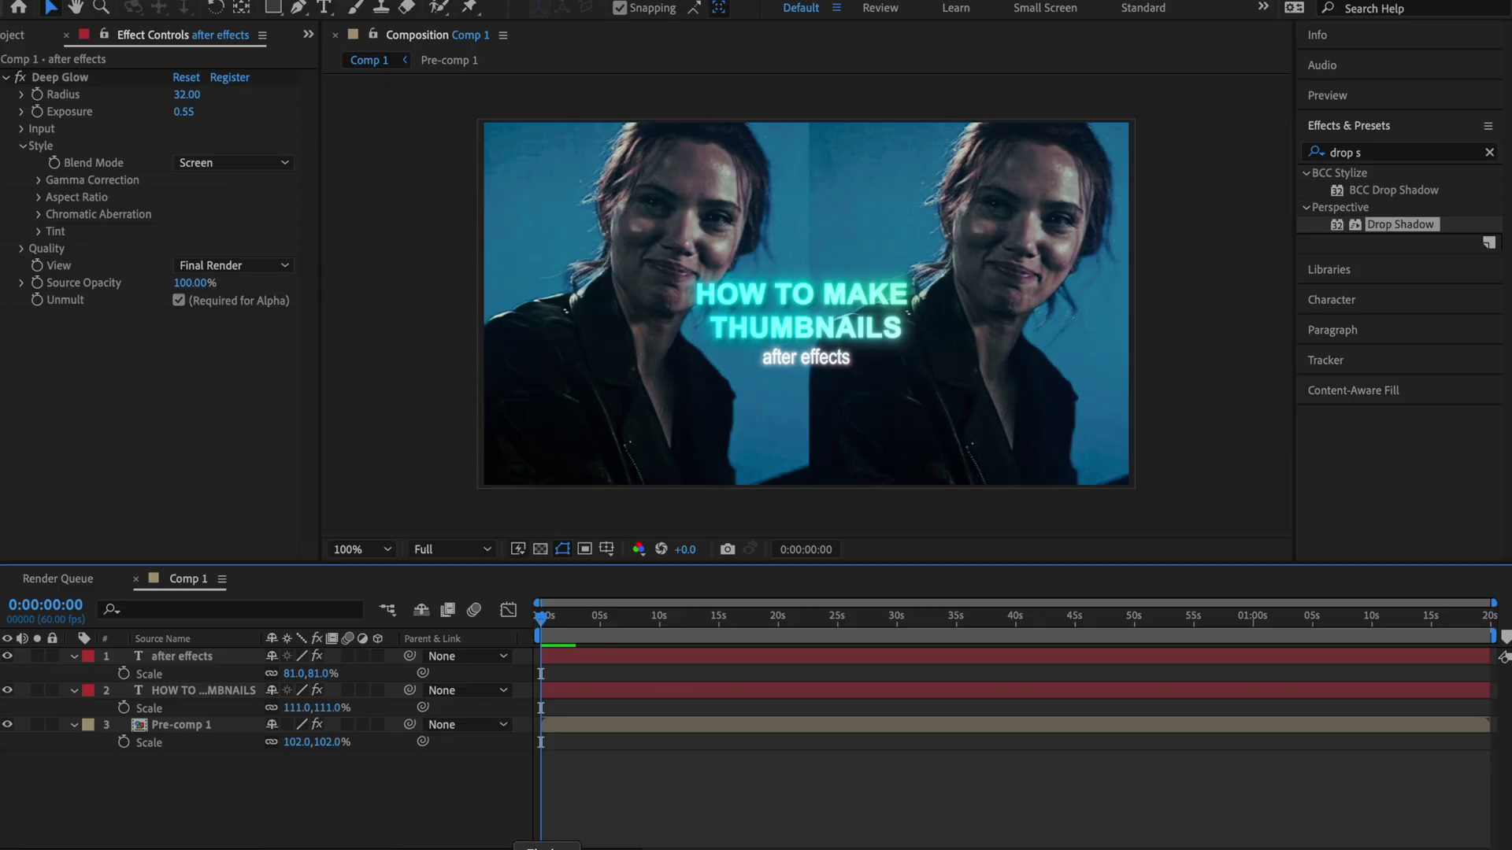
Step: Add the Heart Overlay clip from the overlays folder and scale it to 123%
click(548, 848)
scroll(949, 359, down, 3)
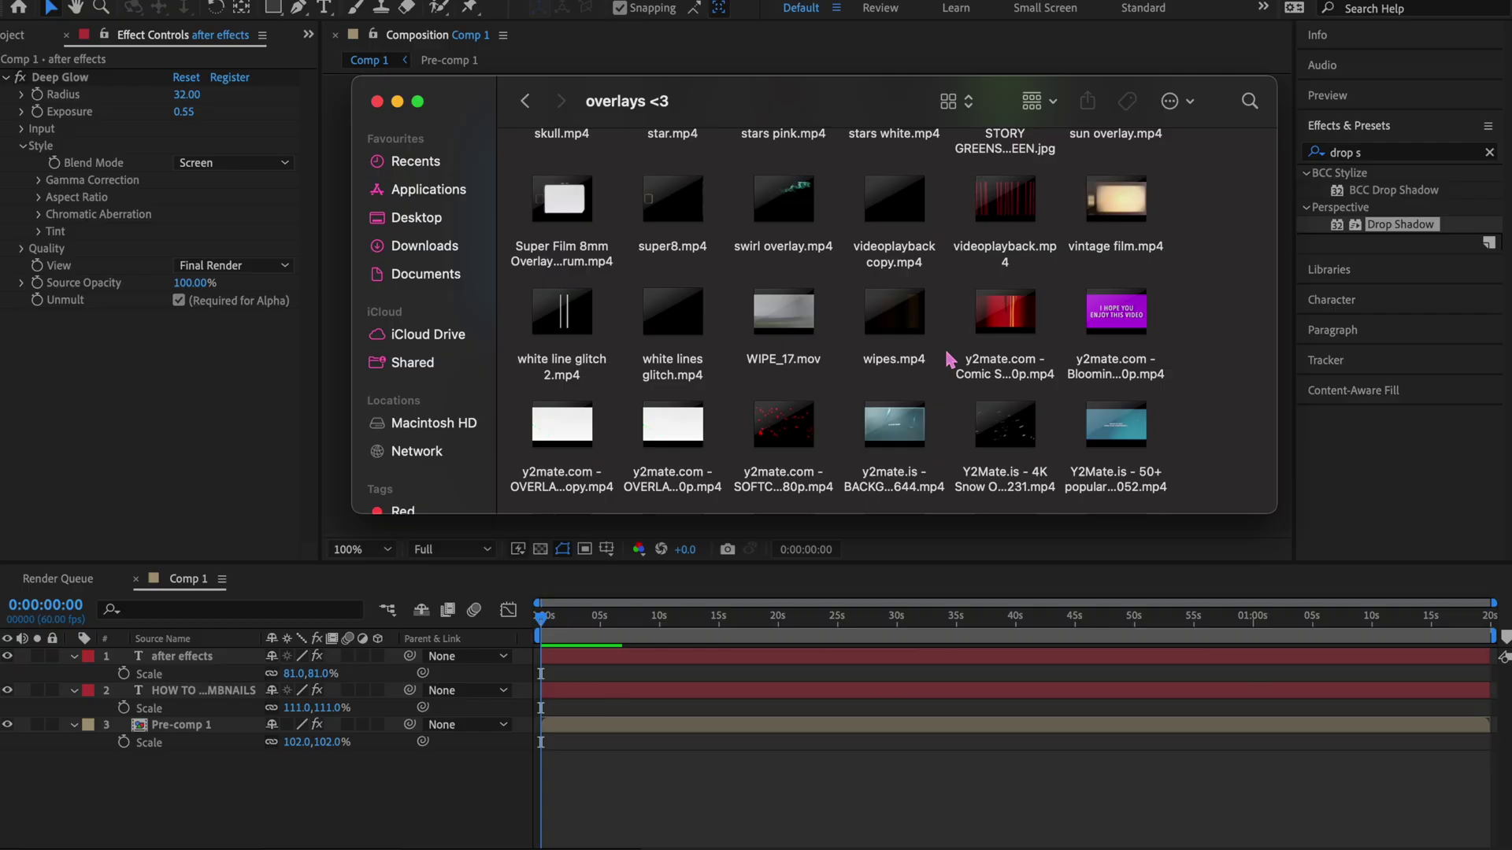
scroll(949, 359, down, 5)
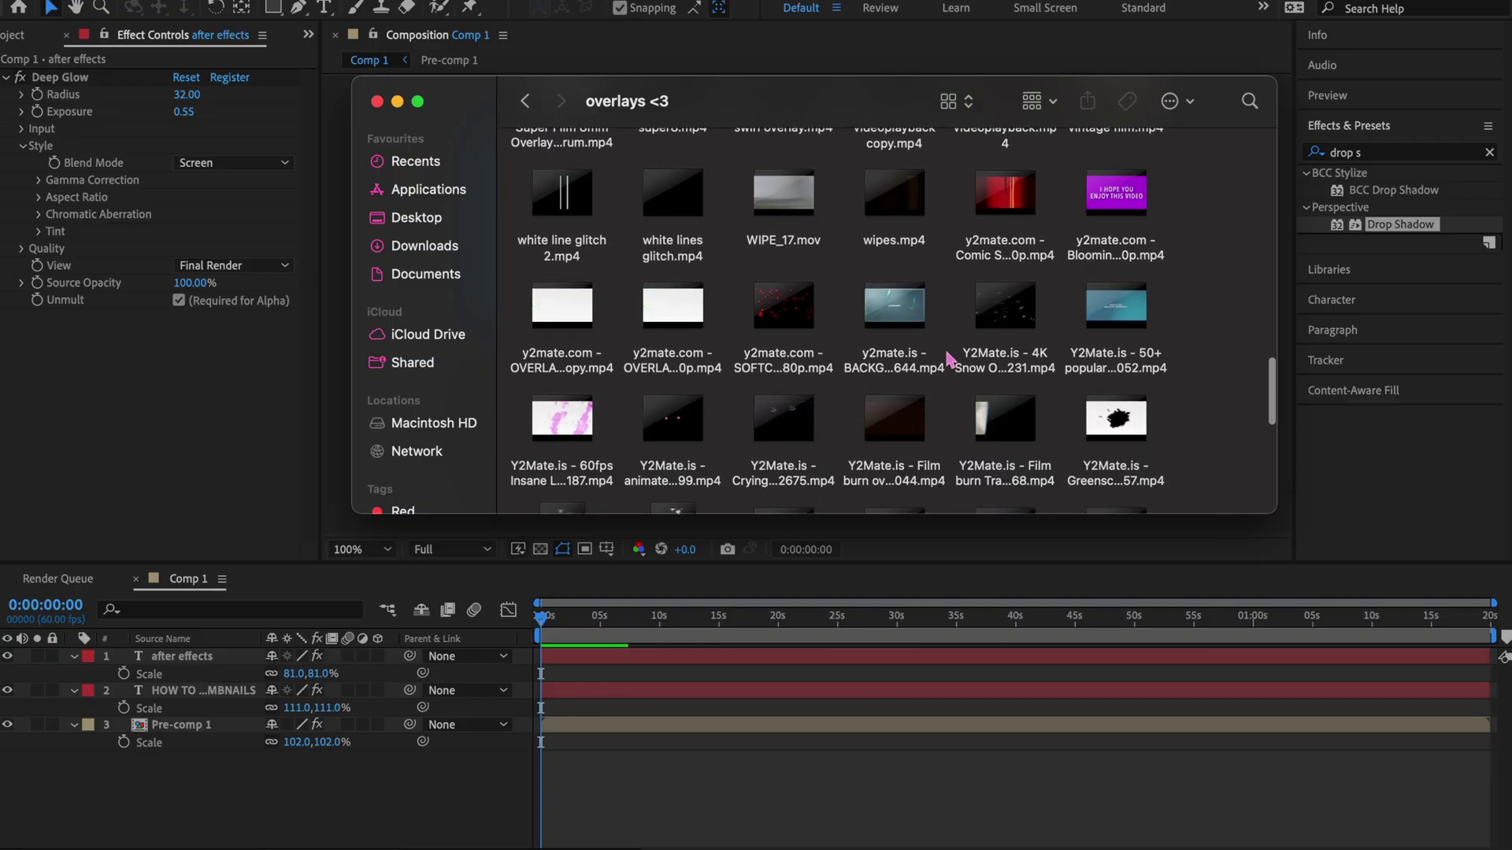
drag(583, 236, 863, 660)
drag(334, 673, 345, 673)
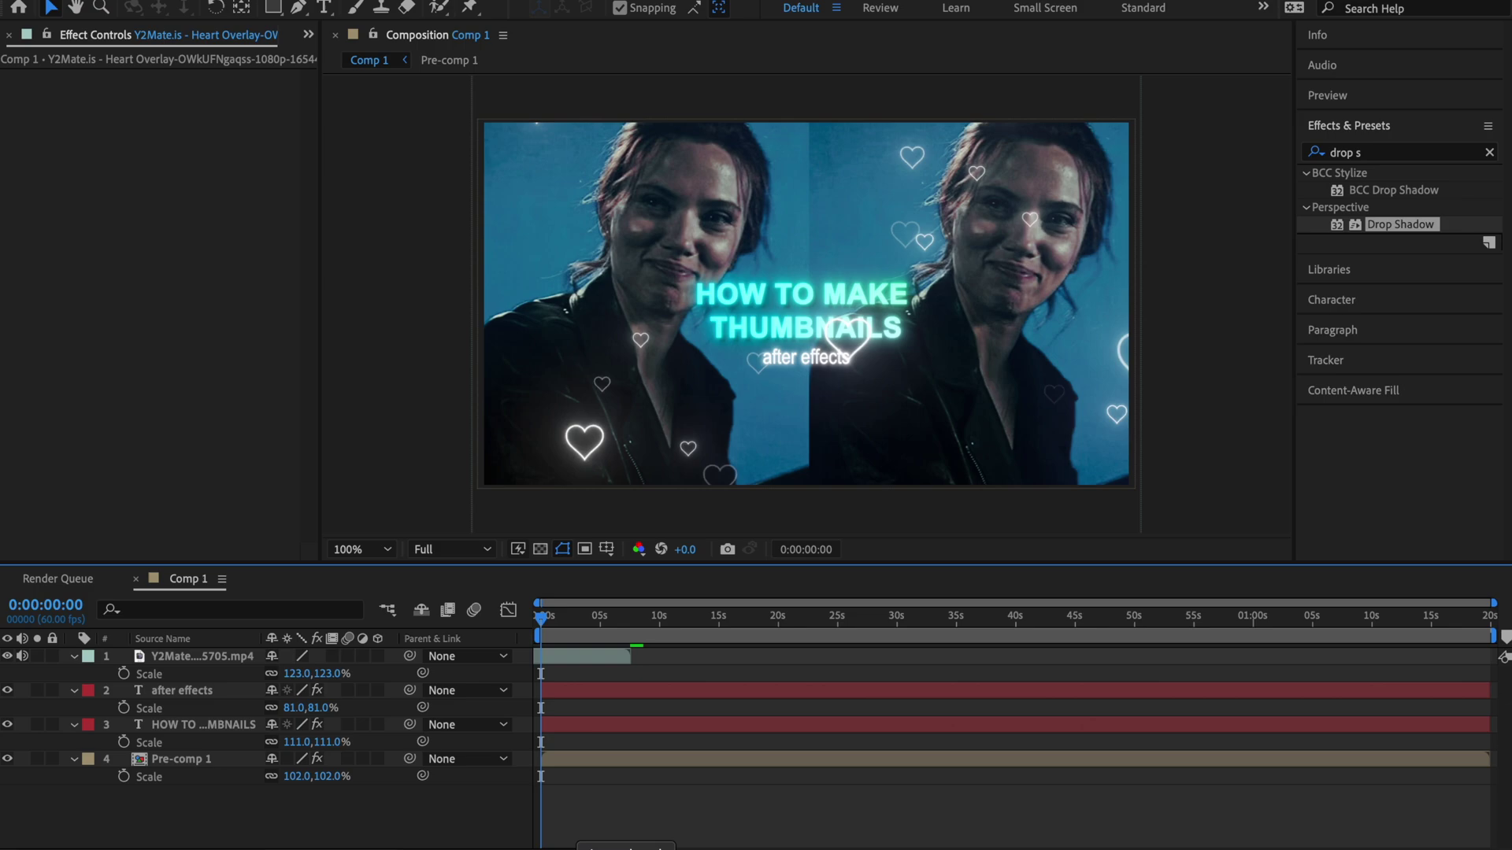
Step: Add the floating stars bokeh clip and set its blending mode to Screen
click(547, 848)
scroll(1055, 230, up, 10)
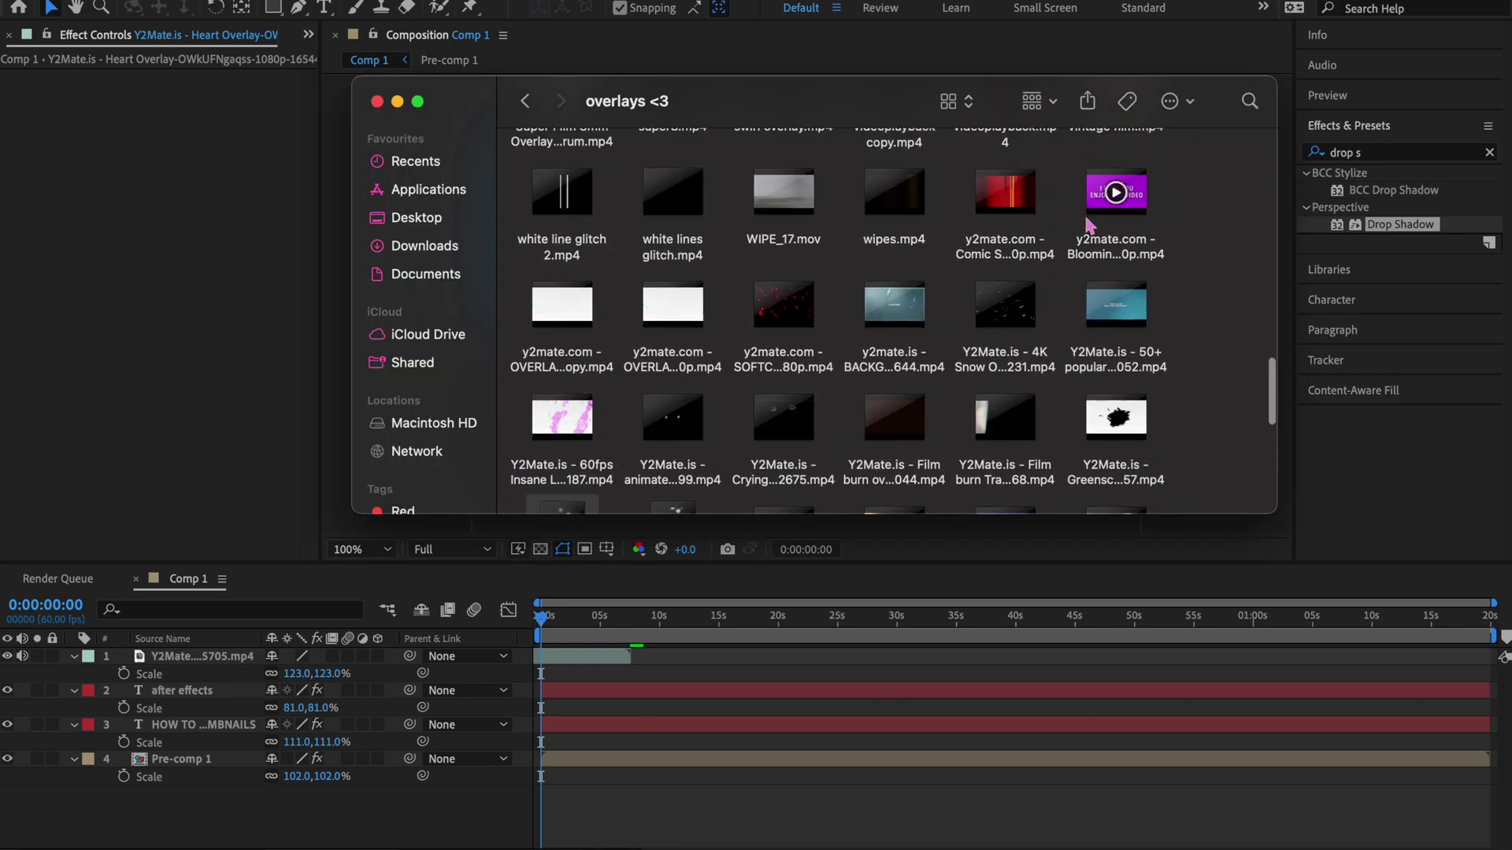
scroll(1089, 227, up, 3)
right_click(584, 251)
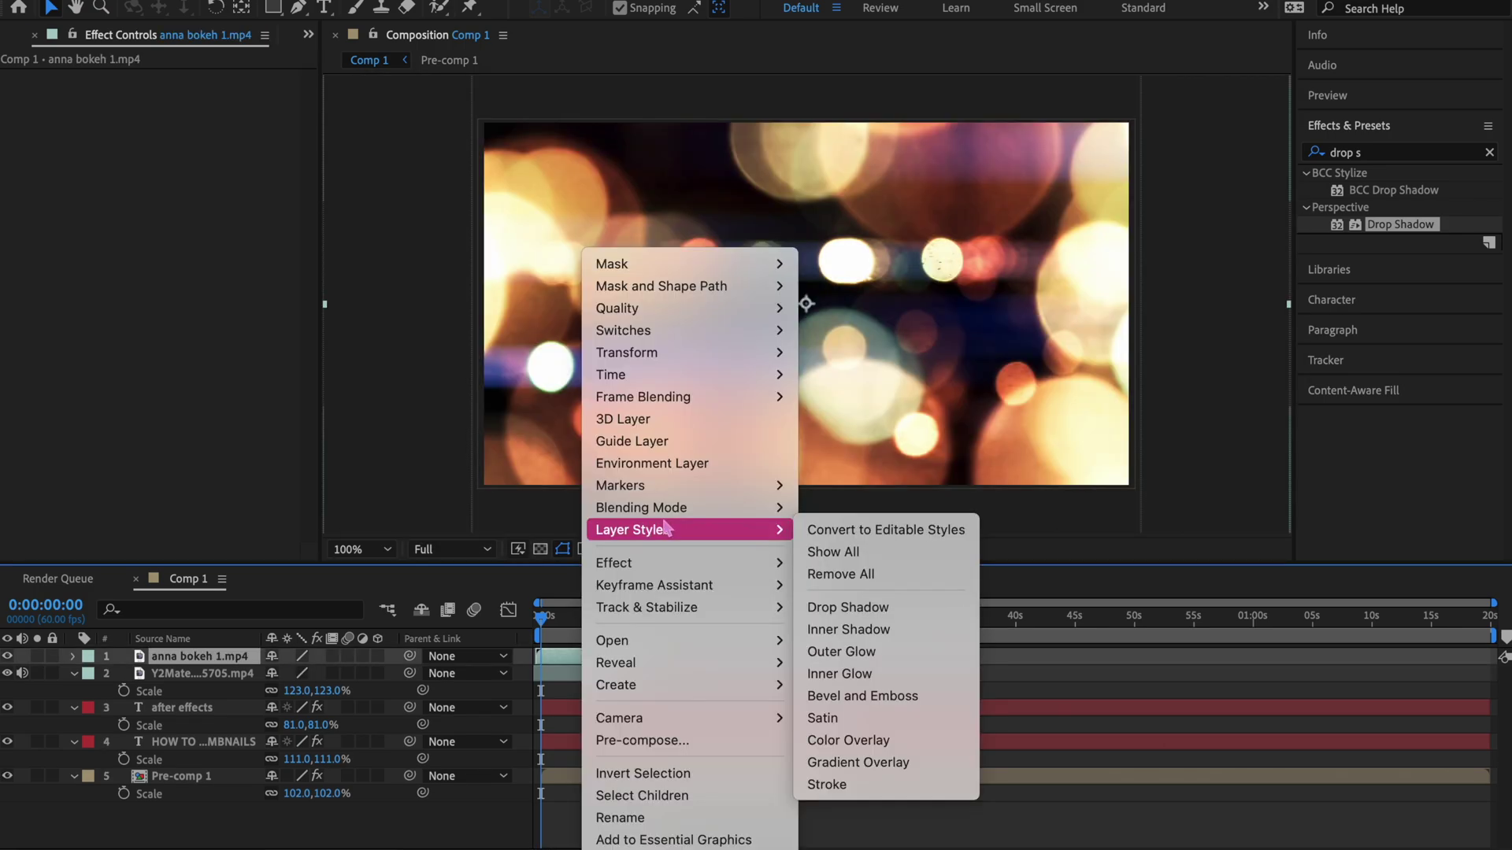
mouse_move(685, 507)
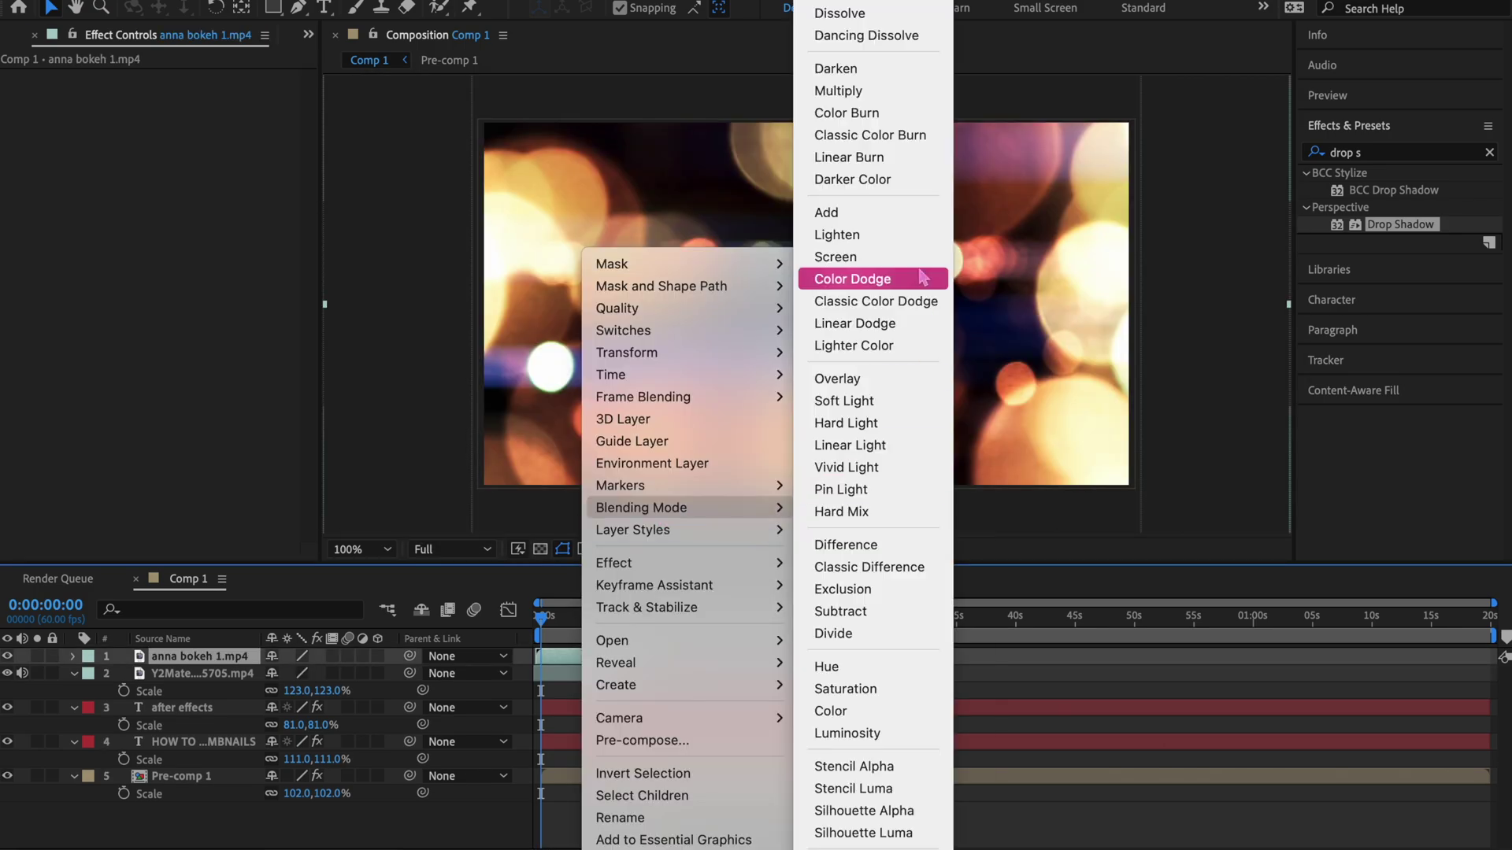
click(921, 257)
Step: Lower the bokeh layer's opacity to 23% and reduce the heart overlay's opacity
key(t)
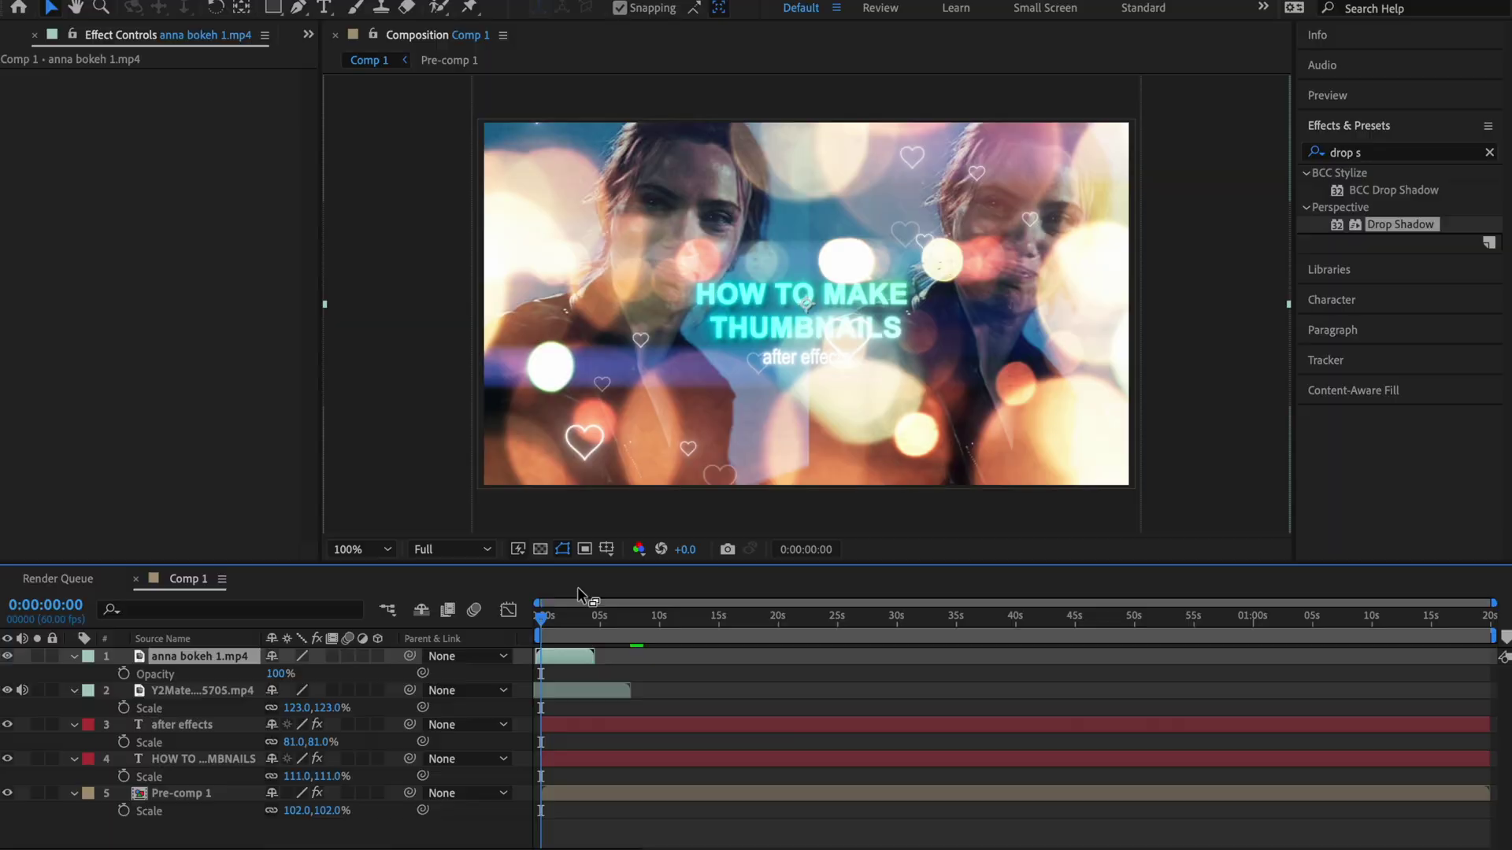
drag(279, 673, 199, 675)
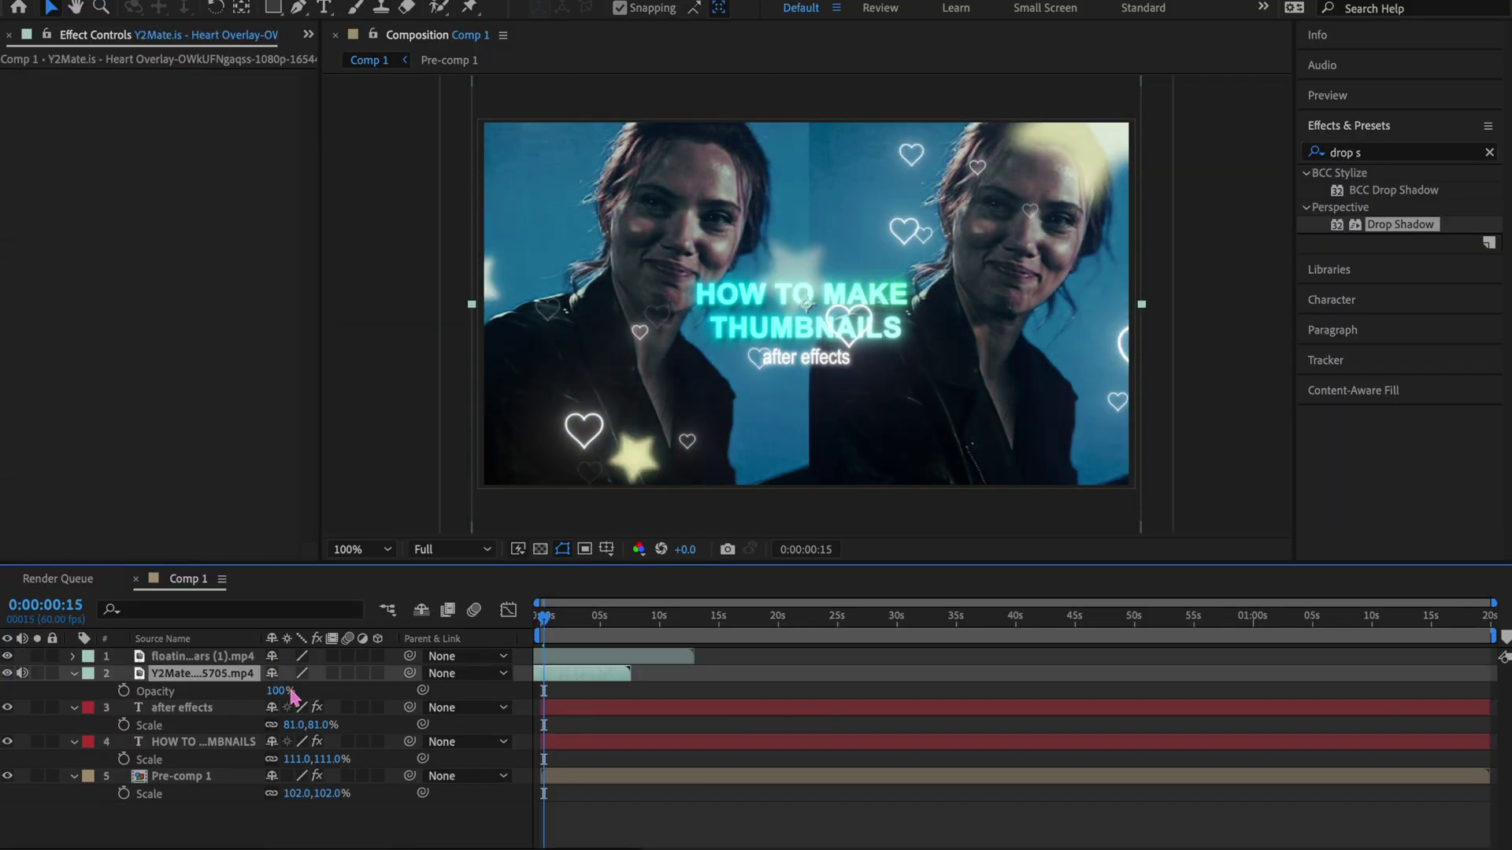
drag(280, 691, 209, 692)
Step: Apply Deep Glow to both the heart overlay and the floating stars layers
click(451, 548)
click(459, 661)
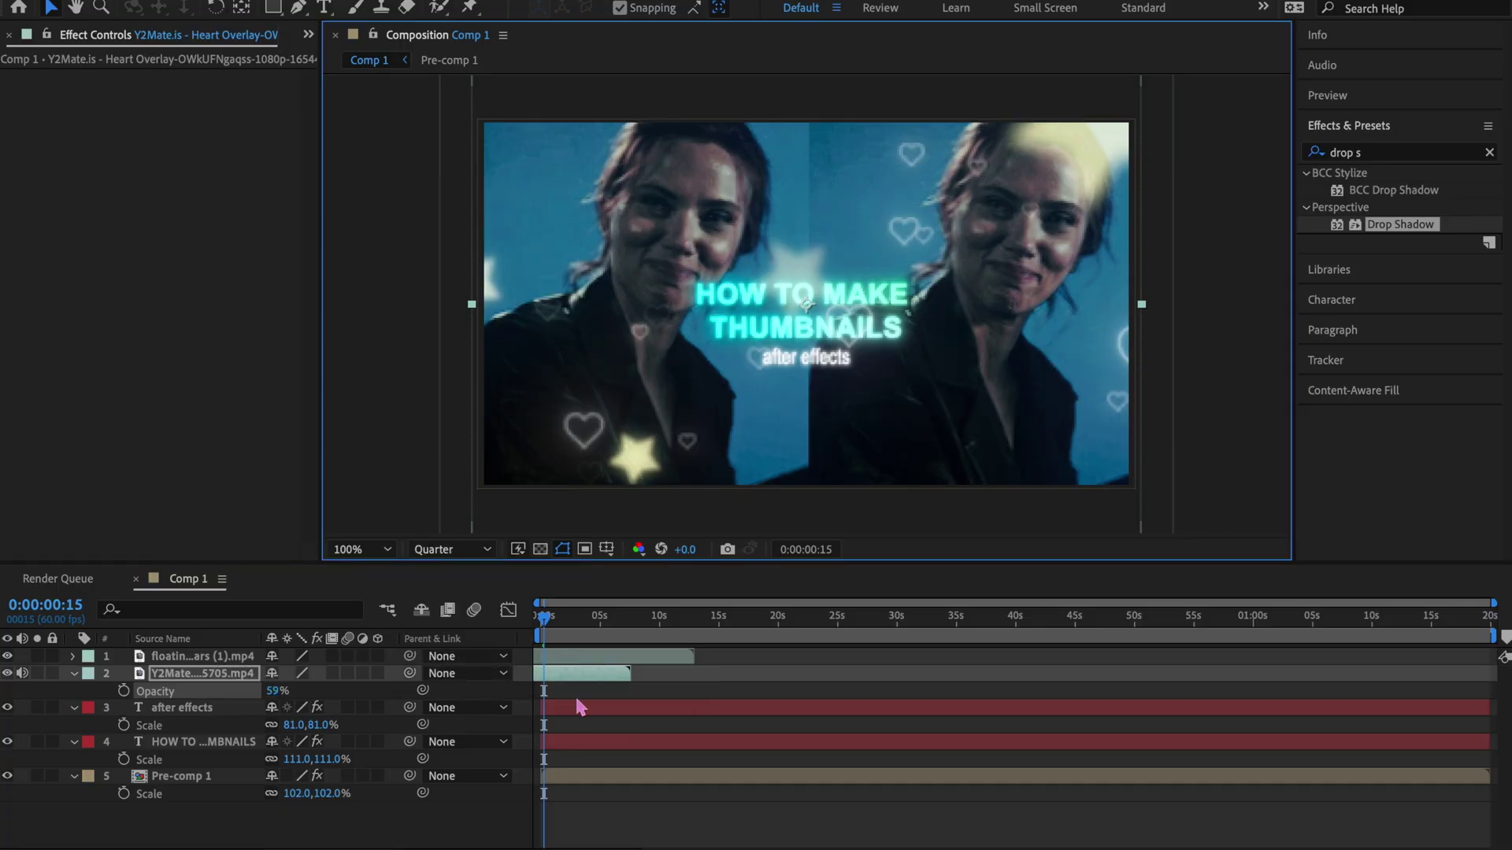
key(ctrl+alt+shift+e)
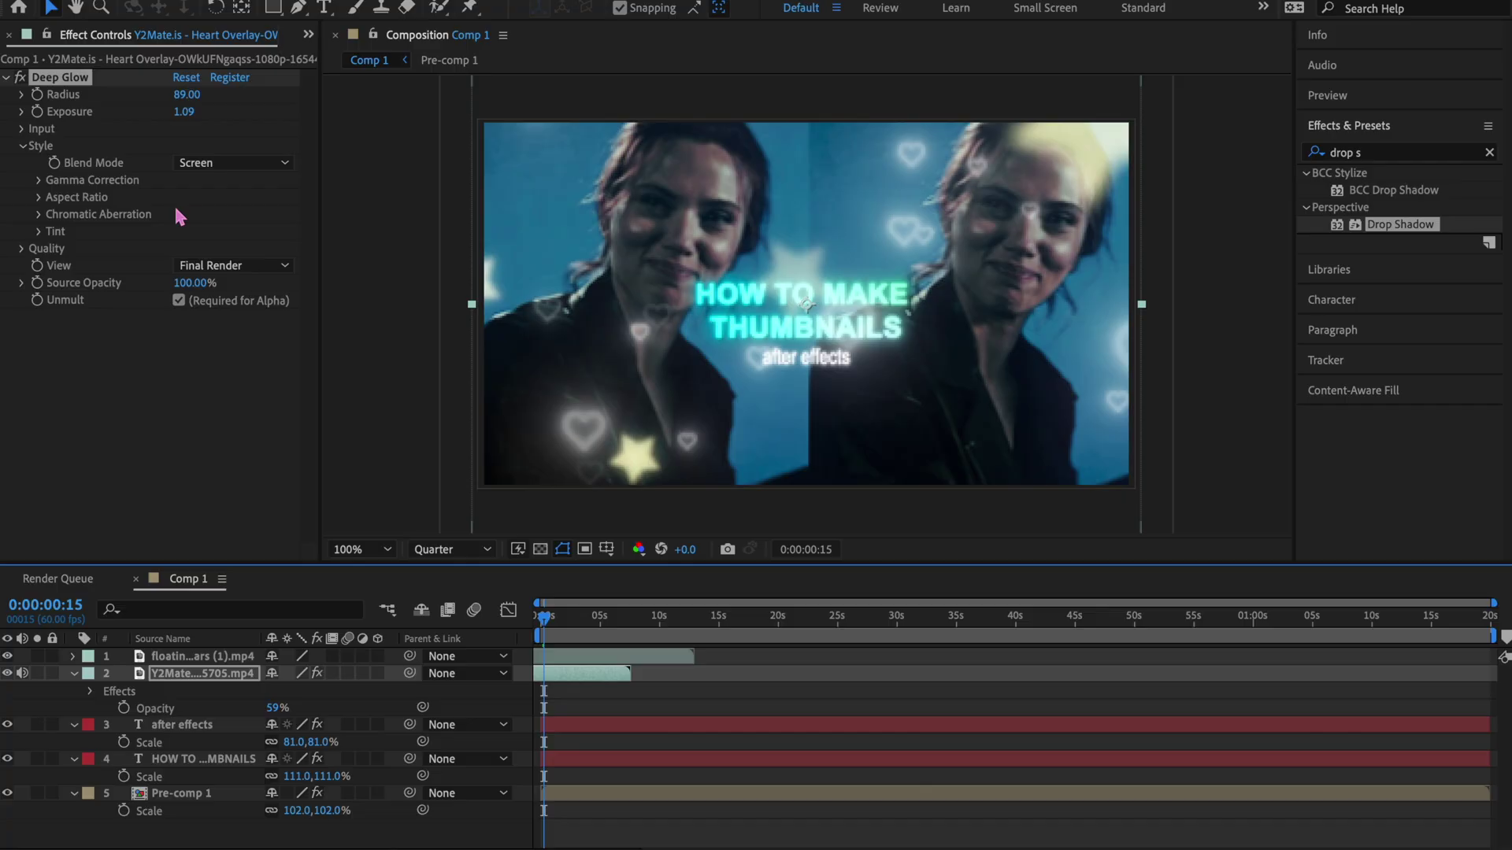
key(ctrl+j)
click(597, 658)
key(ctrl+alt+shift+e)
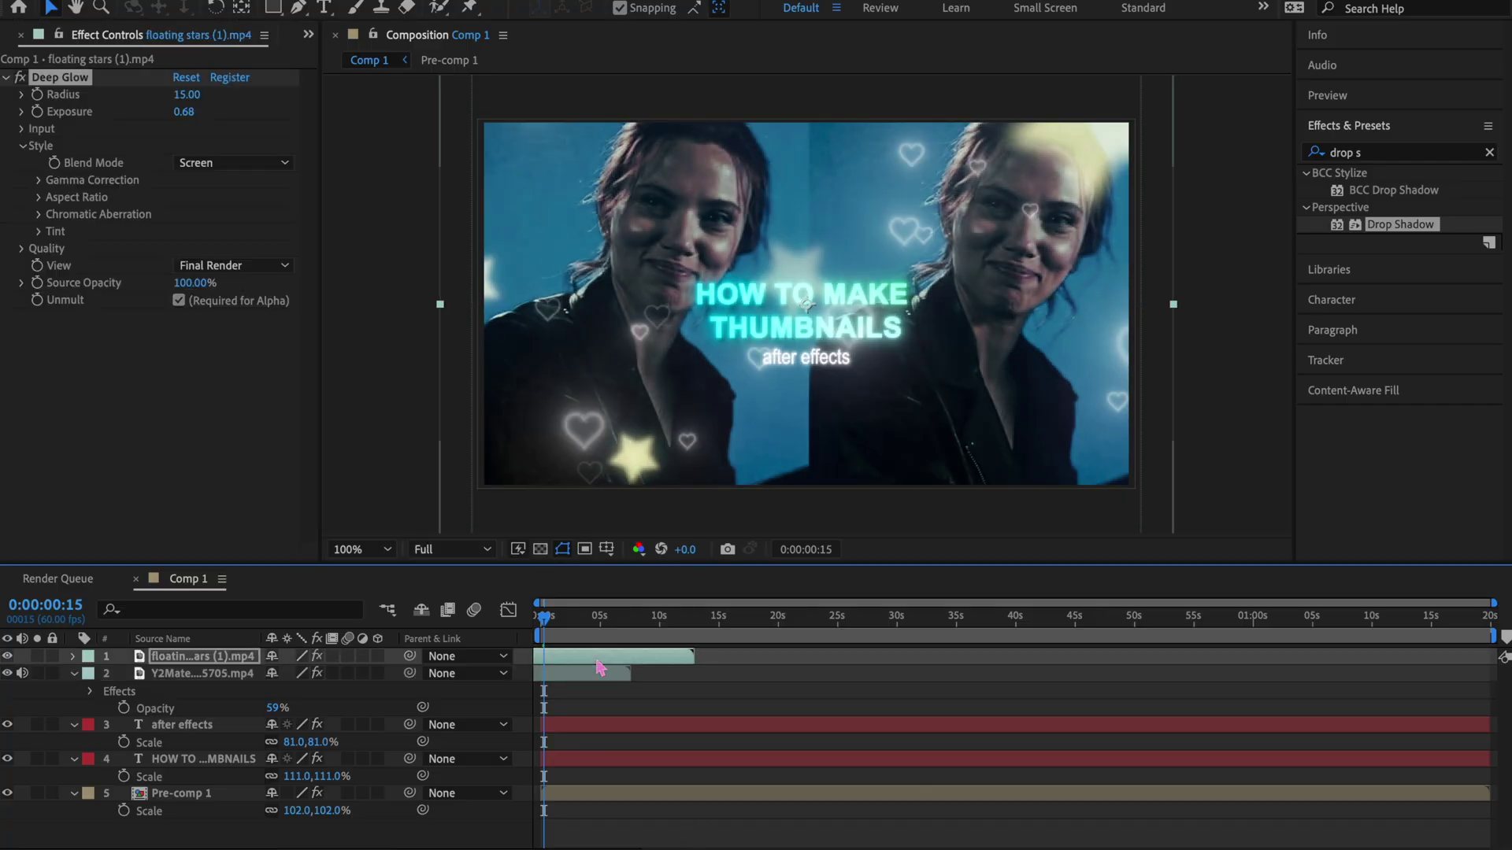
Step: Add a Tint to the stars mapping white to cyan blue #4F96A8
key(ctrl+f)
text(tint)
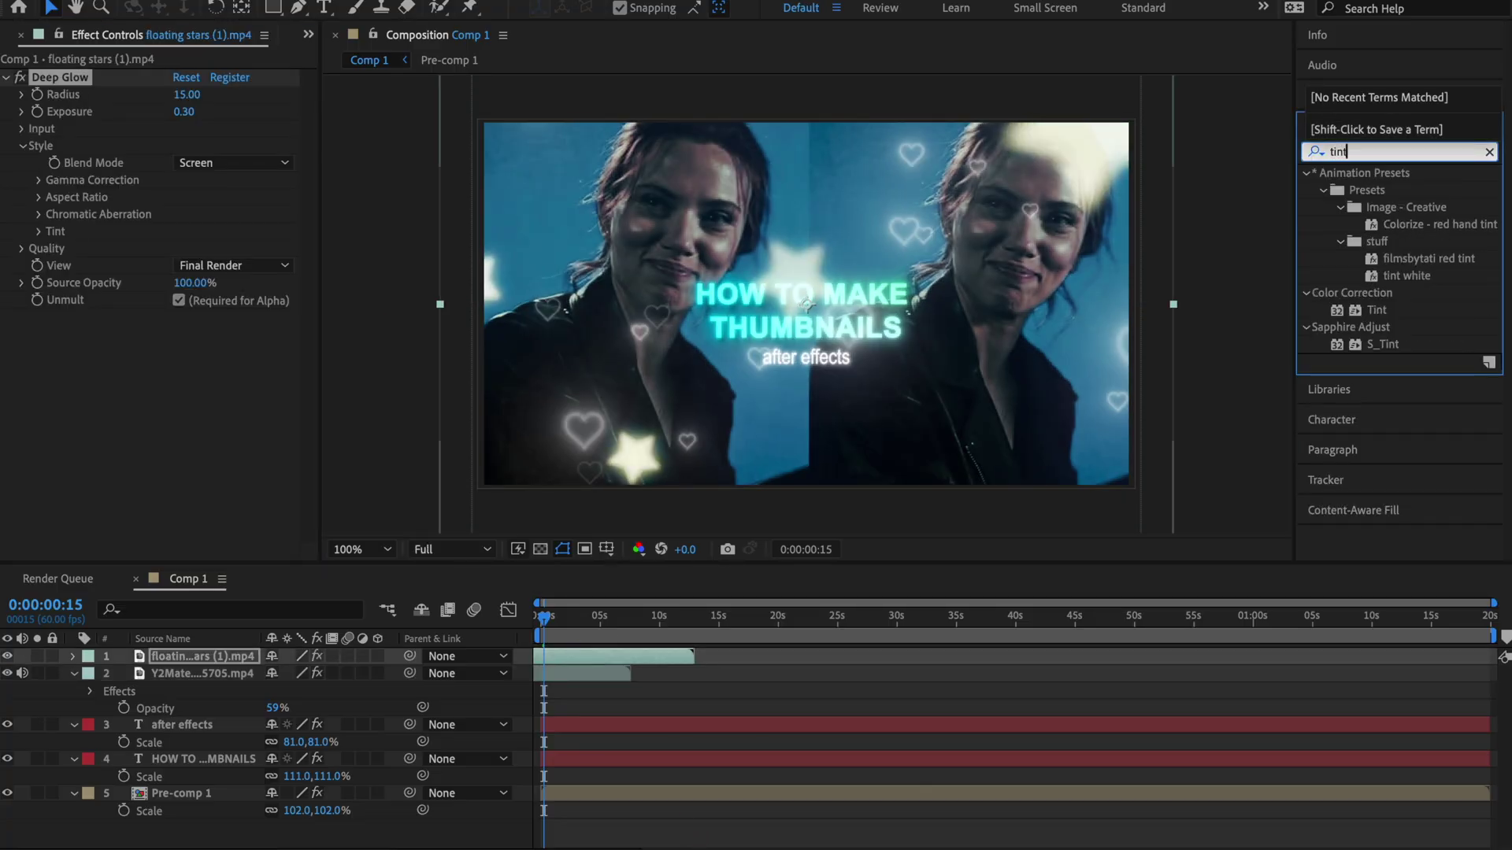
double_click(1376, 309)
click(179, 352)
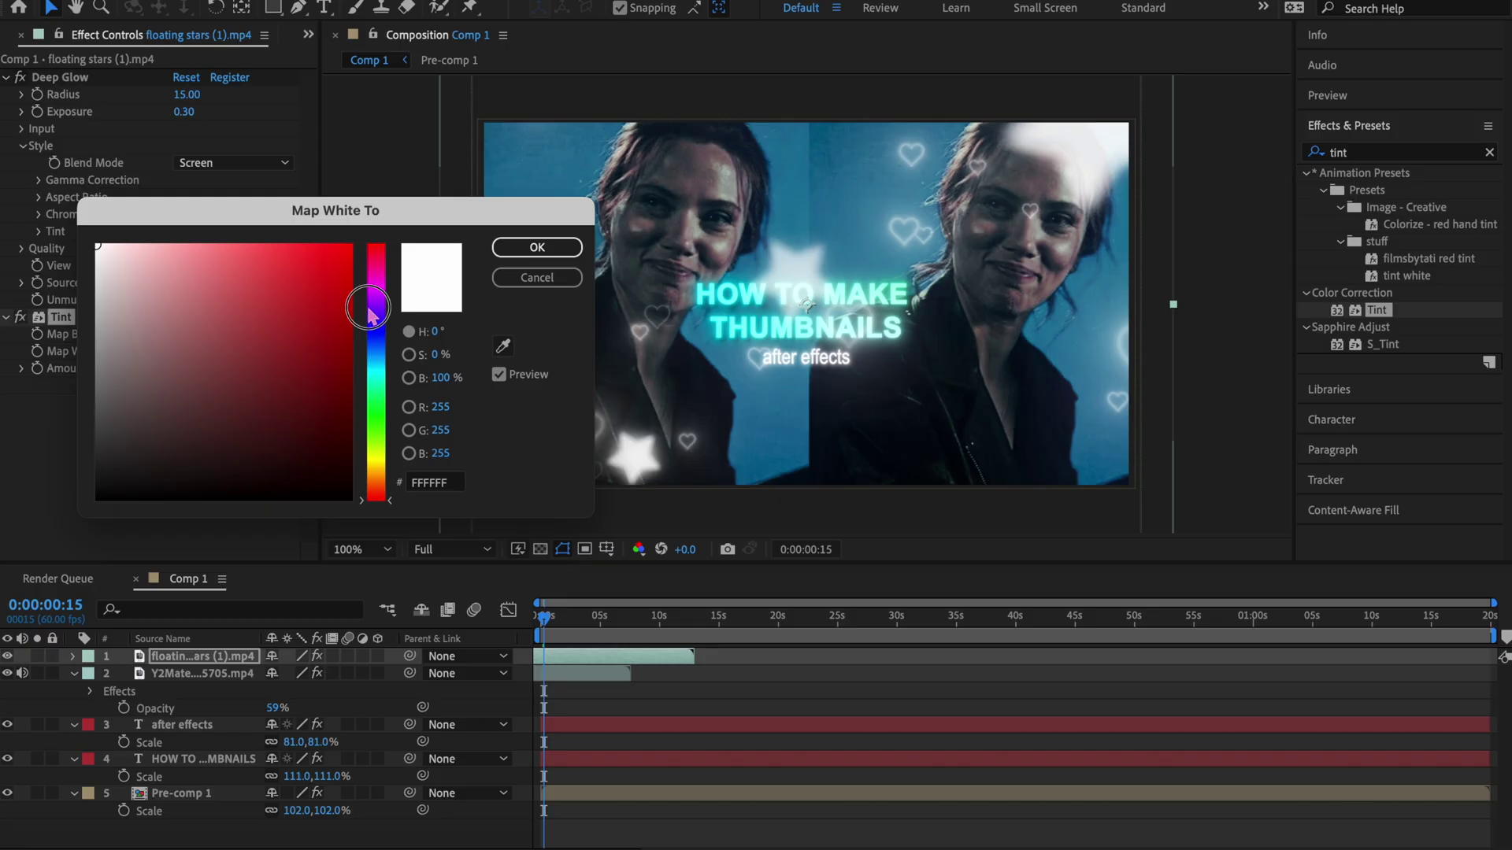
drag(368, 309, 367, 362)
click(231, 332)
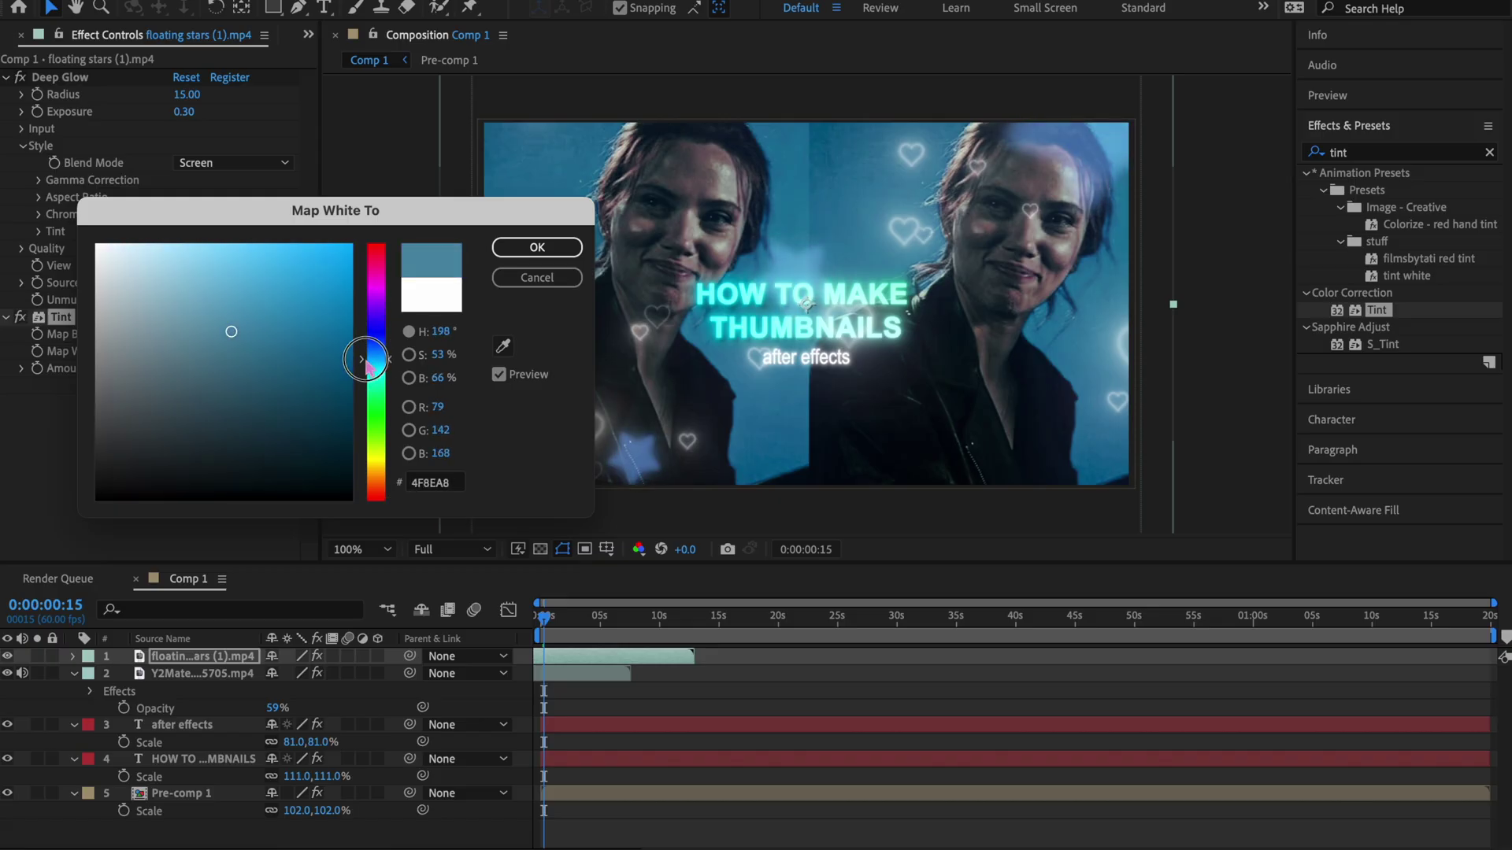
click(572, 250)
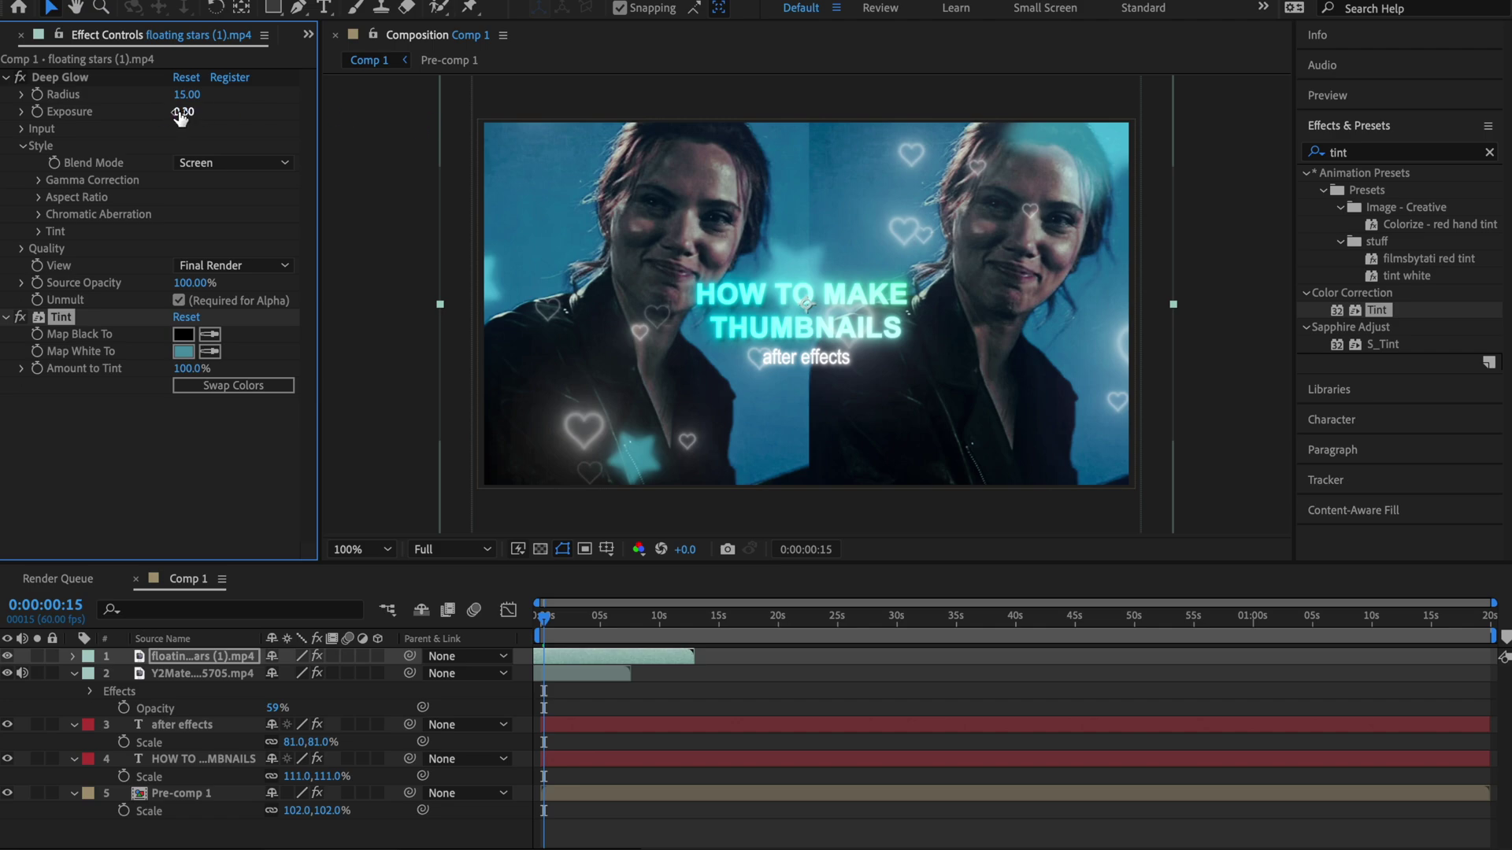
Step: Raise the stars' Deep Glow exposure to 0.81, then select both overlay layers
drag(183, 111, 310, 111)
click(636, 690)
key(u)
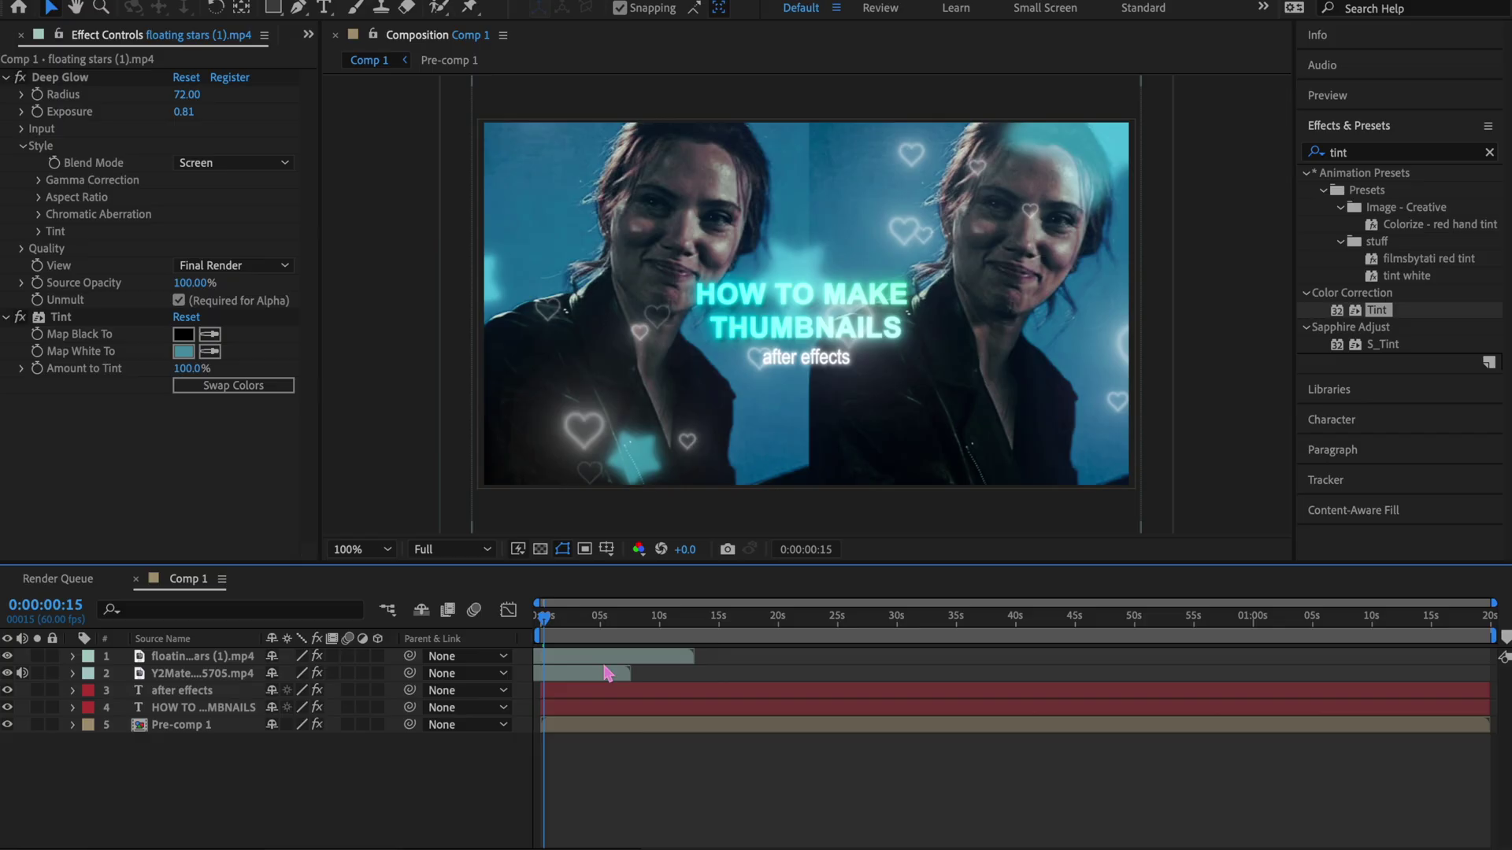
click(606, 661)
shift+click(606, 677)
Step: Move the star and heart overlays below the title text and scale Pre-comp 2 to 114%
drag(189, 671, 202, 716)
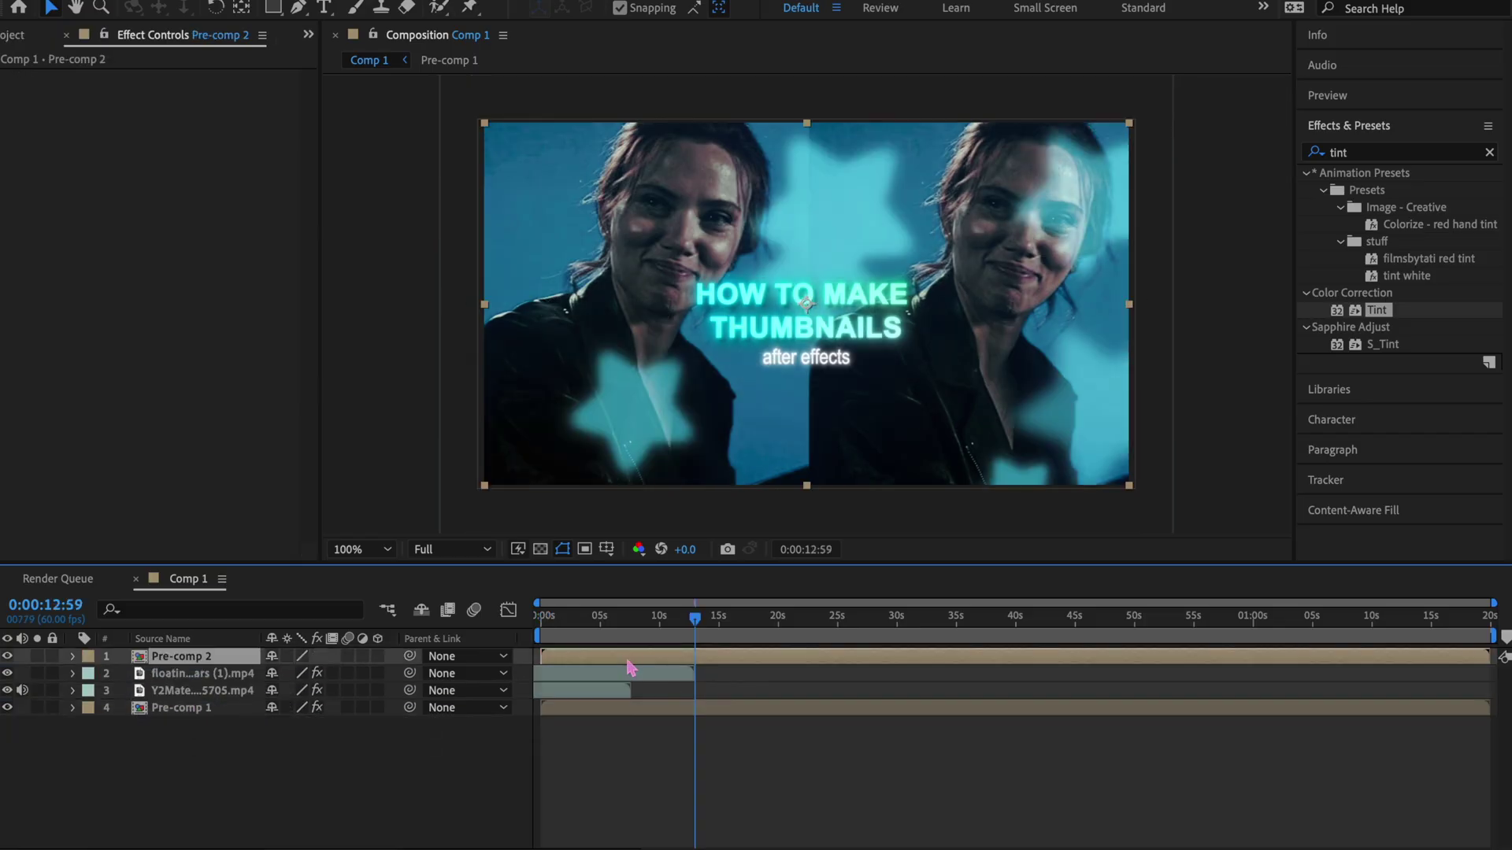
key(s)
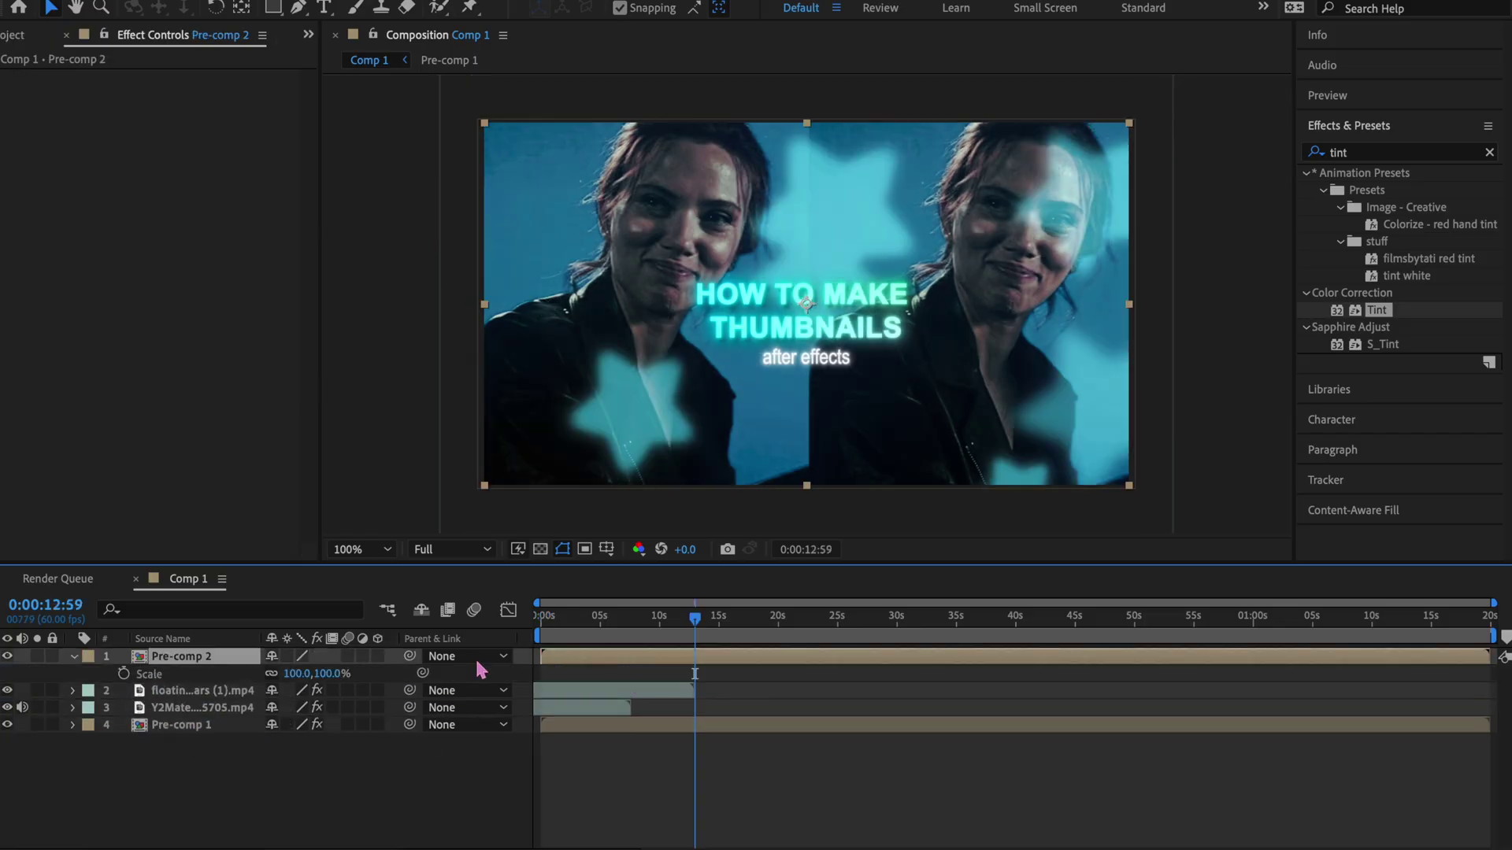
mouse_move(335, 673)
mouse_down()
mouse_move(356, 671)
mouse_move(335, 672)
mouse_up()
key(Home)
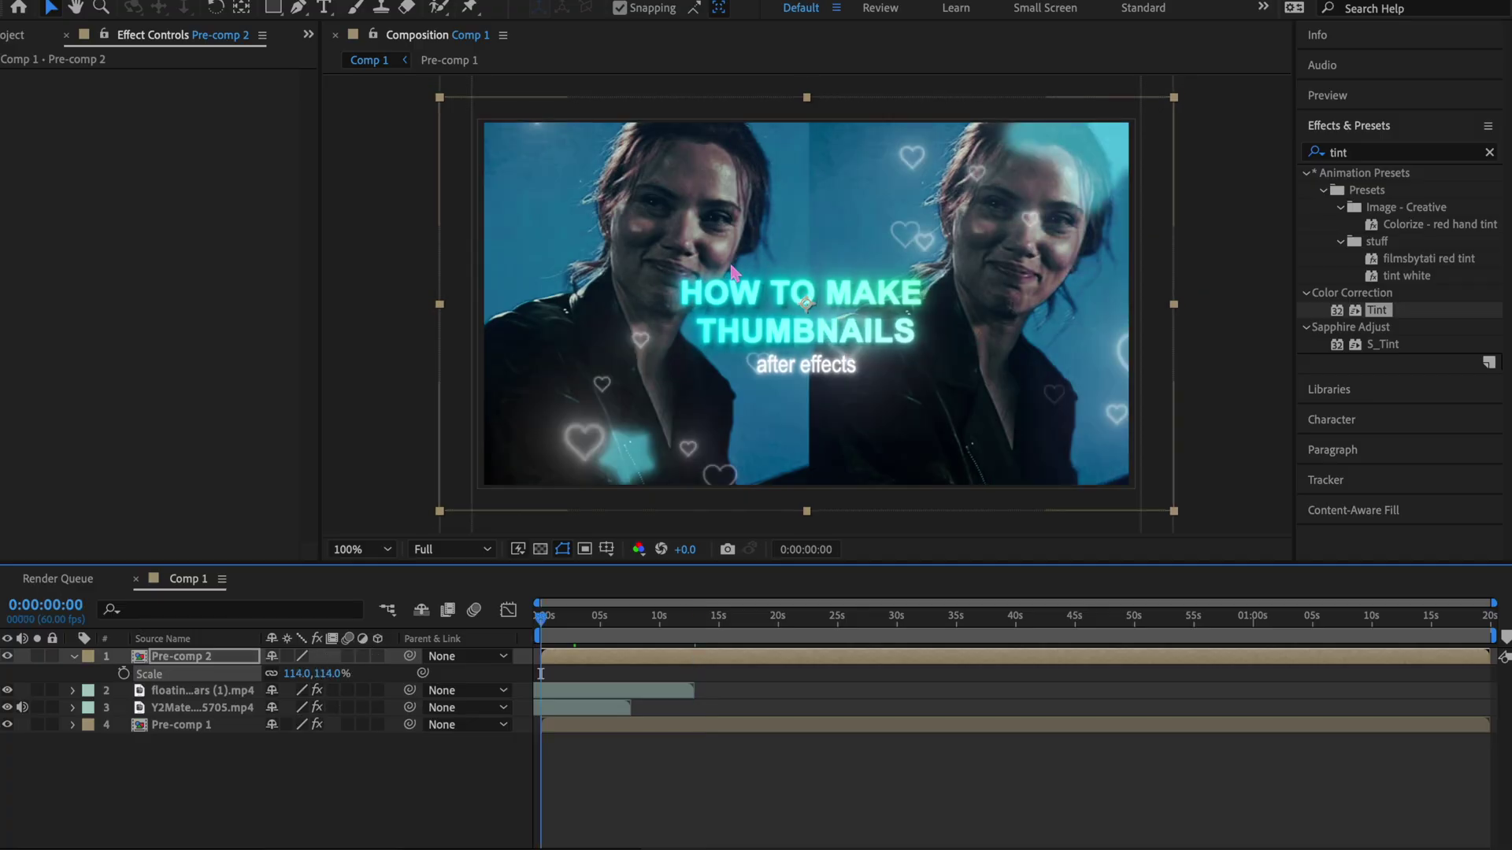
Step: Add the current frame to the Render Queue via Save Frame As, with output format PNG Sequence
click(252, 1)
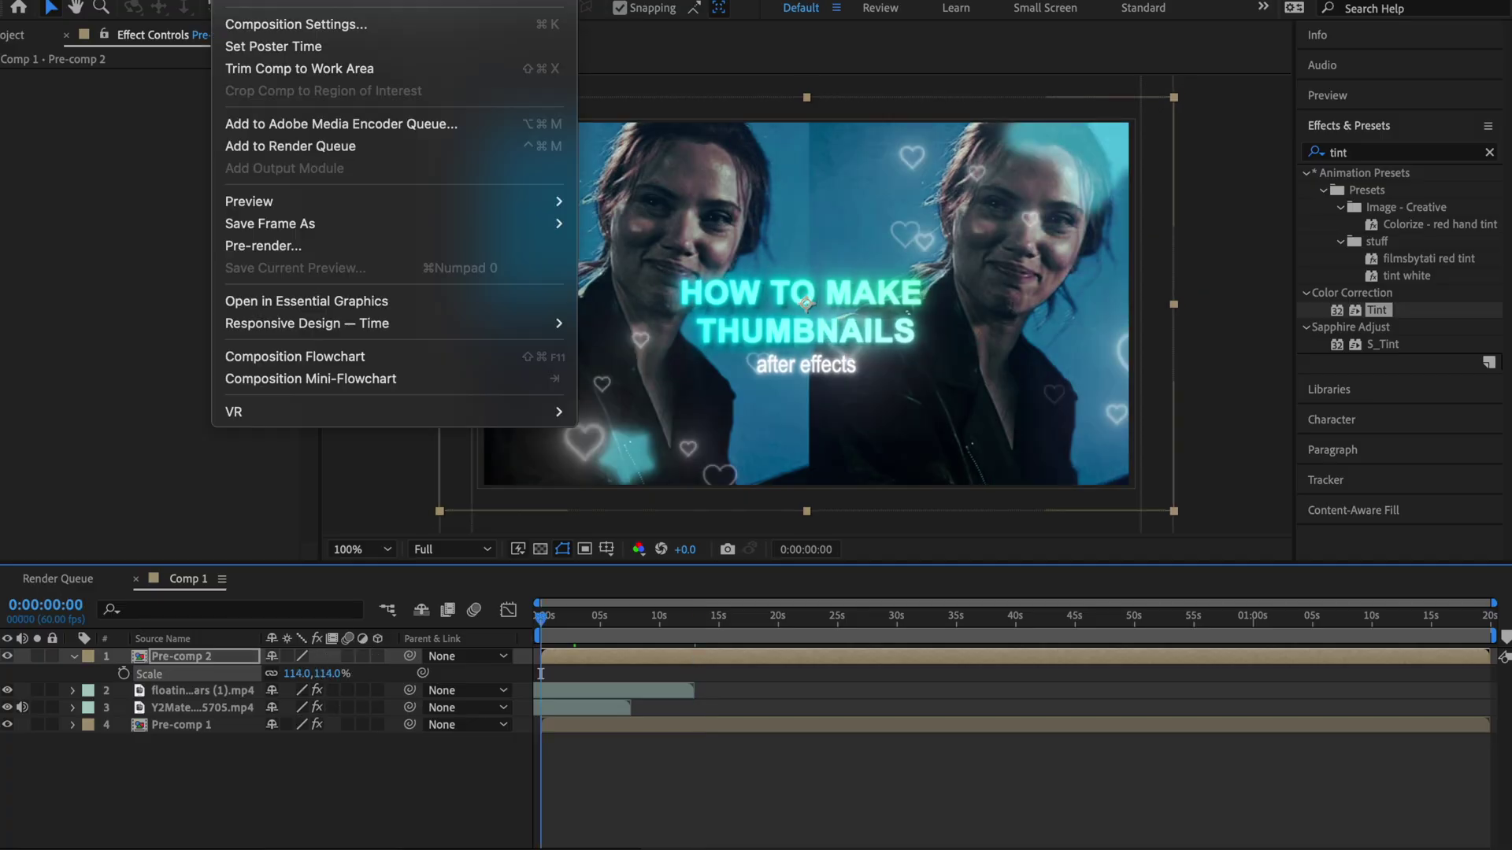
mouse_move(472, 229)
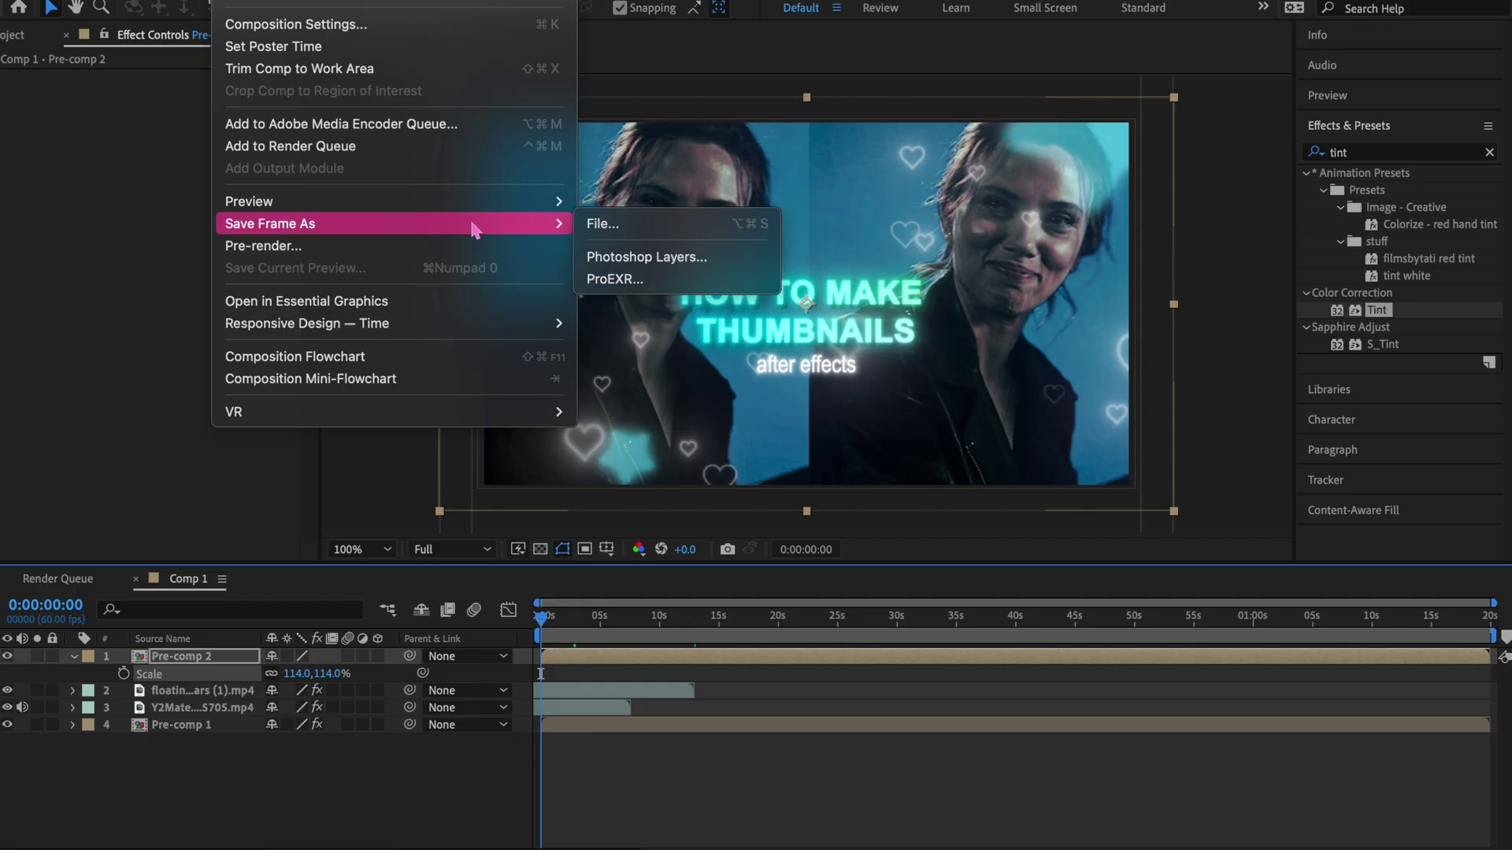
click(675, 236)
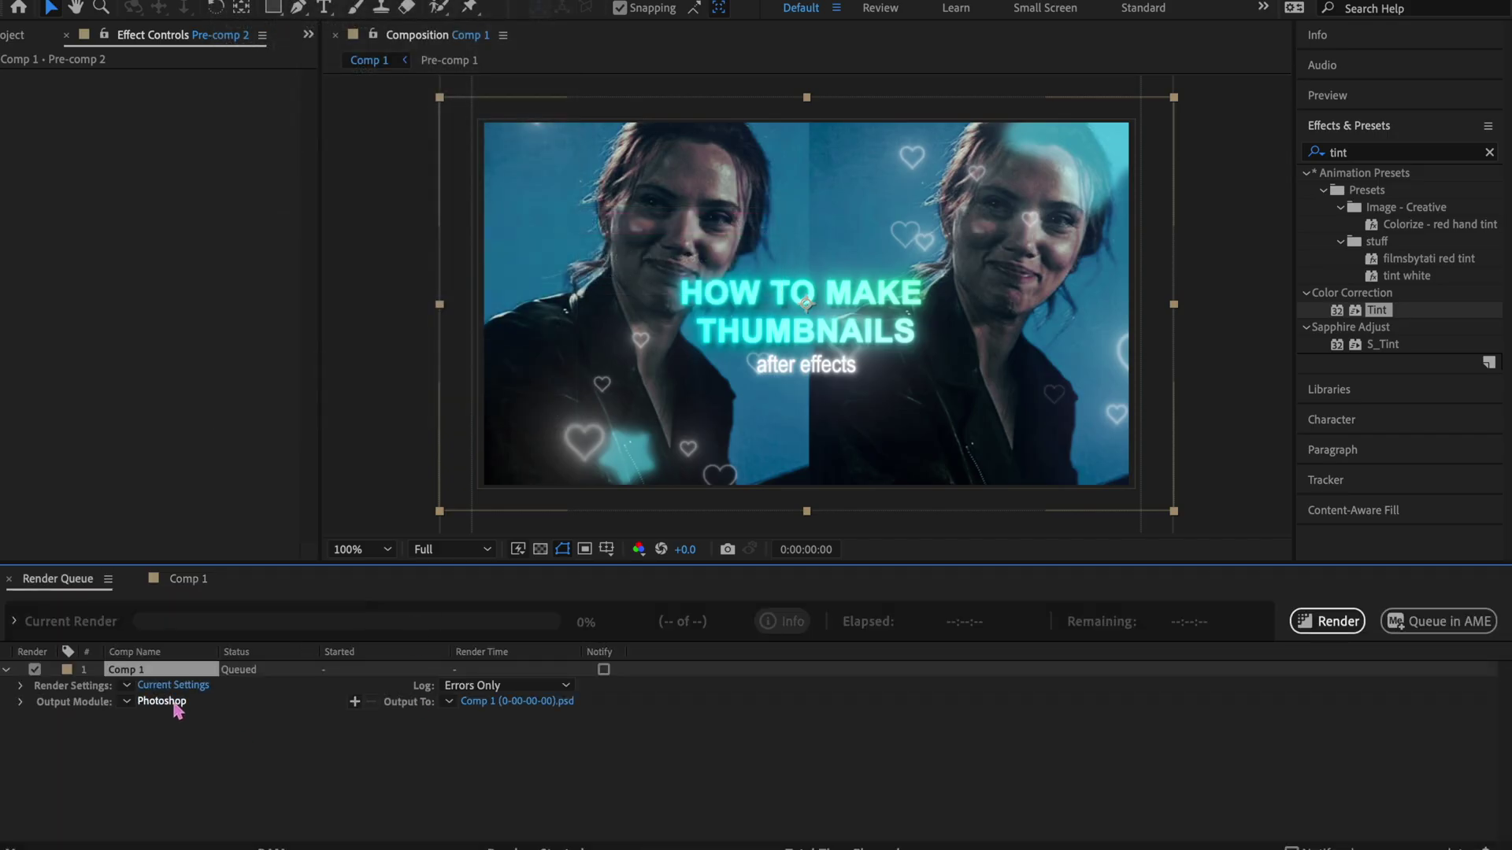
click(160, 701)
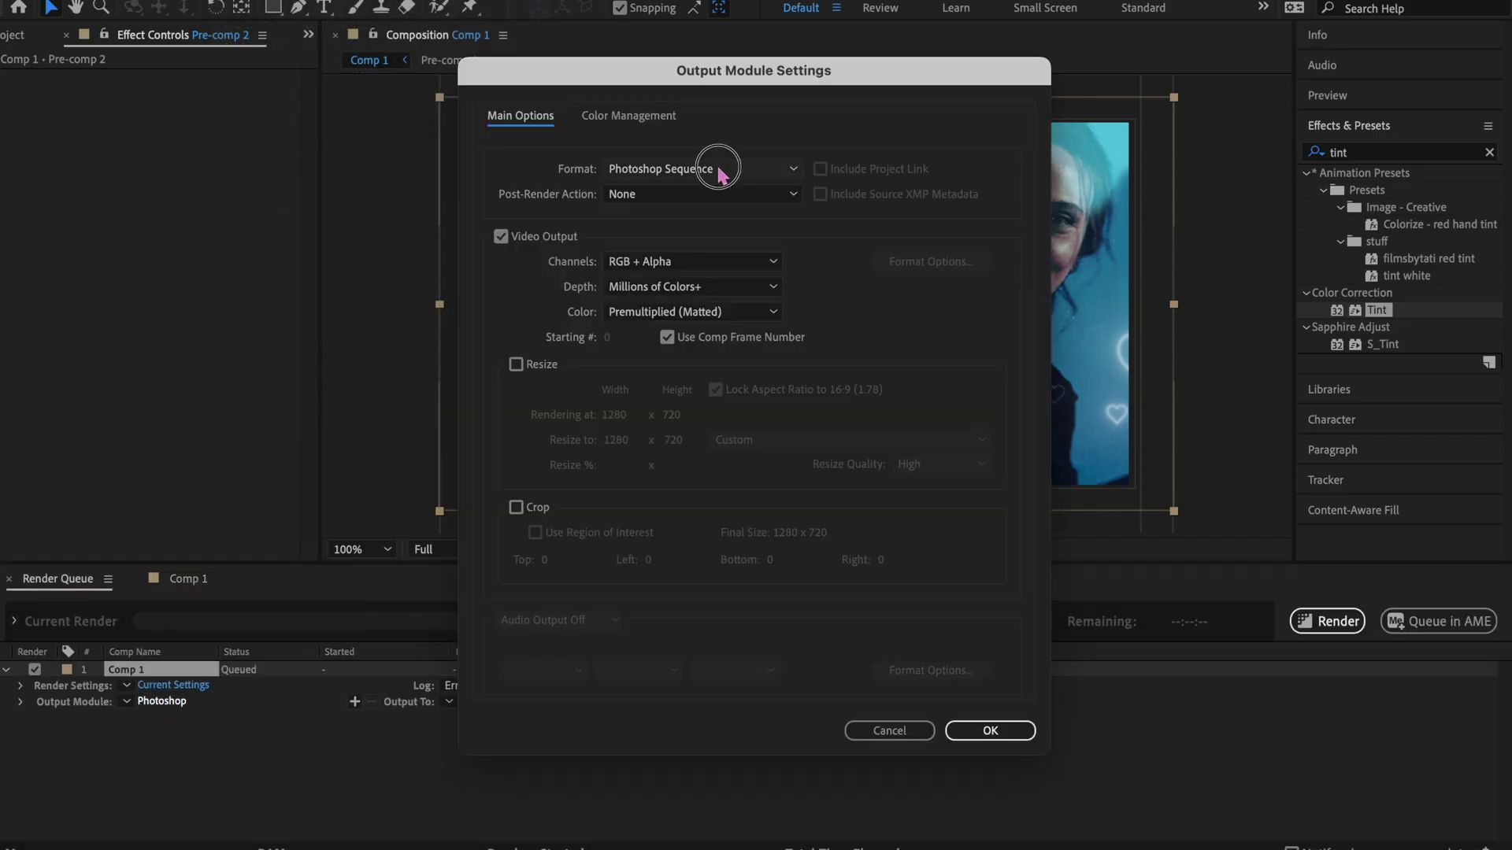
click(714, 168)
click(638, 324)
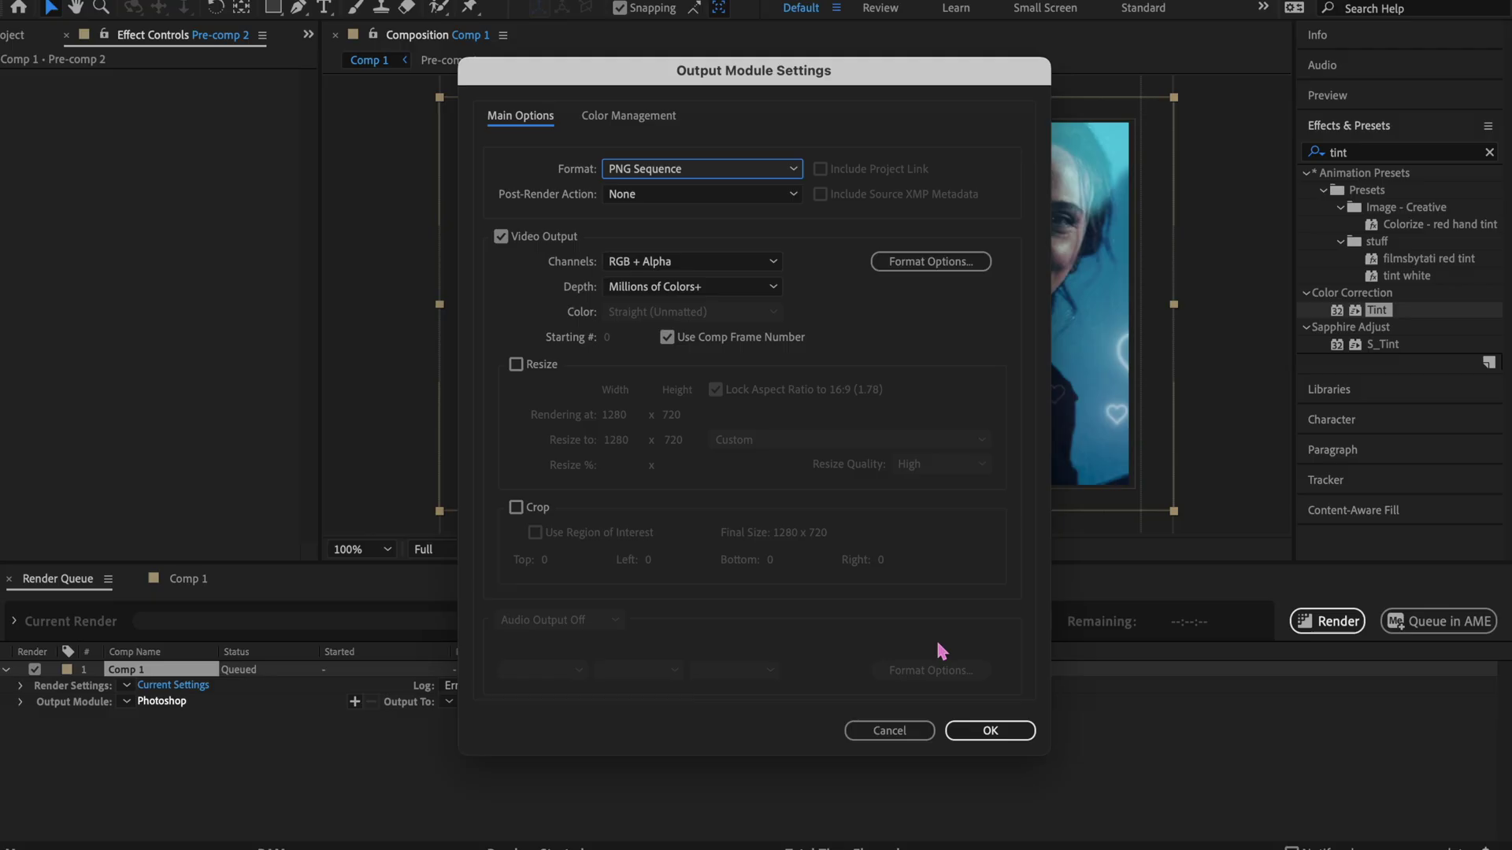
click(975, 728)
Step: Render the queued frame out as Comp 1 (0-00-00-00).png
click(1303, 623)
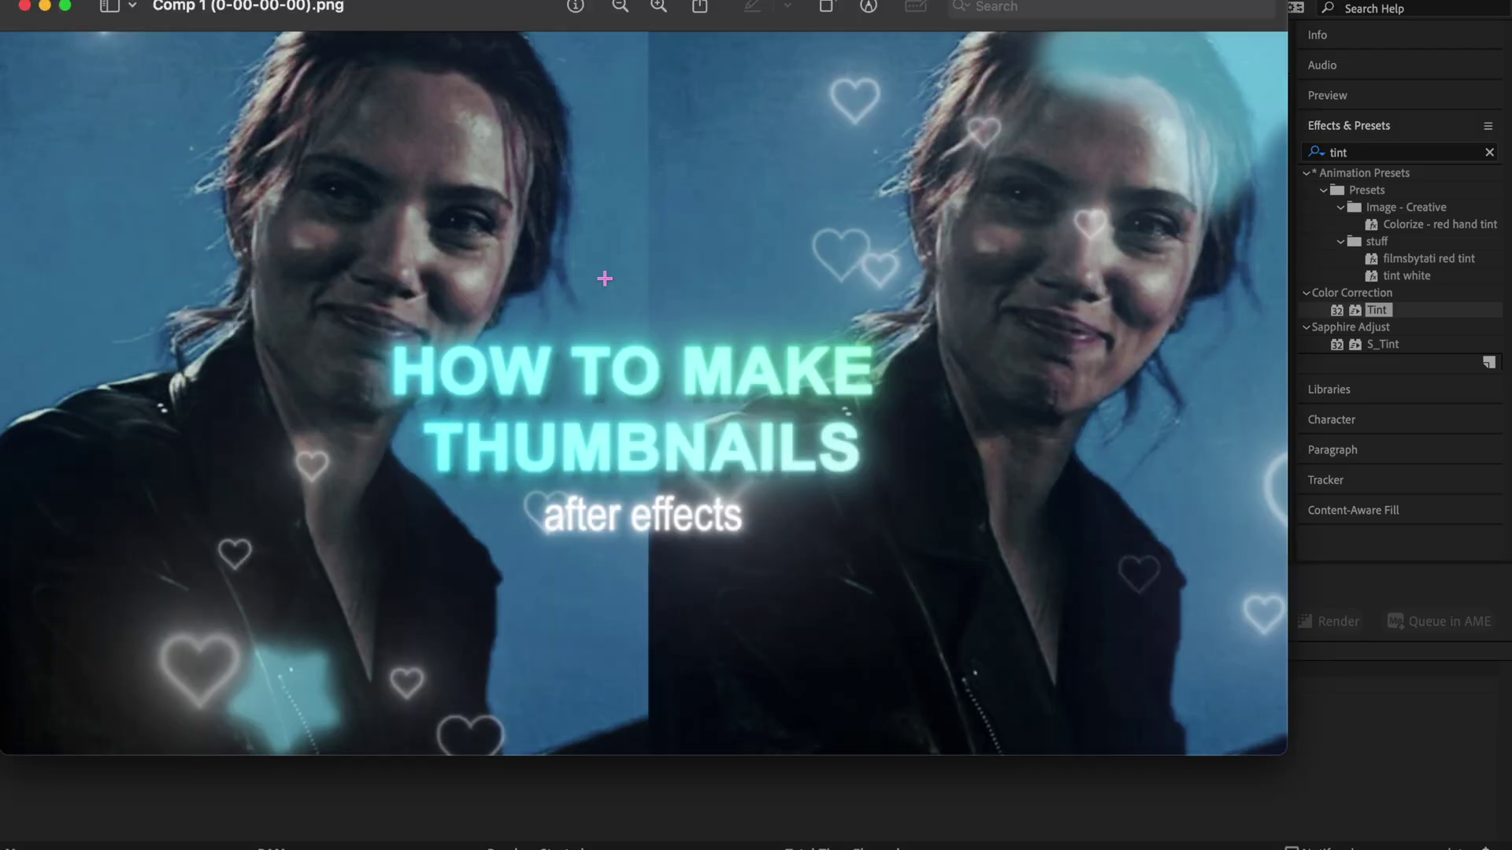